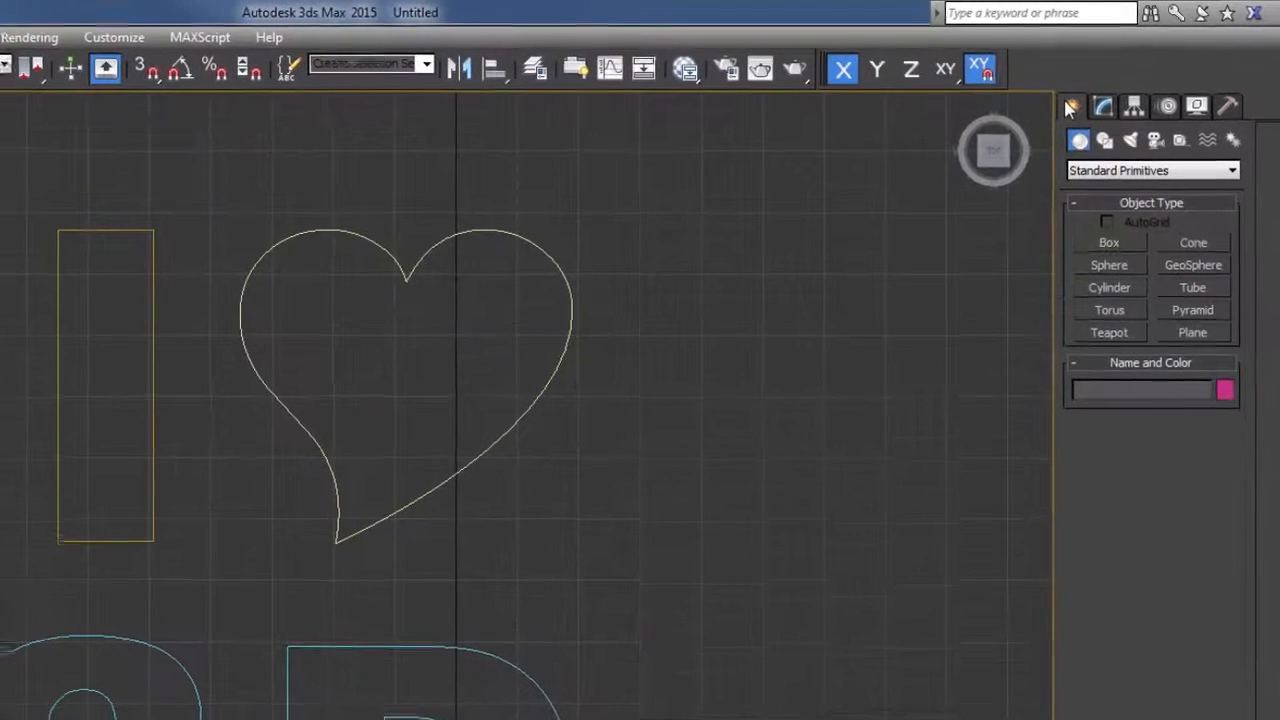
# Examine the Text spline settings and the list of available fonts.
pyautogui.click(1106, 143)
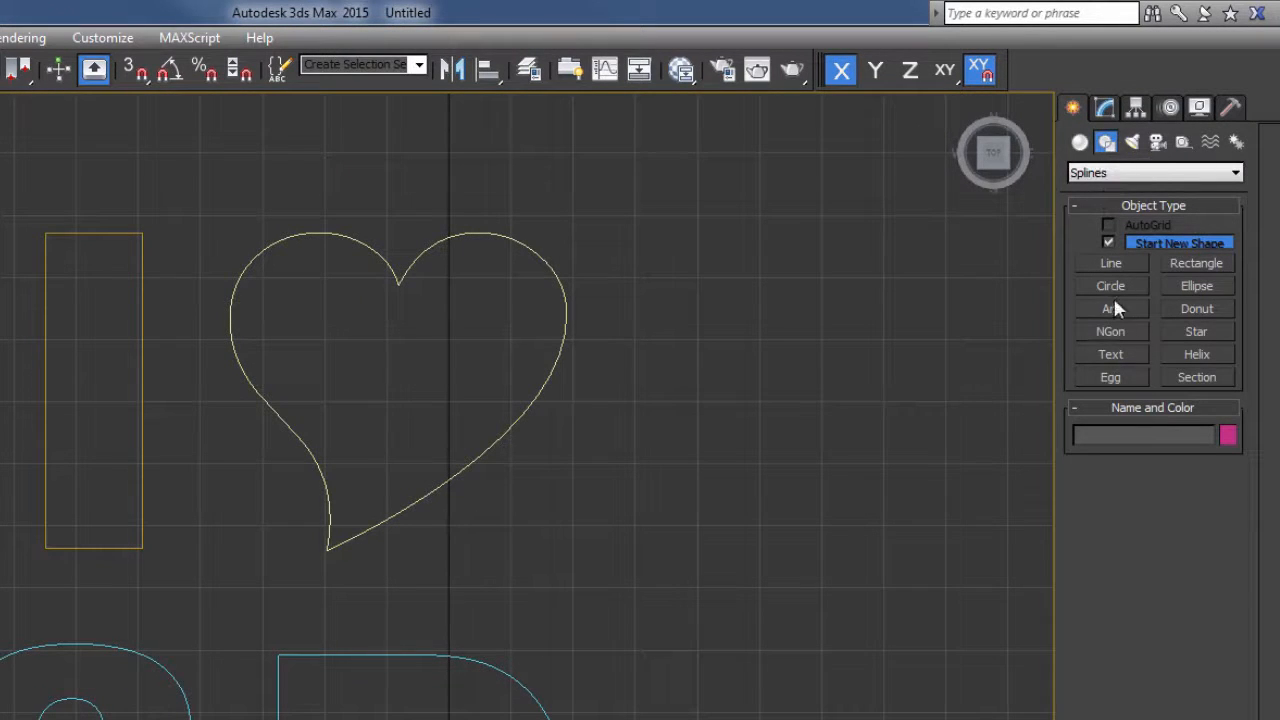
pyautogui.click(1110, 357)
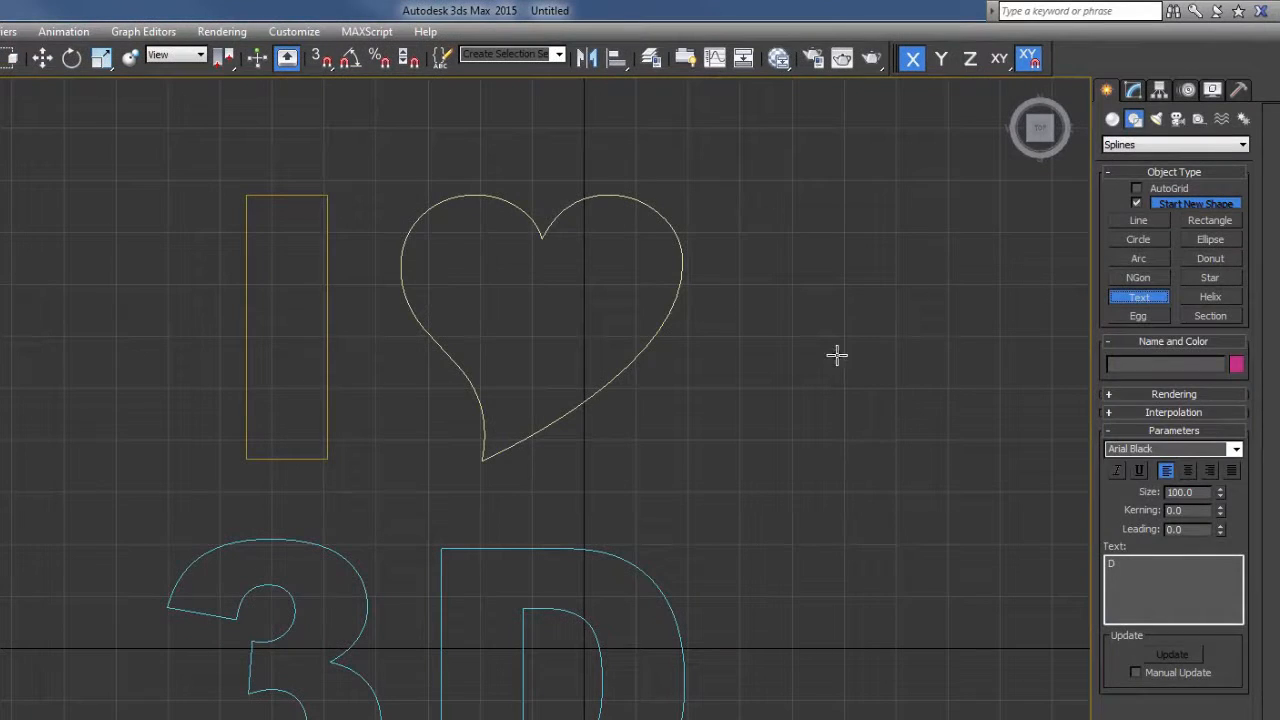
pyautogui.press('w')
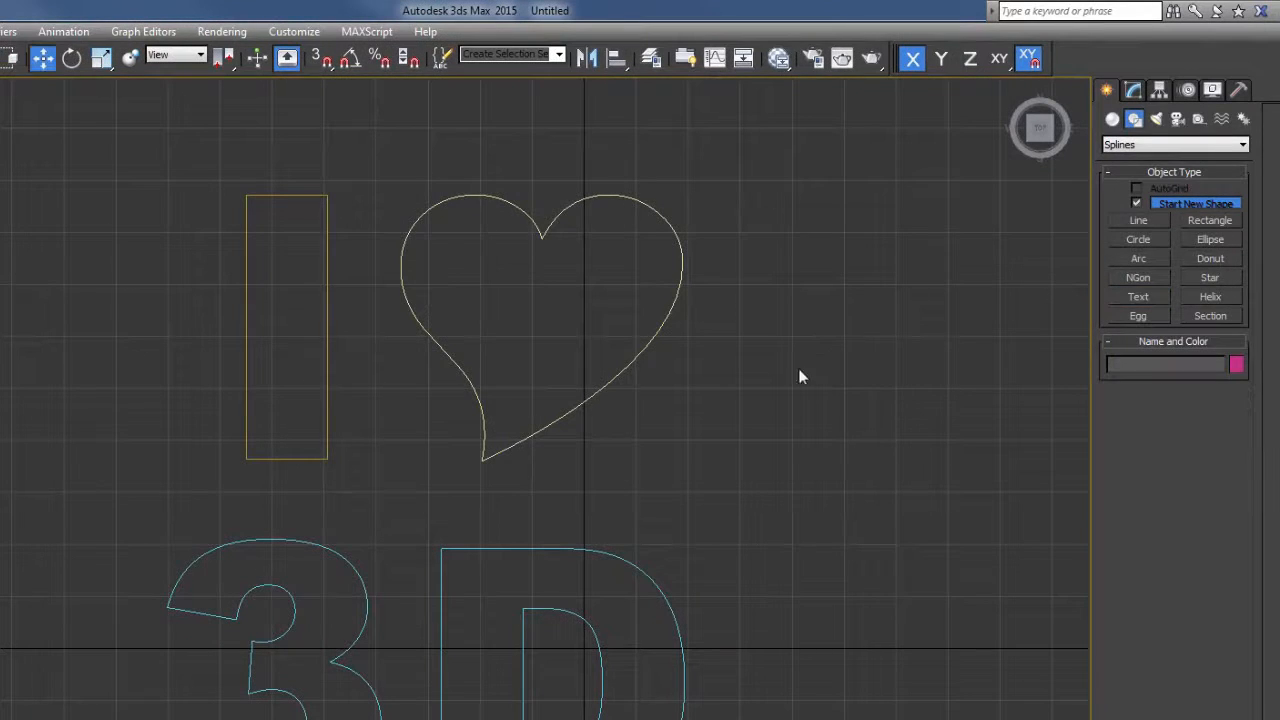
pyautogui.click(1137, 298)
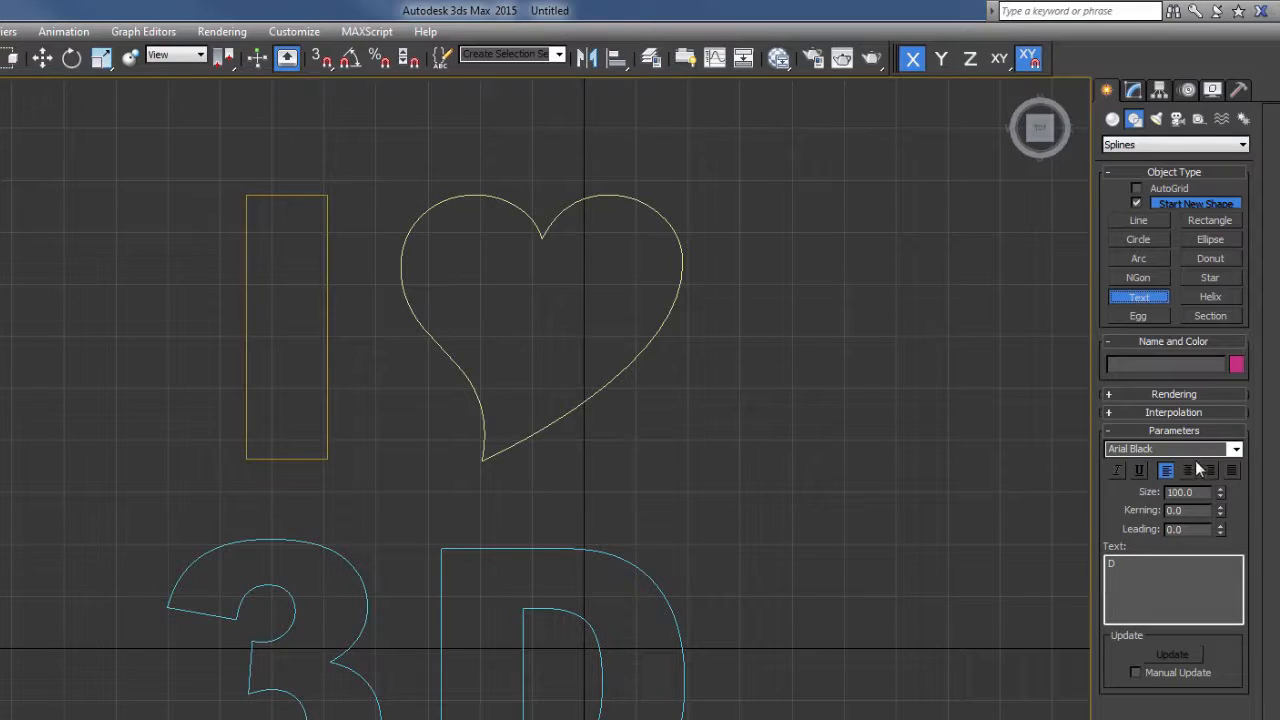
pyautogui.click(1236, 449)
pyautogui.click(1236, 449)
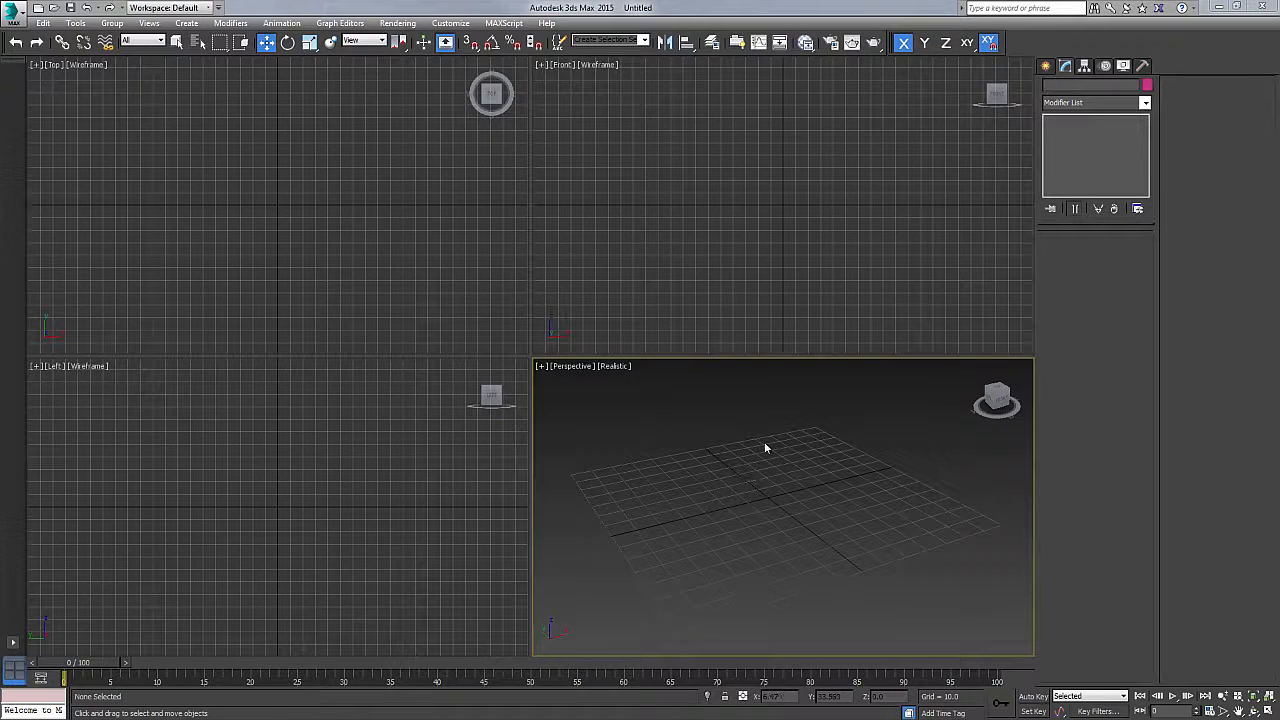
# Maximize the Top viewport and show the spline creation tools.
pyautogui.click(318, 200)
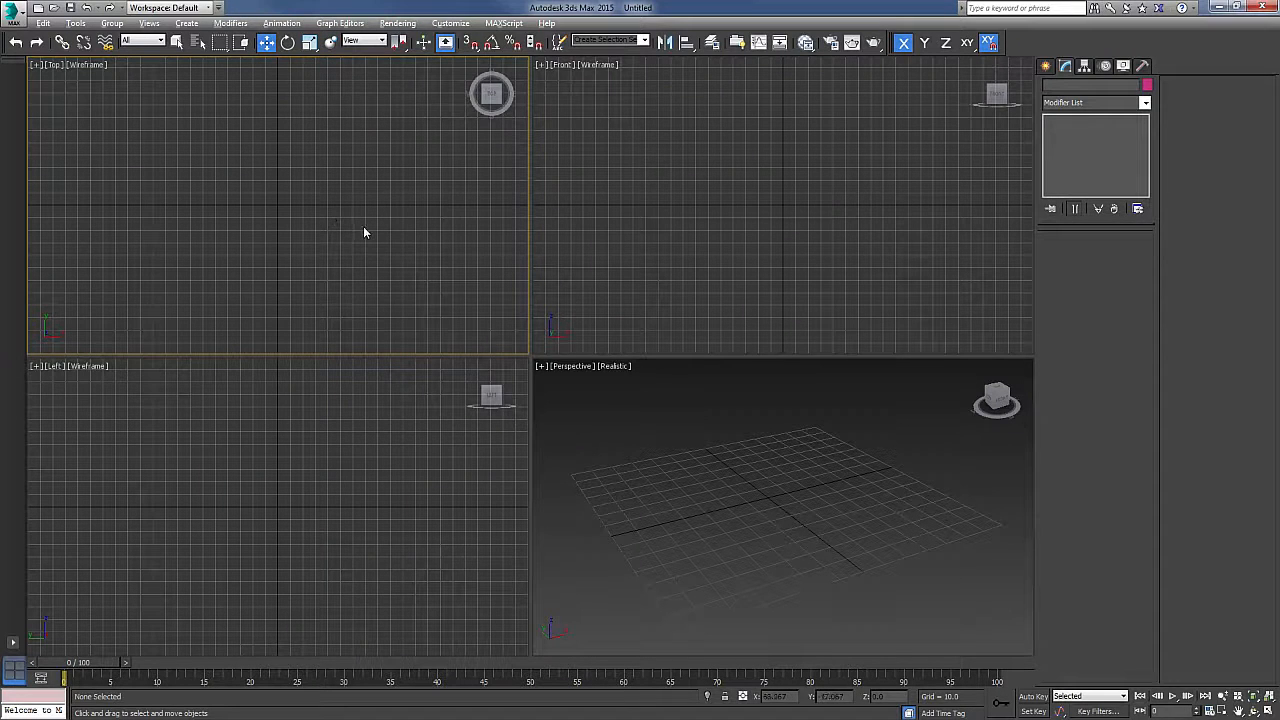
pyautogui.hotkey('alt', 'w')
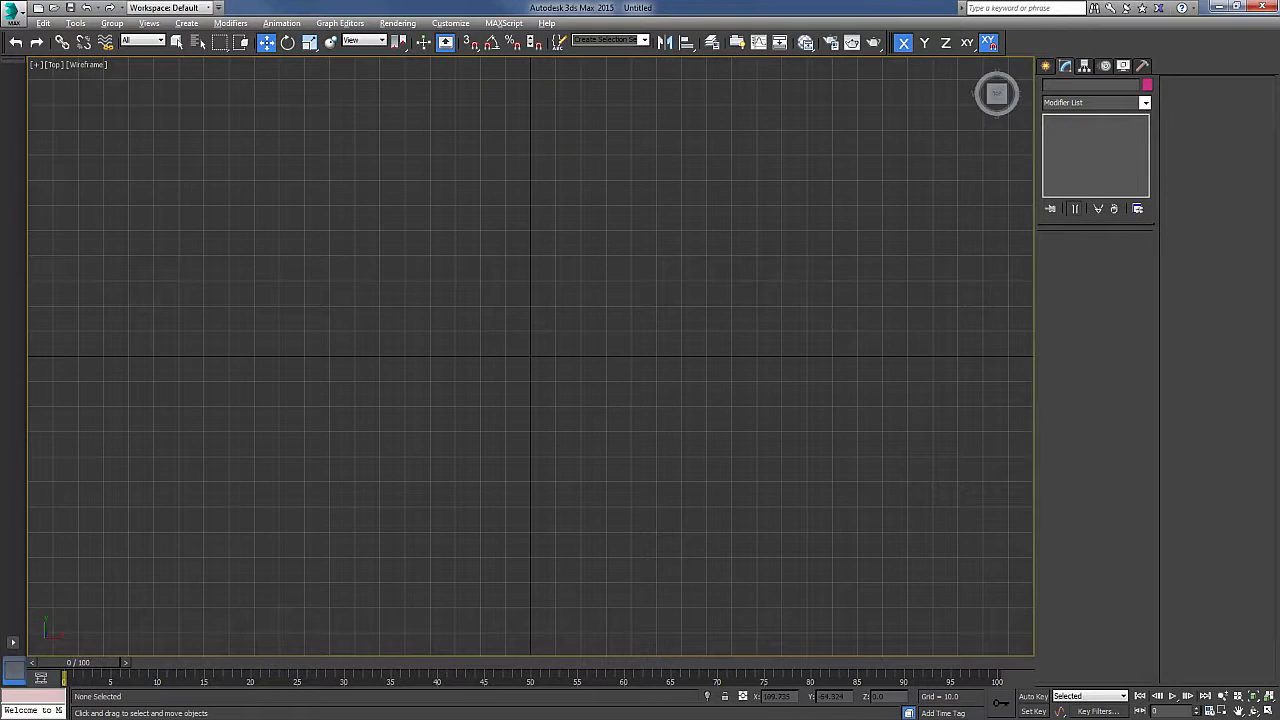
pyautogui.moveTo(620, 323); pyautogui.dragTo(634, 319, button='middle')
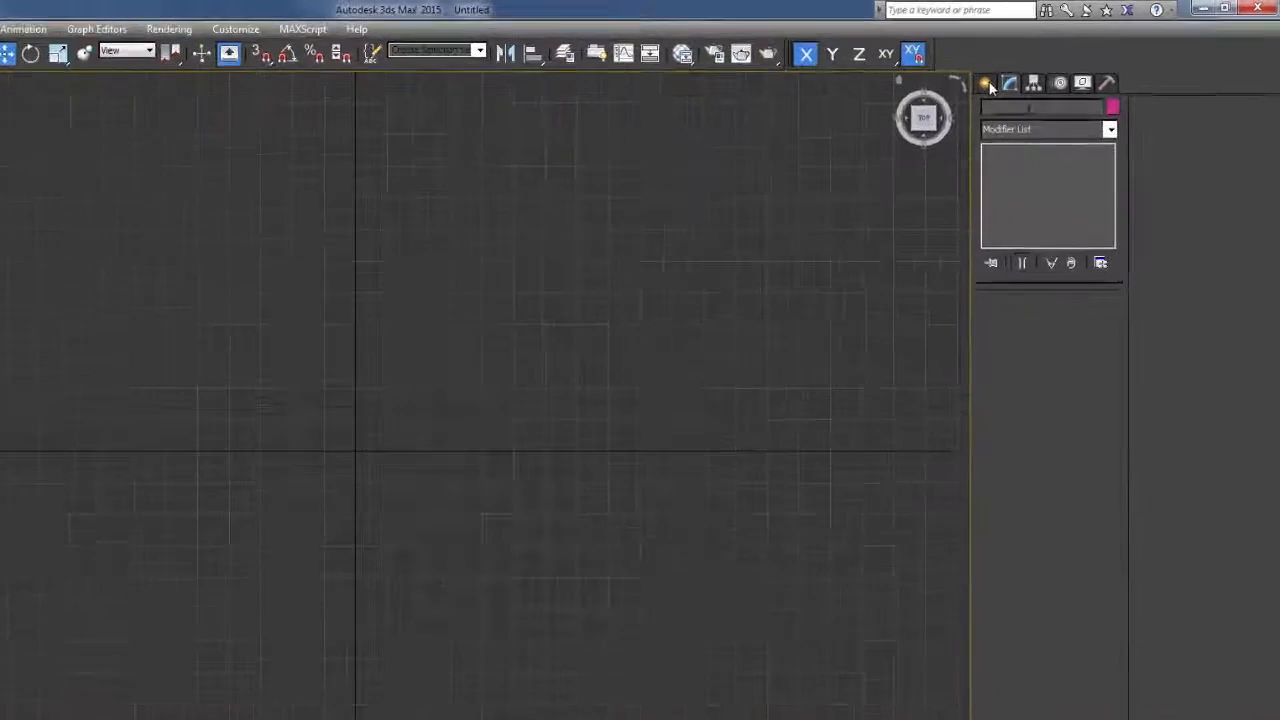
pyautogui.click(1050, 66)
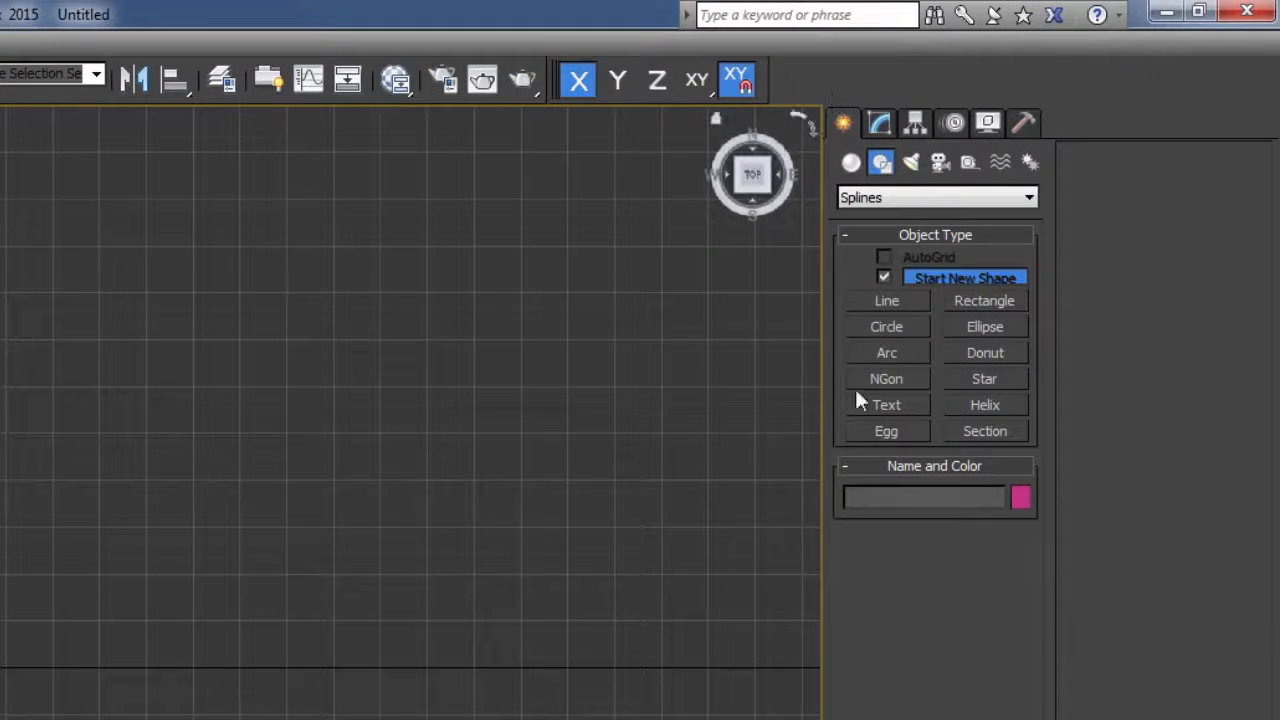
pyautogui.press('g')
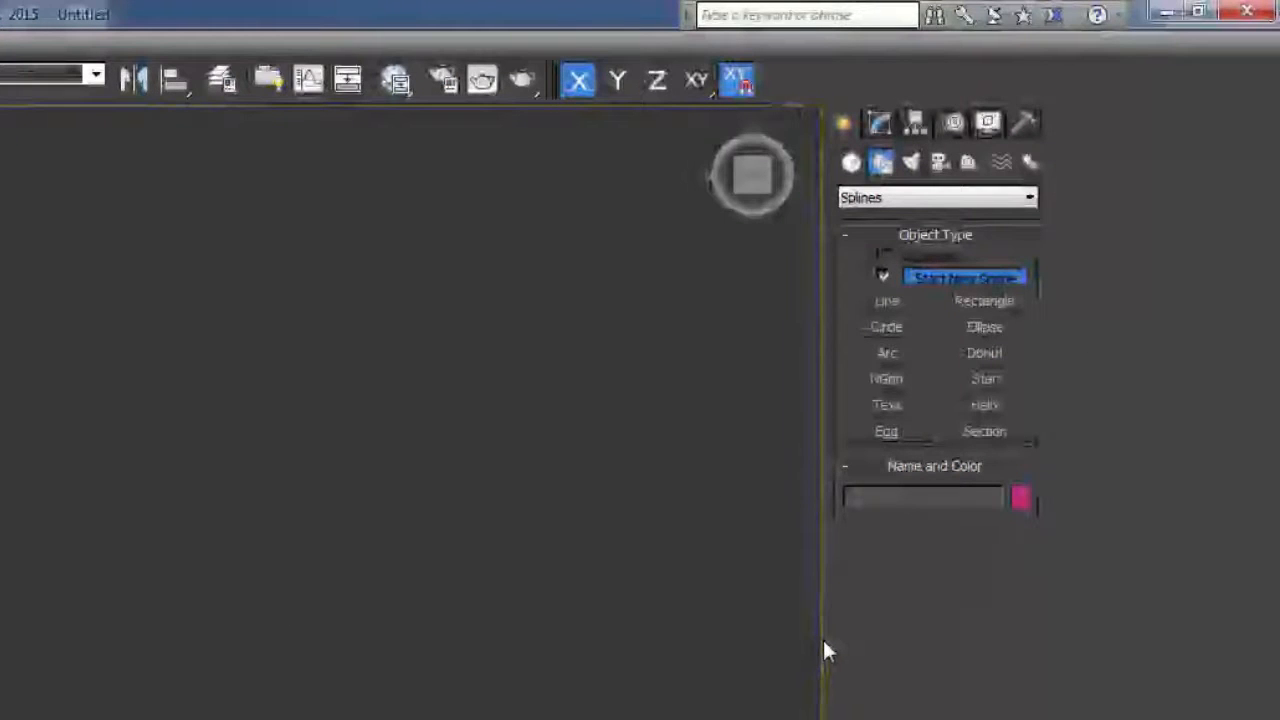
pyautogui.moveTo(823, 640); pyautogui.dragTo(1090, 637)
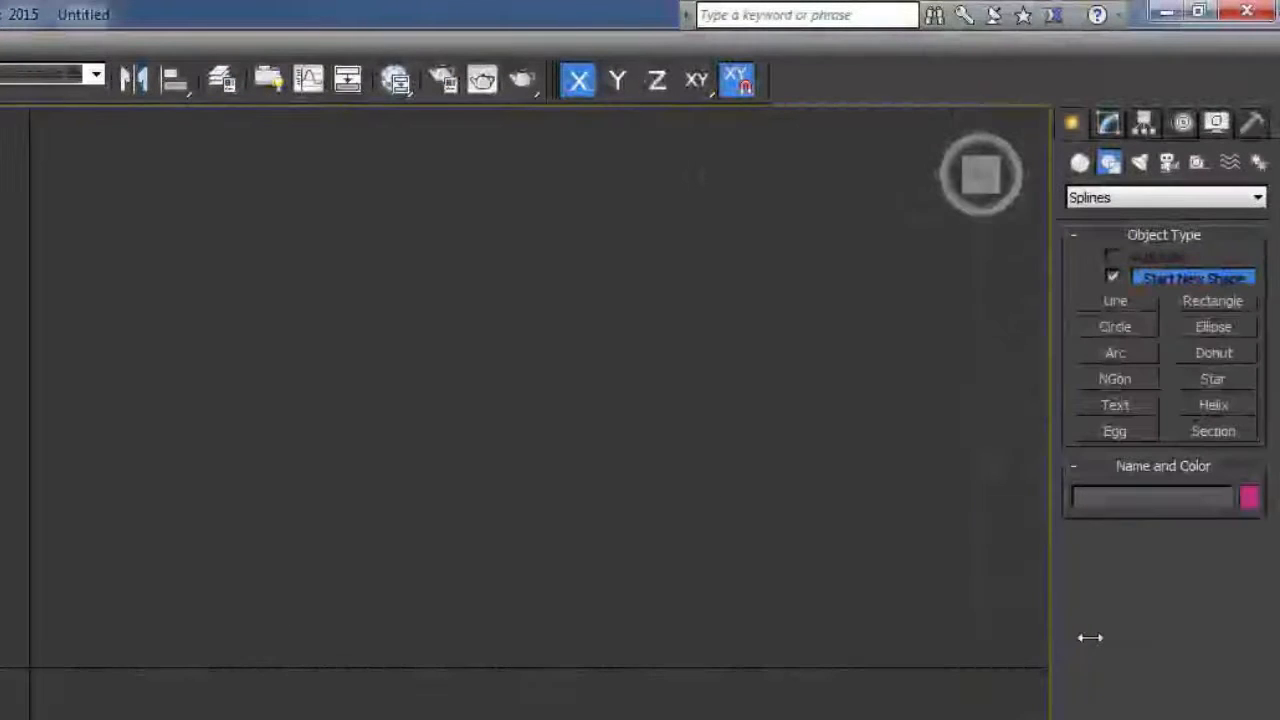
pyautogui.press('g')
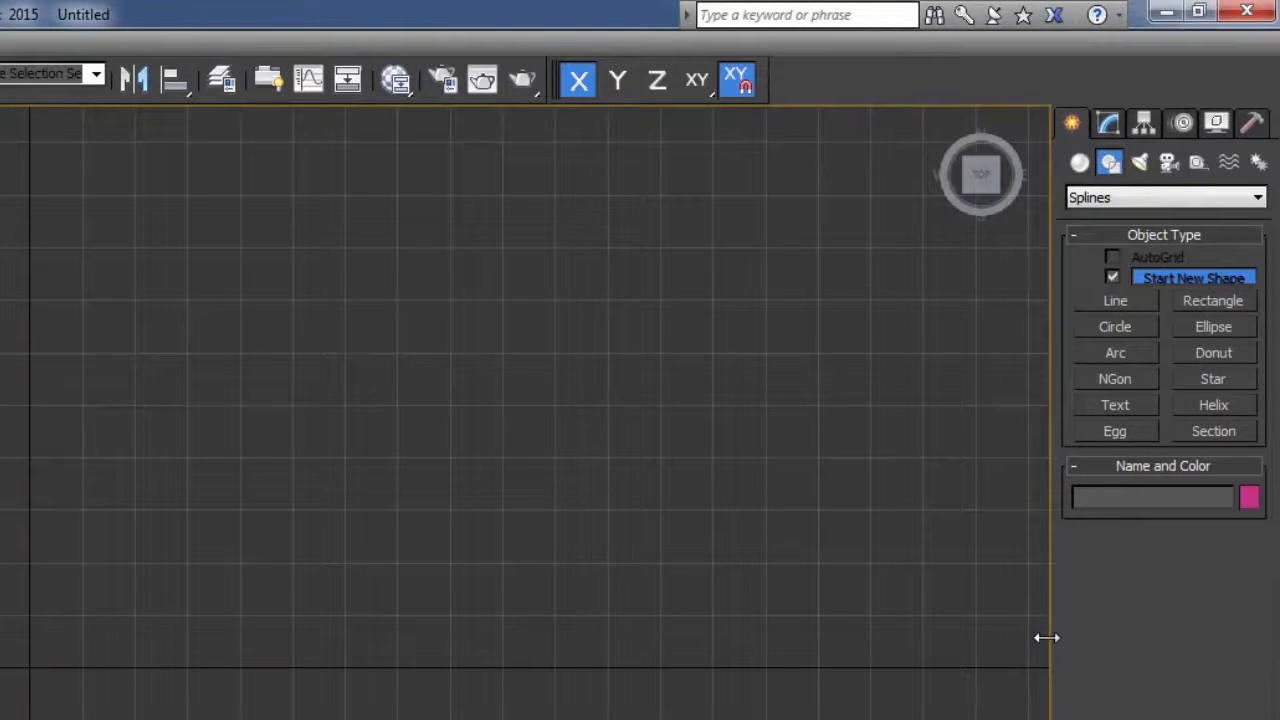
pyautogui.moveTo(1033, 638); pyautogui.dragTo(960, 643)
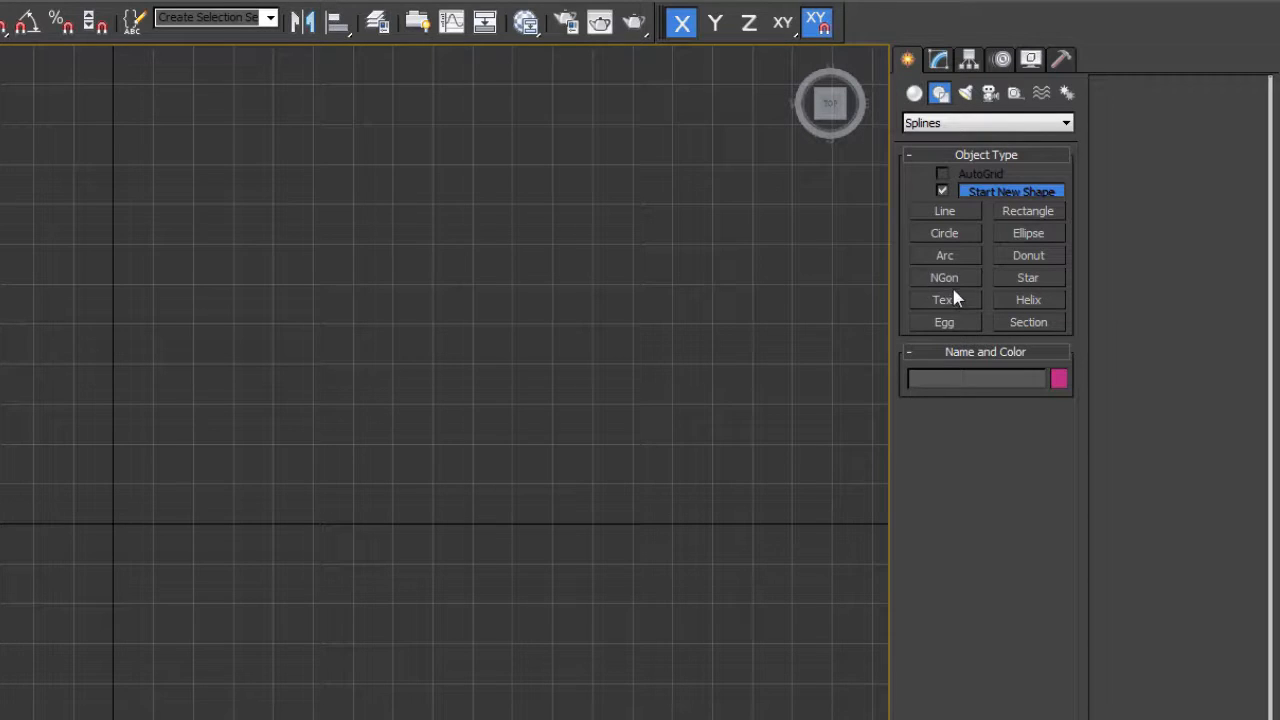
# Create a Text spline reading "I" in Arial Black, placed above and left of the origin in the Top viewport.
pyautogui.click(943, 302)
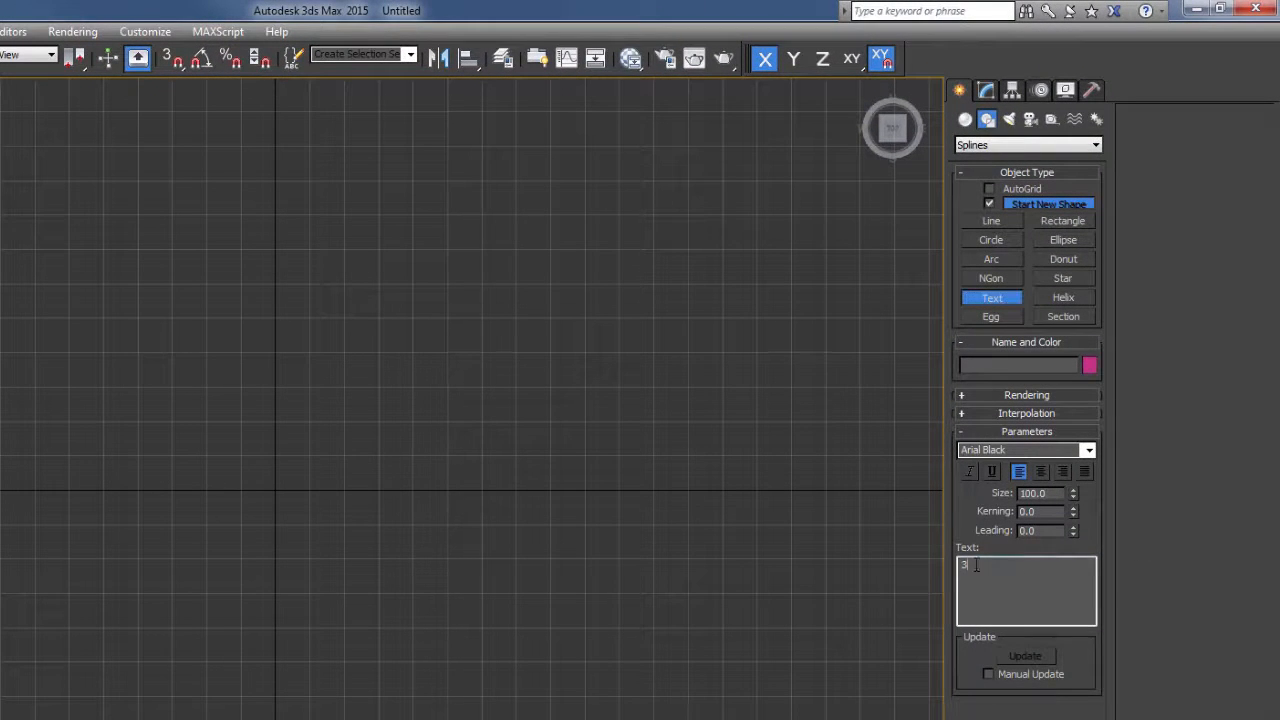
pyautogui.moveTo(977, 566); pyautogui.dragTo(946, 569)
pyautogui.click(1090, 450)
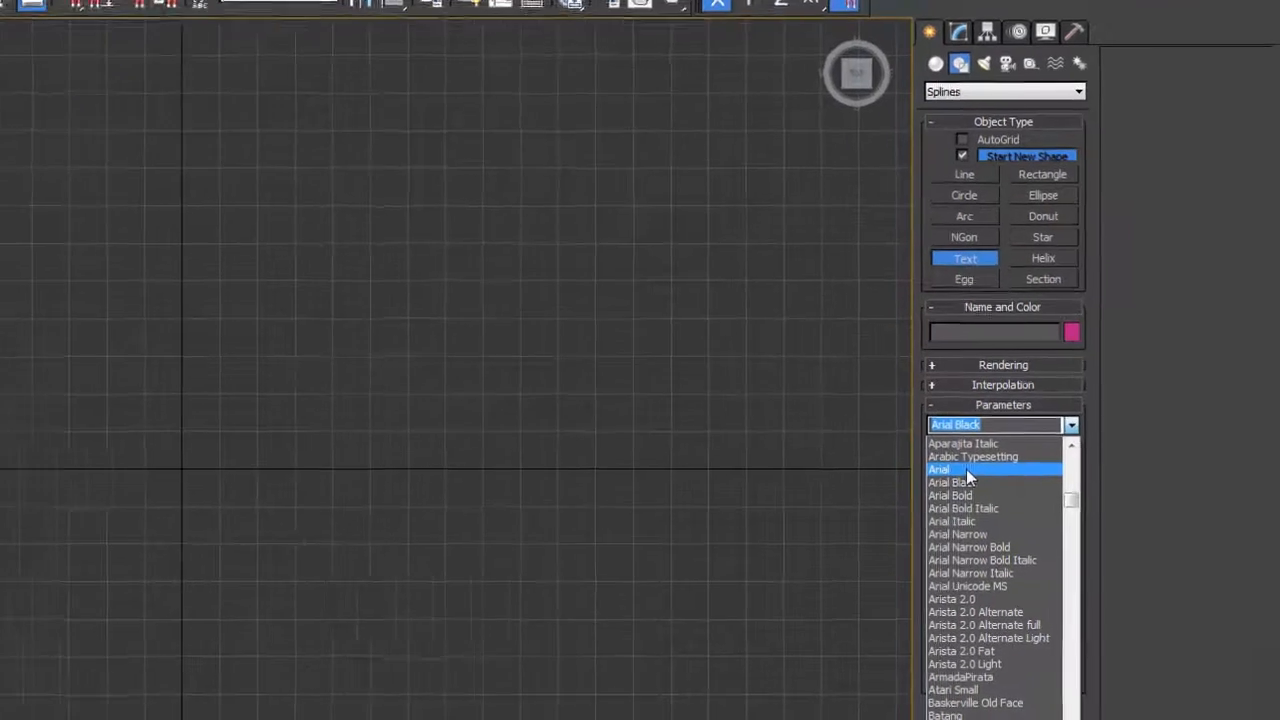
pyautogui.click(955, 482)
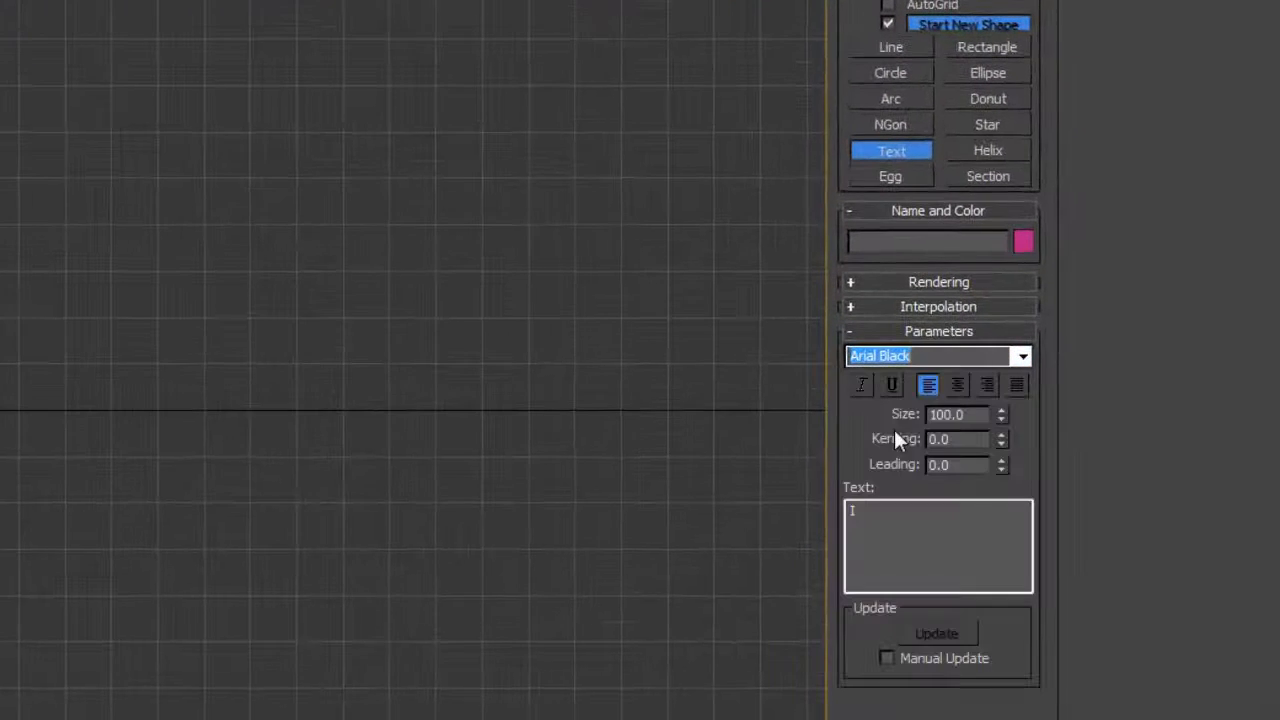
pyautogui.click(1022, 357)
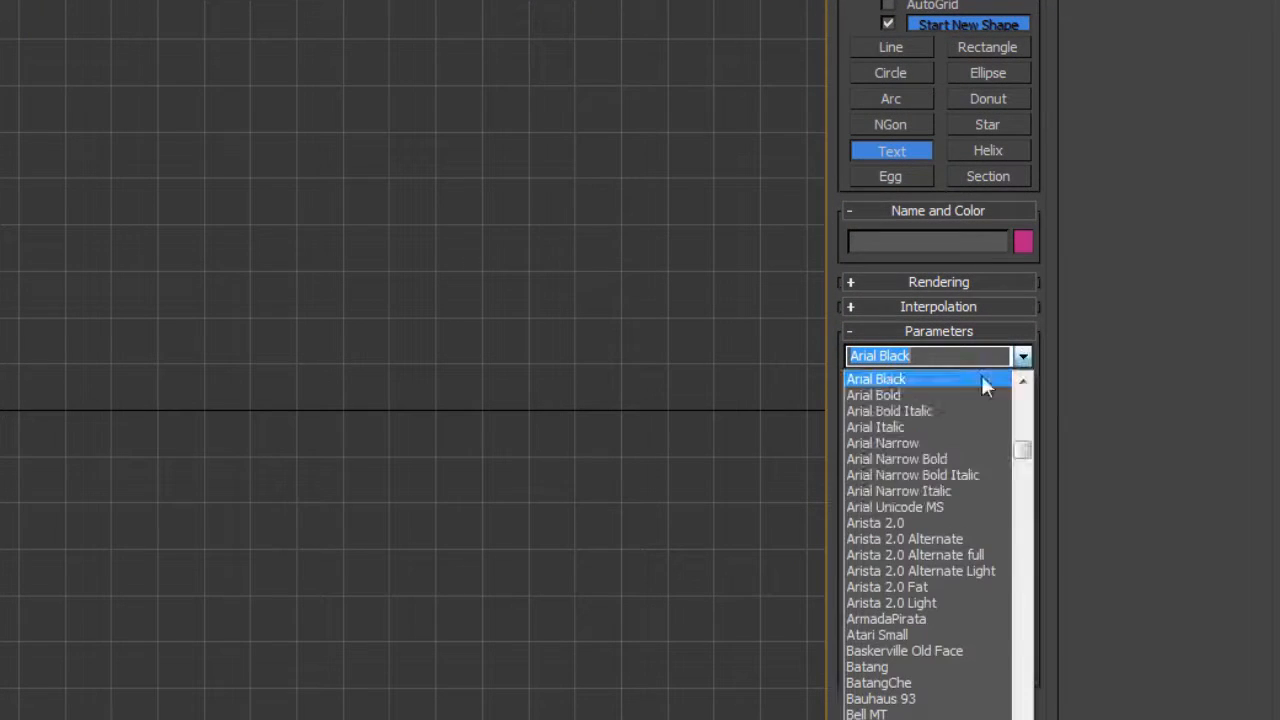
pyautogui.click(890, 381)
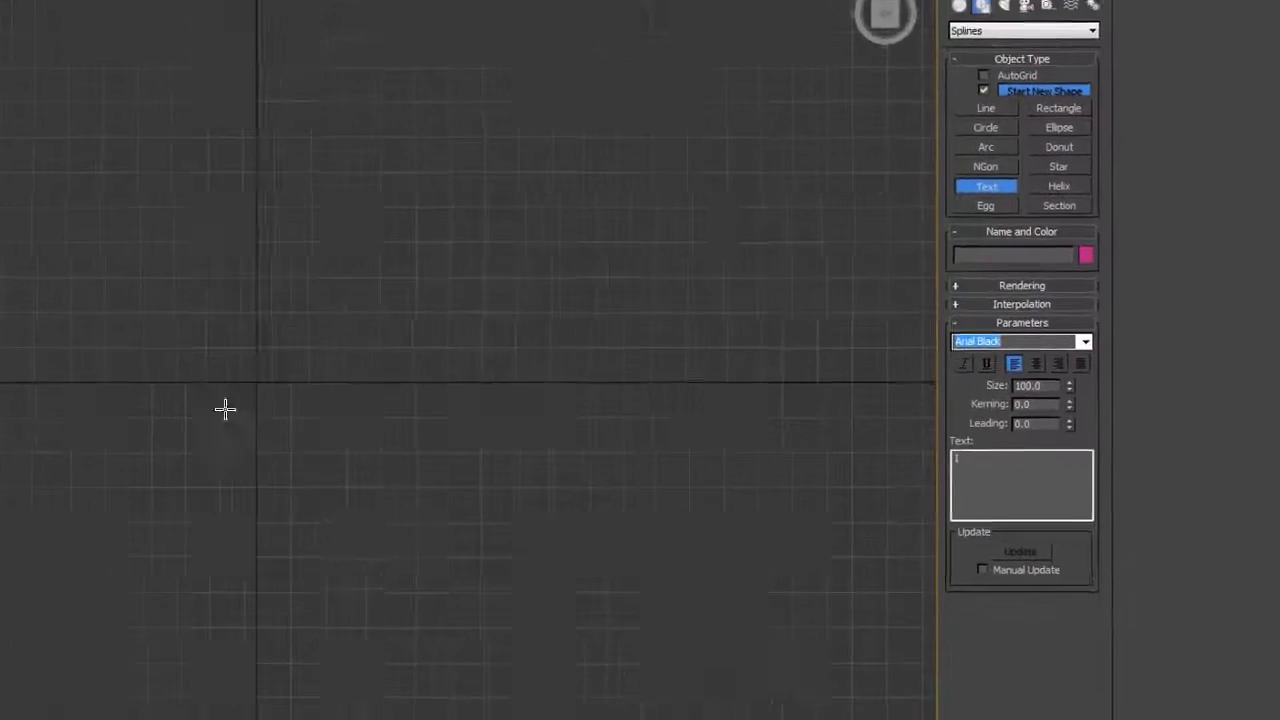
pyautogui.click(400, 290)
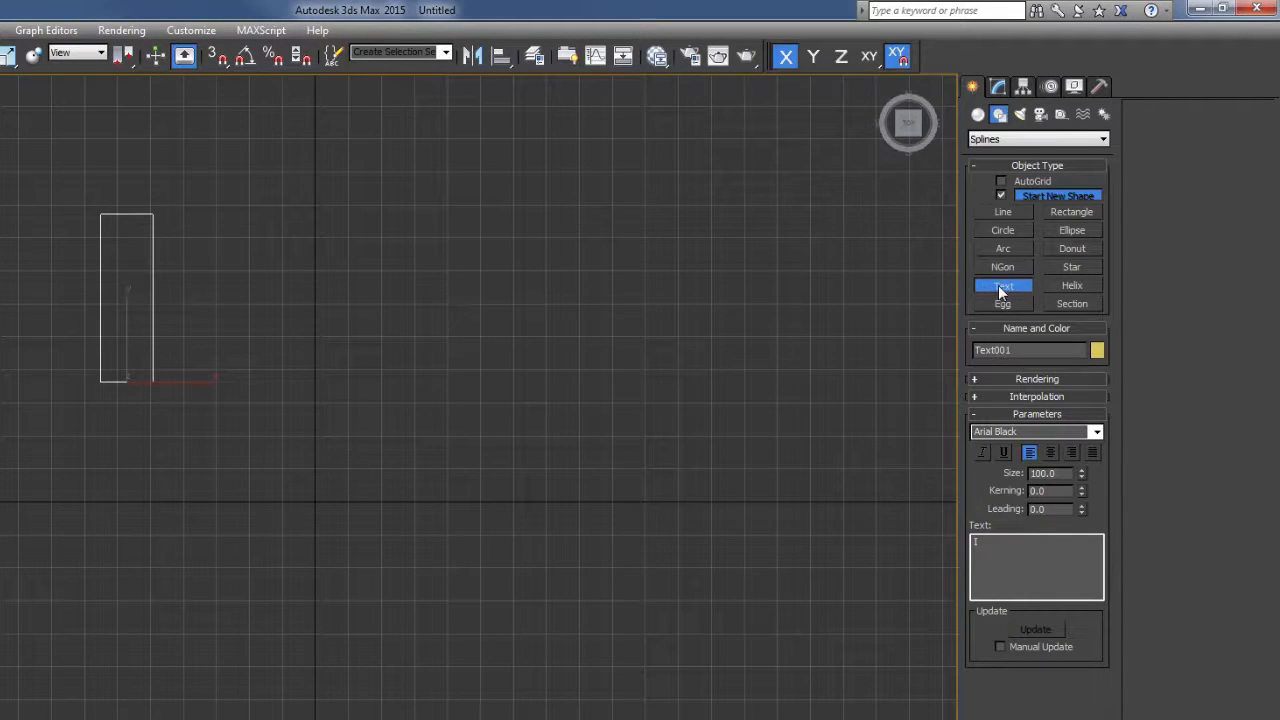
# Leave text creation, move the "I" downward along the Y axis and undo the move.
pyautogui.rightClick(293, 322)
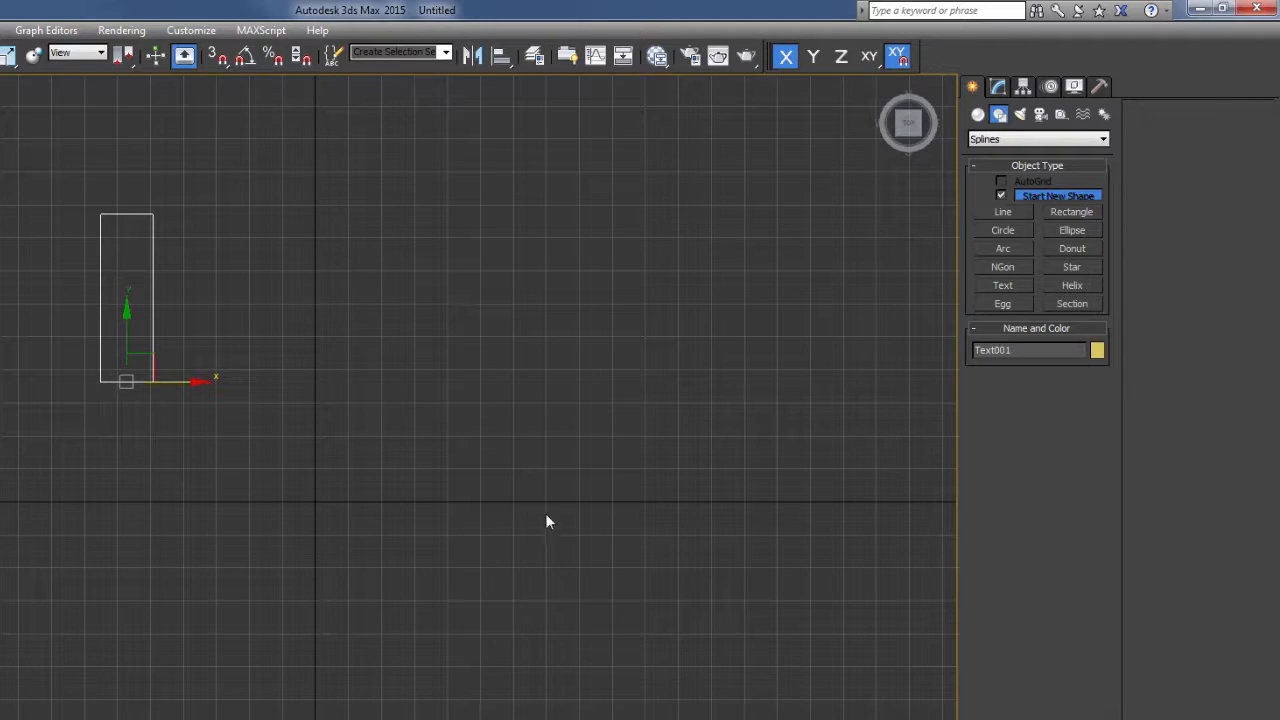
pyautogui.moveTo(126, 341); pyautogui.dragTo(163, 388)
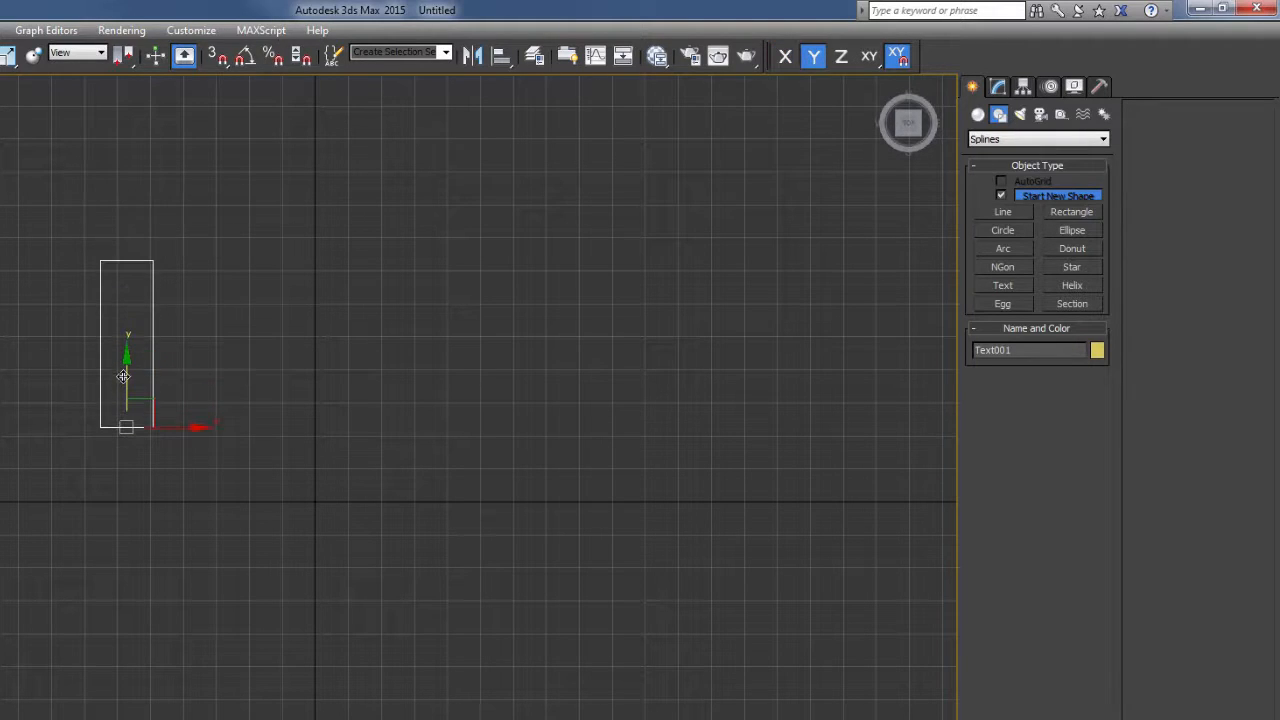
pyautogui.hotkey('ctrl', 'z')
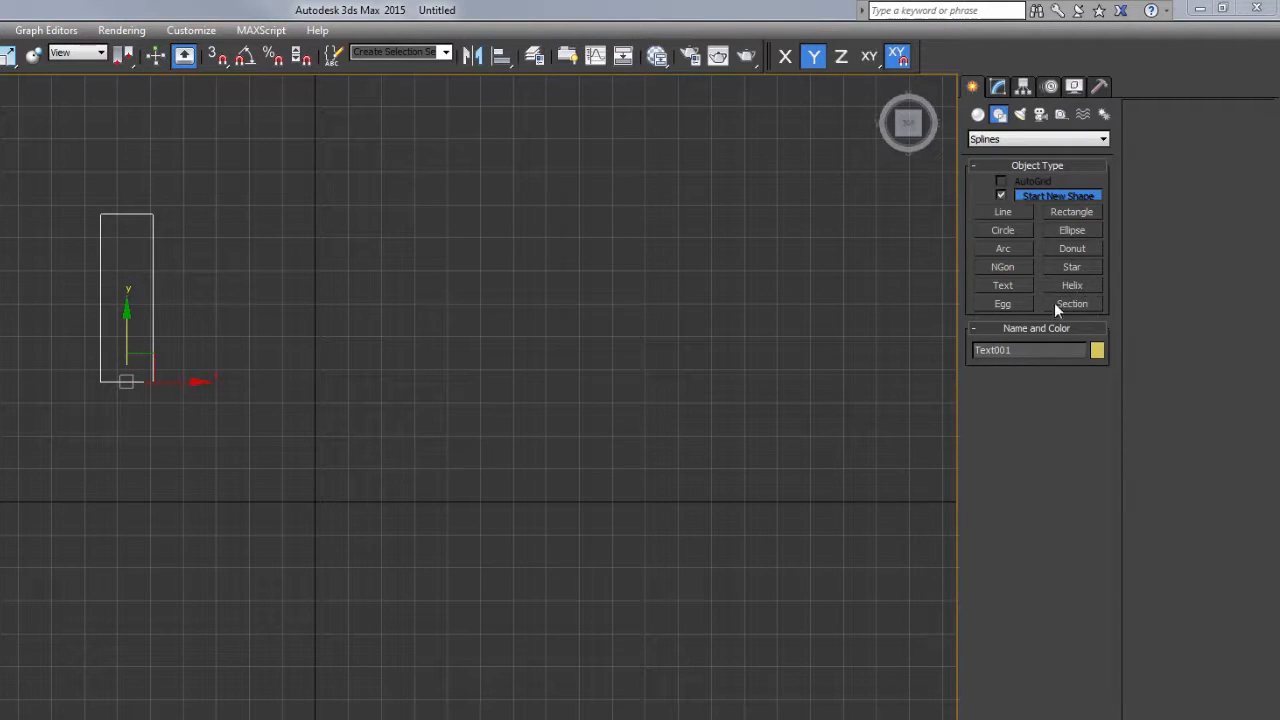
# Create a heart as a Text spline reading "Y" in the Webdings font, placed beside the "I" in the Top viewport.
pyautogui.click(1003, 286)
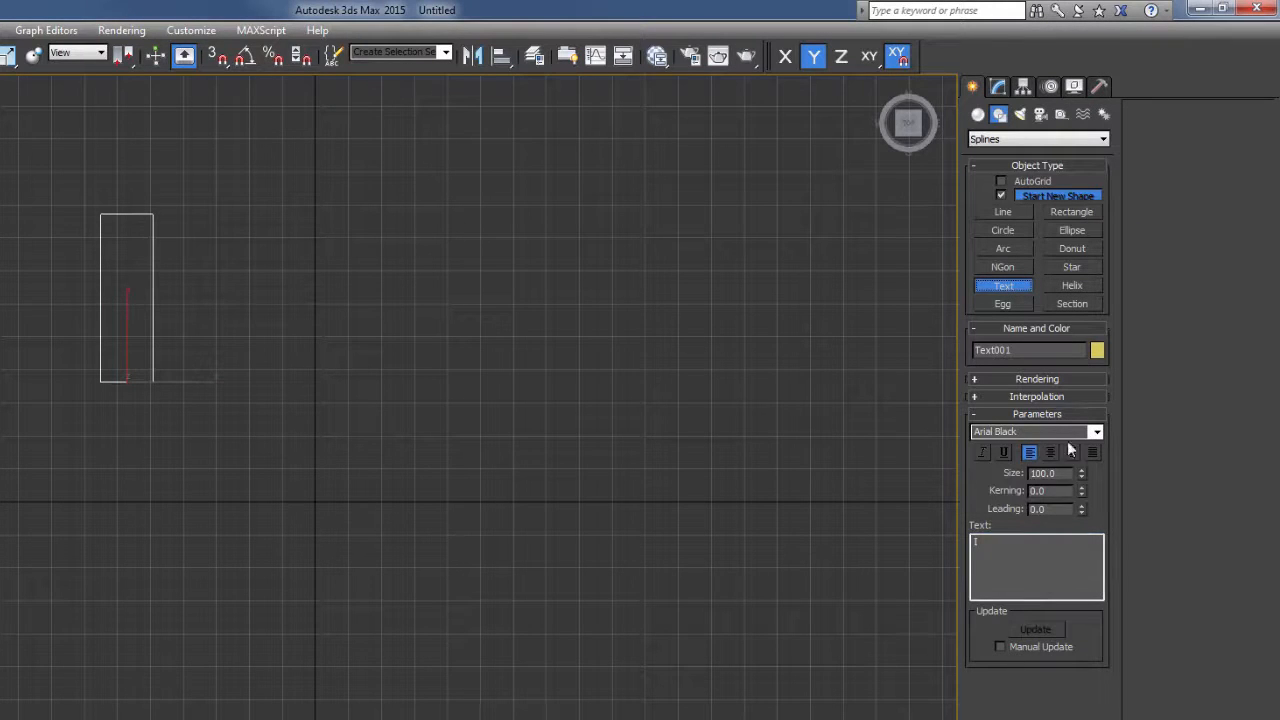
pyautogui.click(1096, 432)
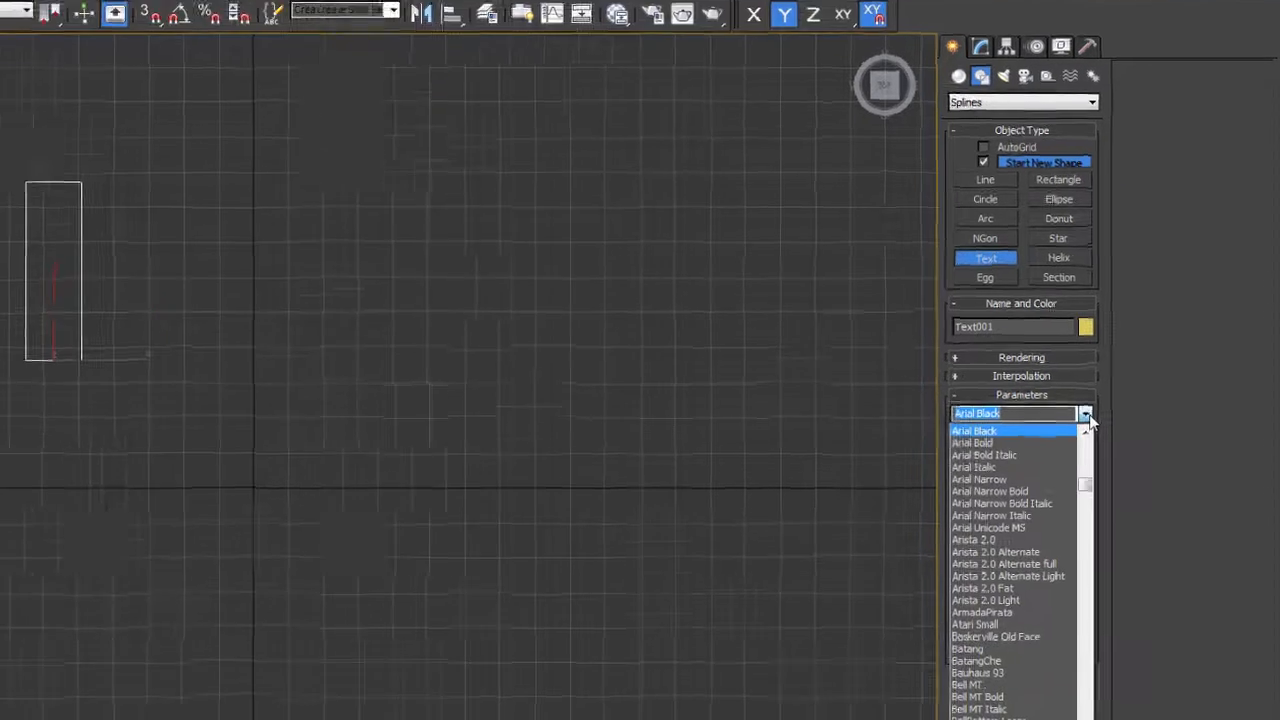
pyautogui.moveTo(1031, 415); pyautogui.dragTo(1031, 719)
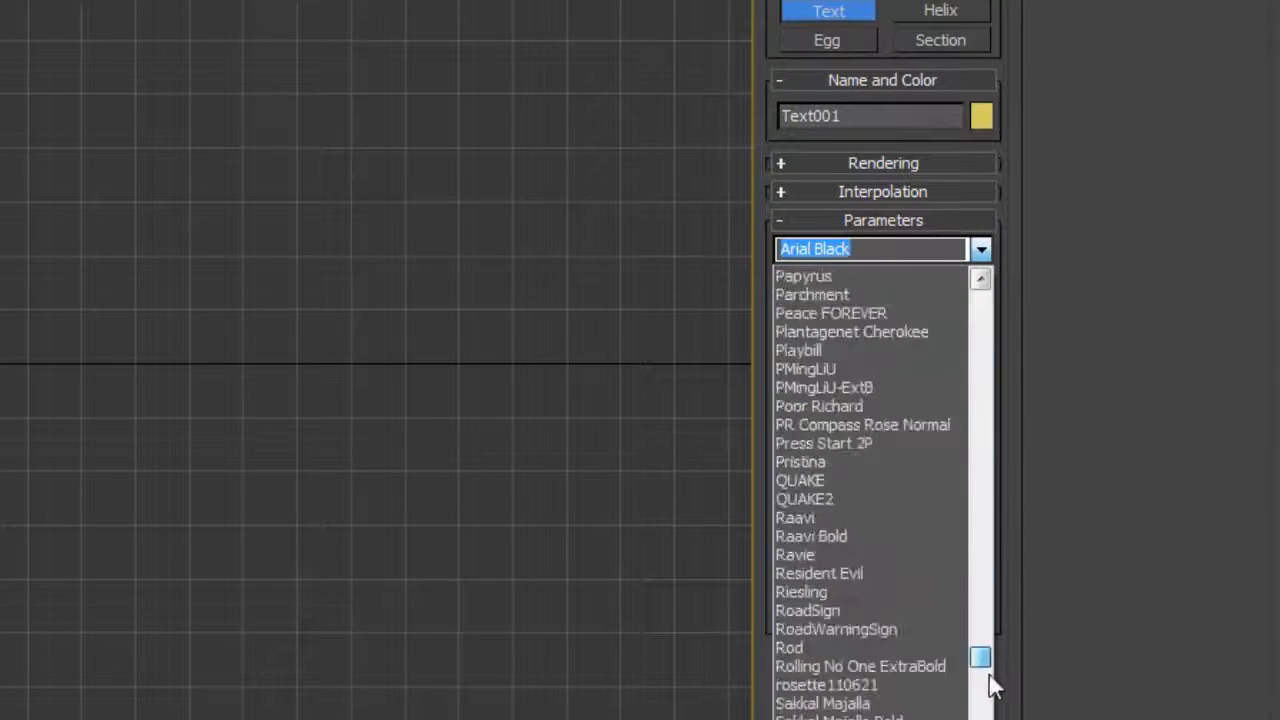
pyautogui.scroll(7, 894, 572)
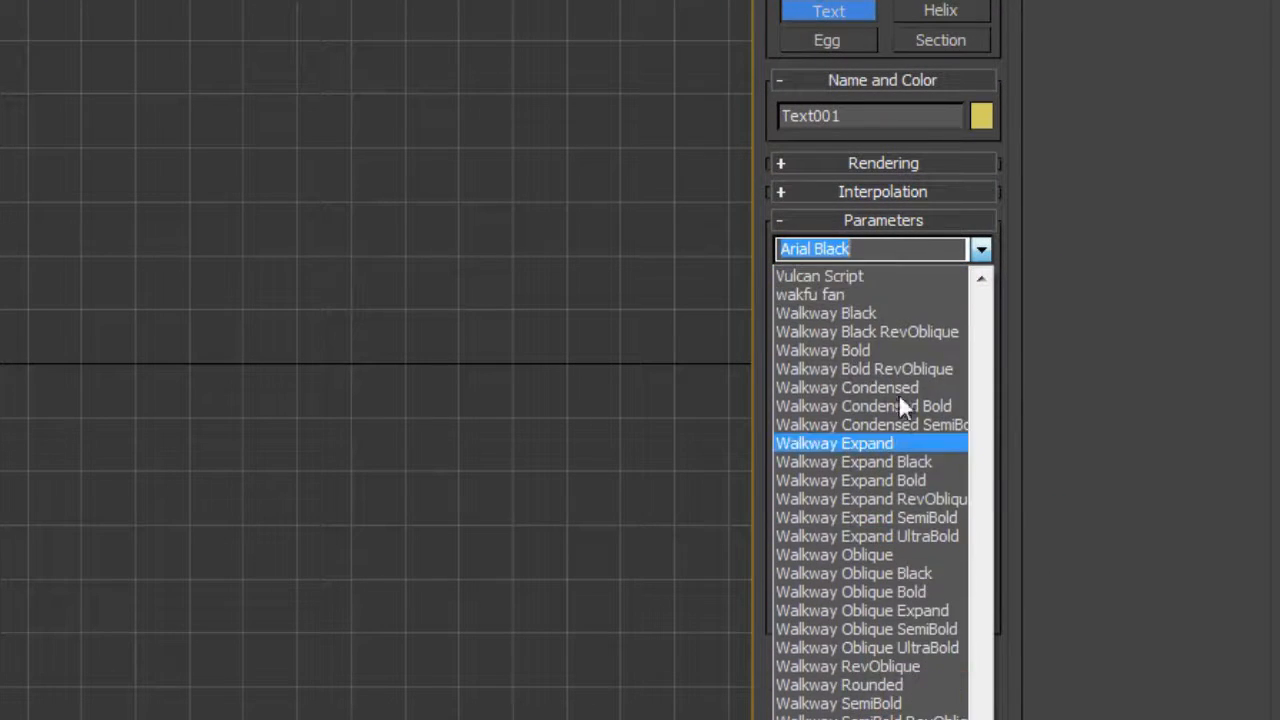
pyautogui.scroll(1, 874, 400)
pyautogui.scroll(-8, 872, 580)
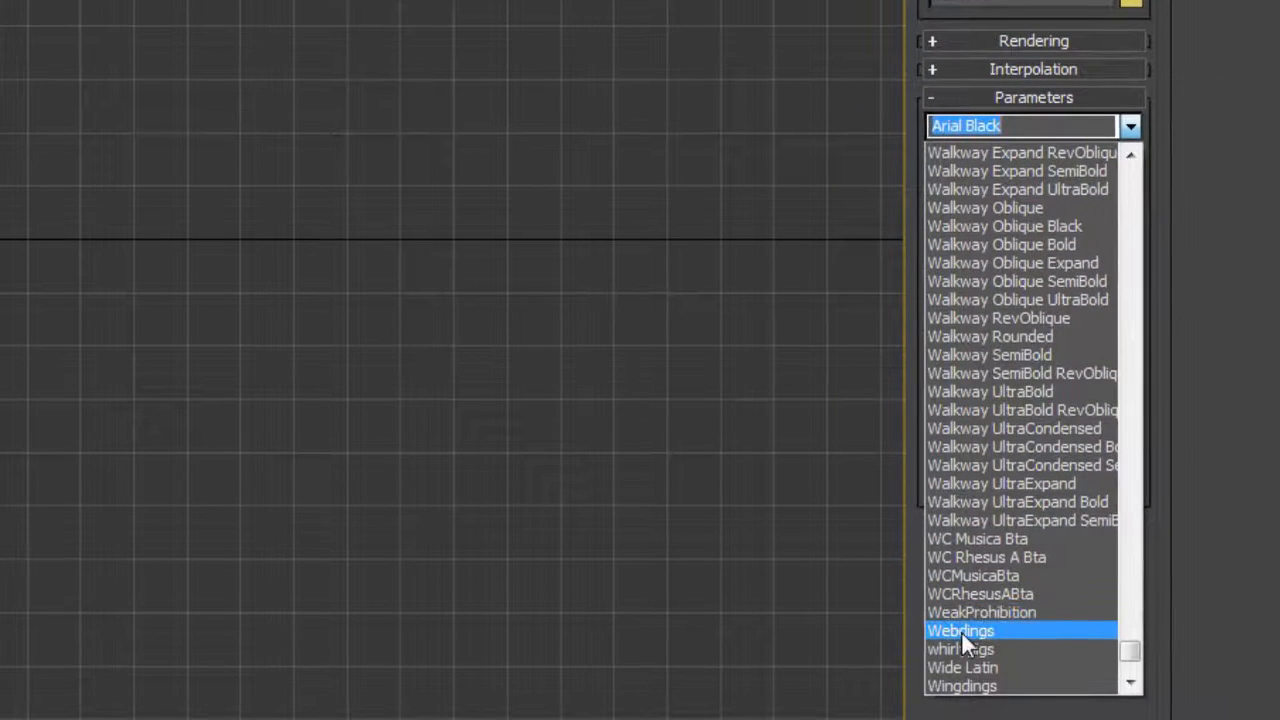
pyautogui.click(961, 631)
pyautogui.doubleClick(980, 323)
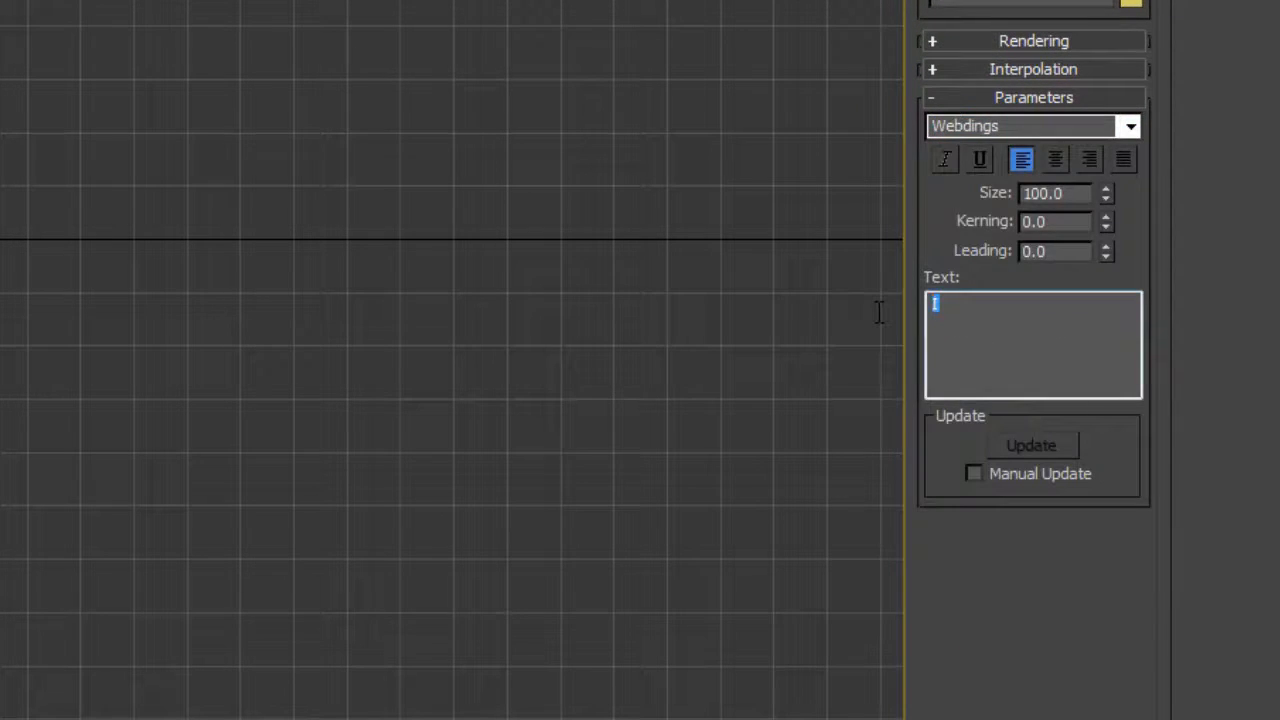
pyautogui.write('Y')
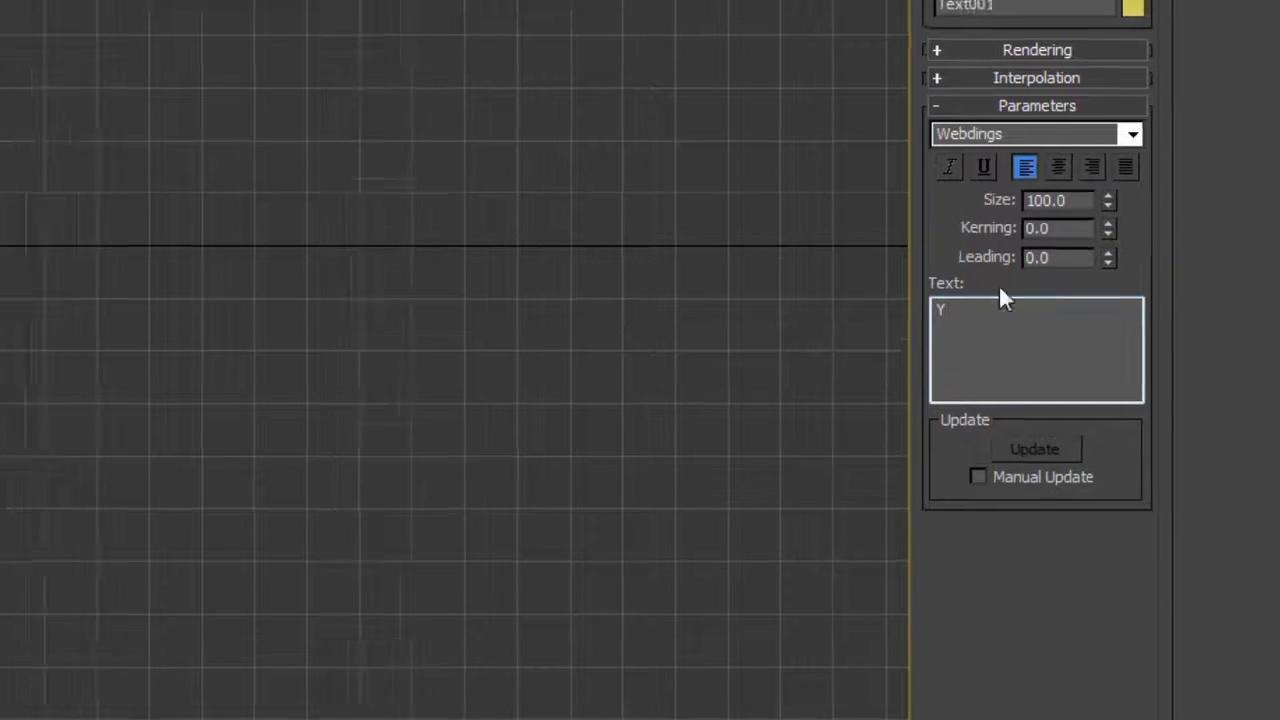
pyautogui.click(441, 289)
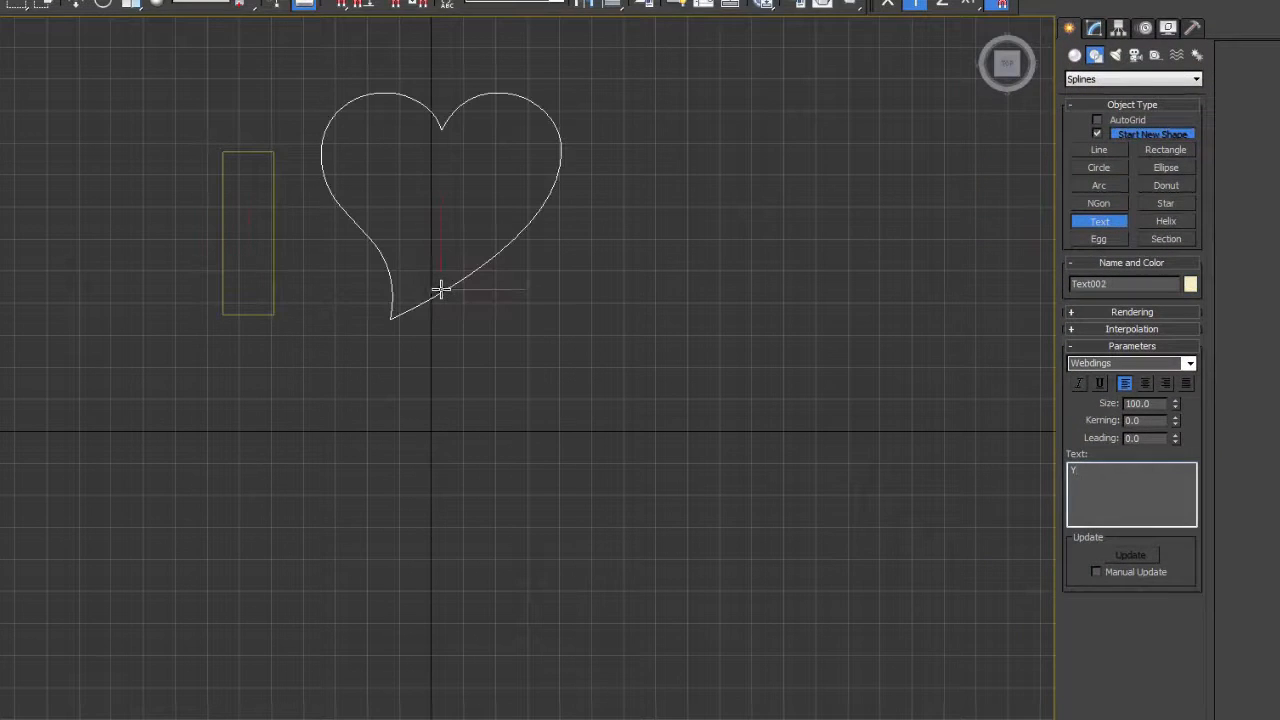
pyautogui.rightClick(511, 377)
# Move the heart shape slightly upward and closer to the "I", leaving the heart selected.
pyautogui.moveTo(414, 243); pyautogui.dragTo(442, 380, button='middle')
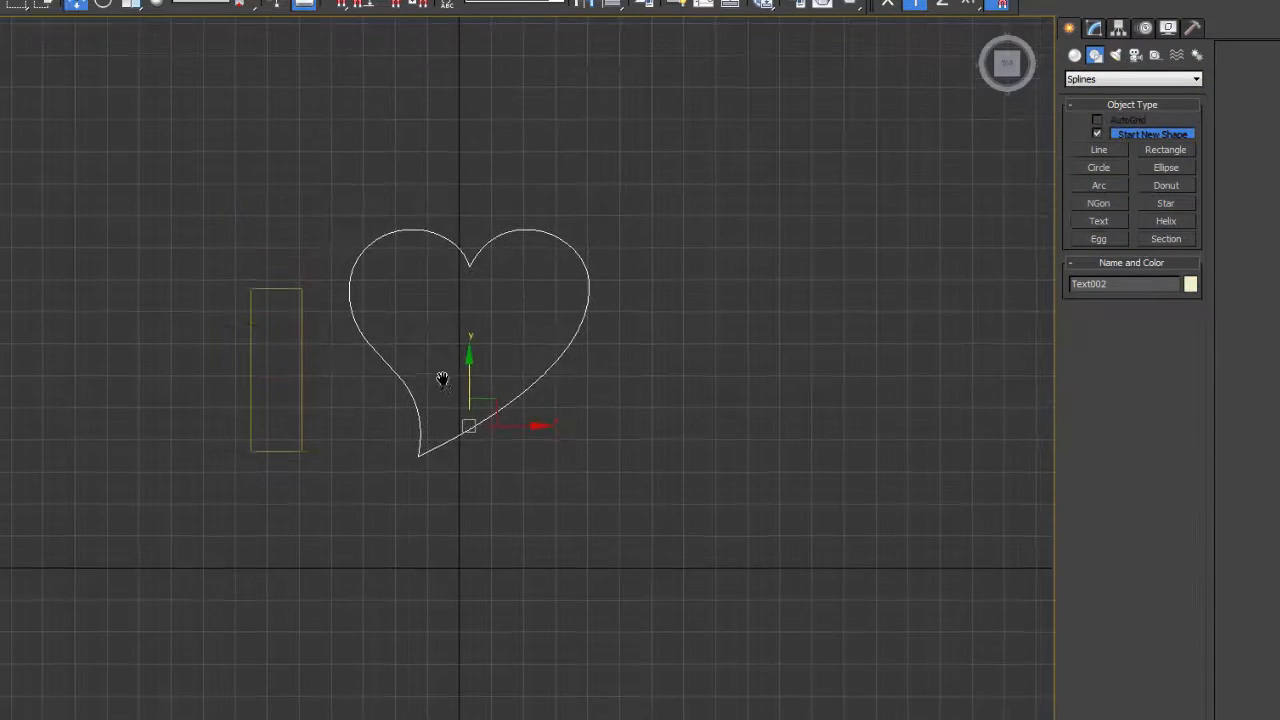
pyautogui.scroll(2, 442, 380)
pyautogui.moveTo(456, 264); pyautogui.dragTo(519, 345, button='middle')
pyautogui.scroll(1, 519, 345)
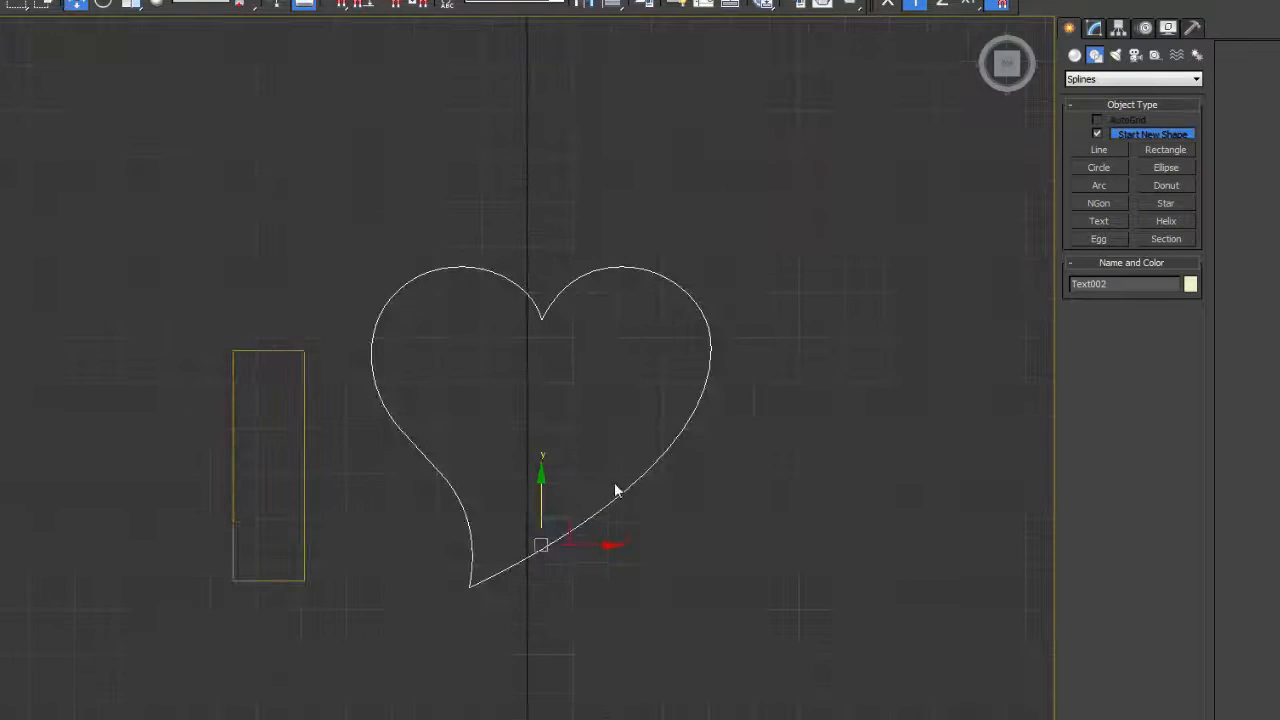
pyautogui.moveTo(570, 512); pyautogui.dragTo(538, 470)
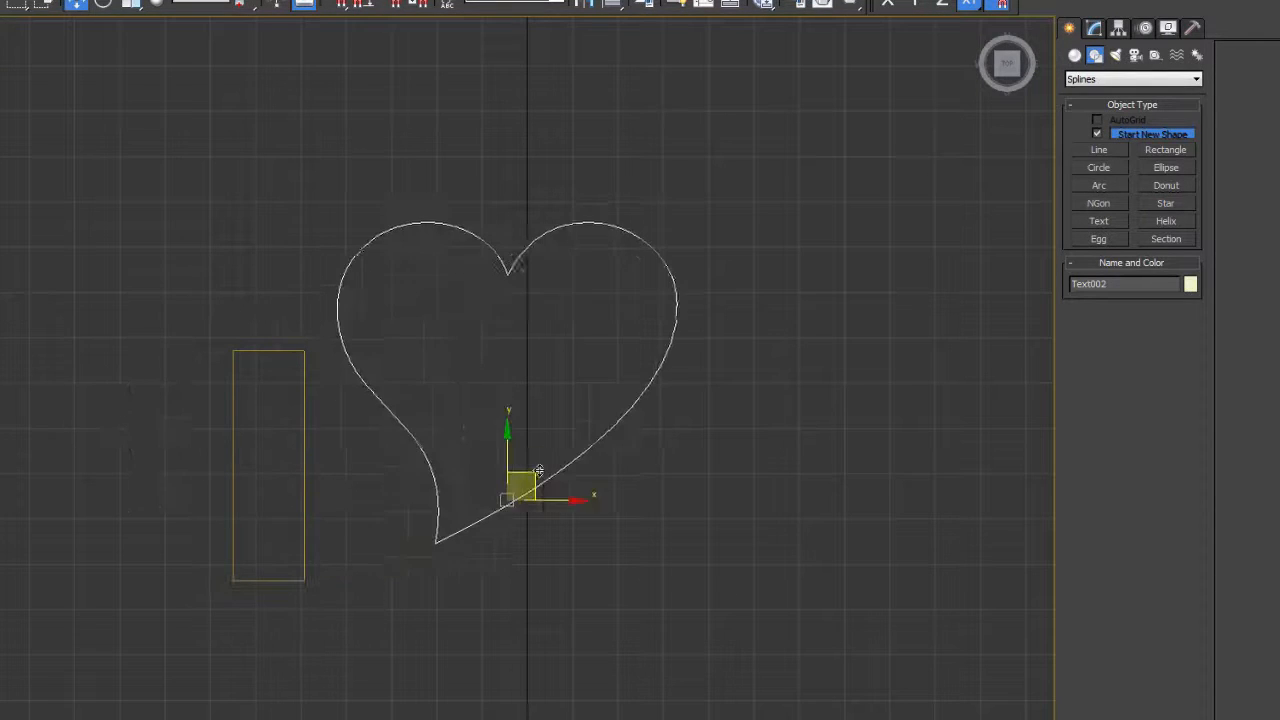
pyautogui.click(548, 432)
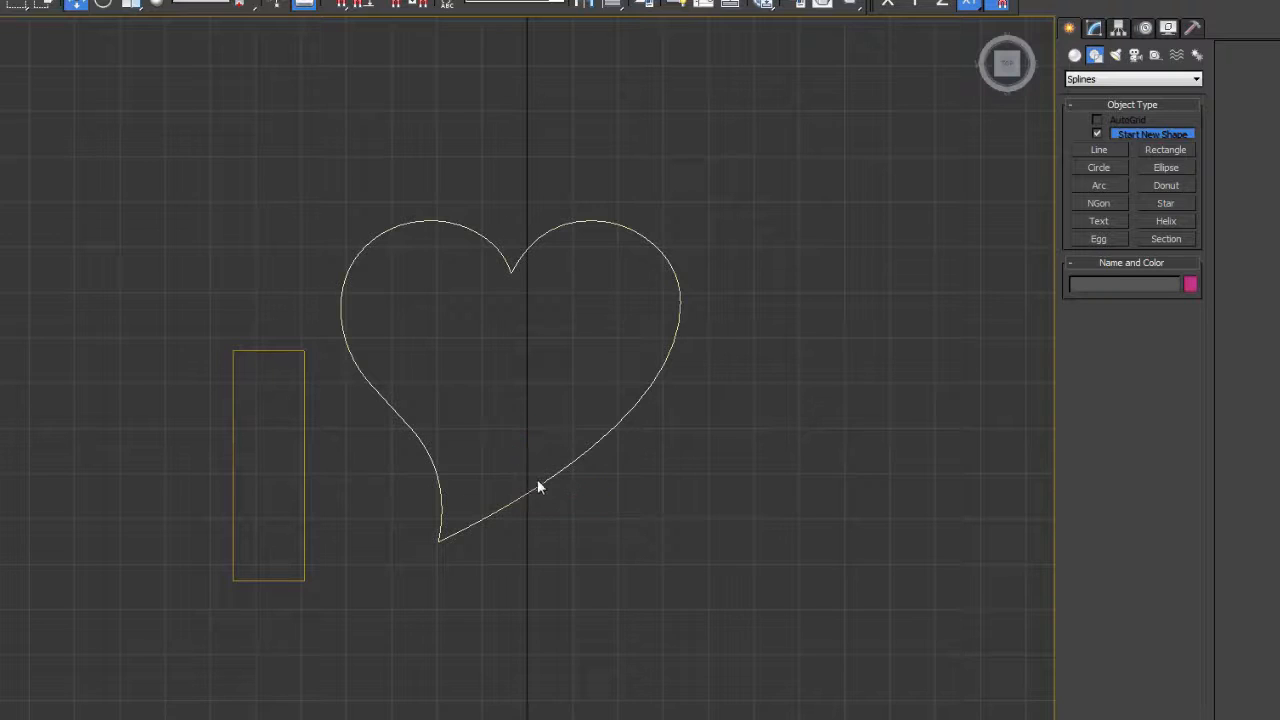
pyautogui.click(537, 486)
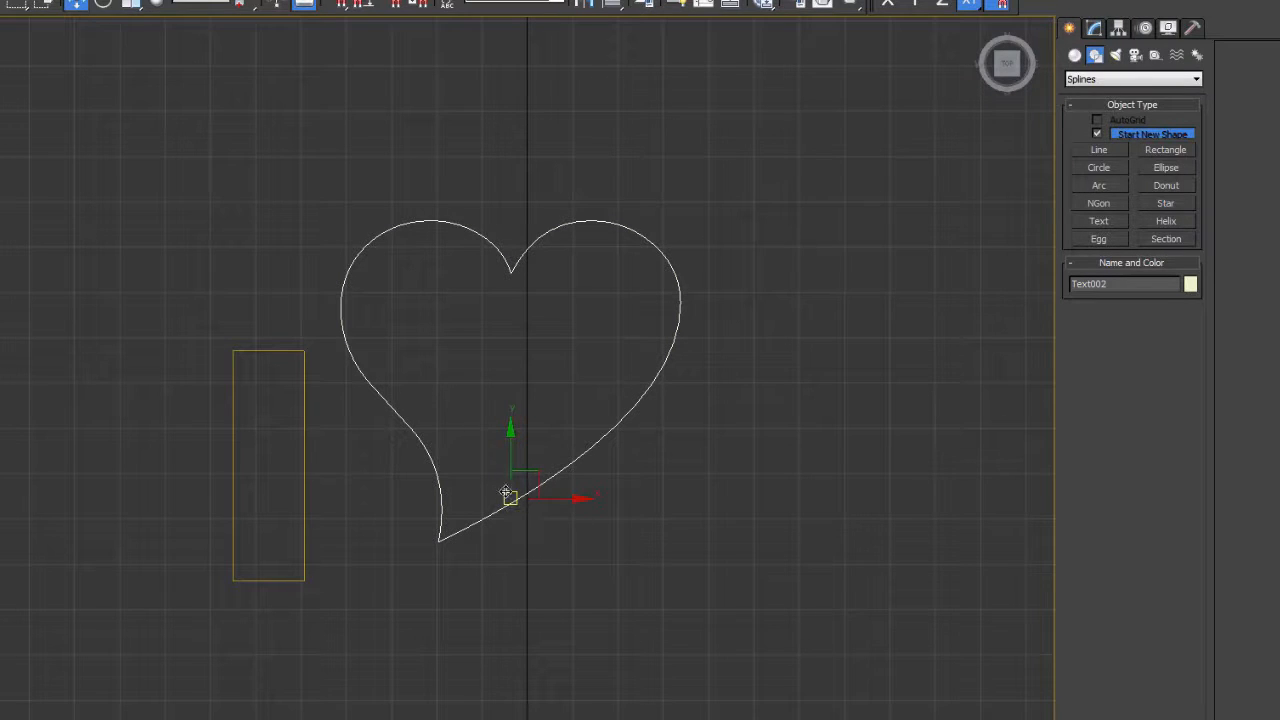
# Place the heart over the "I", reduce its text size to 72.275 and align its top and bottom edges with the letter's.
pyautogui.moveTo(536, 470); pyautogui.dragTo(318, 561)
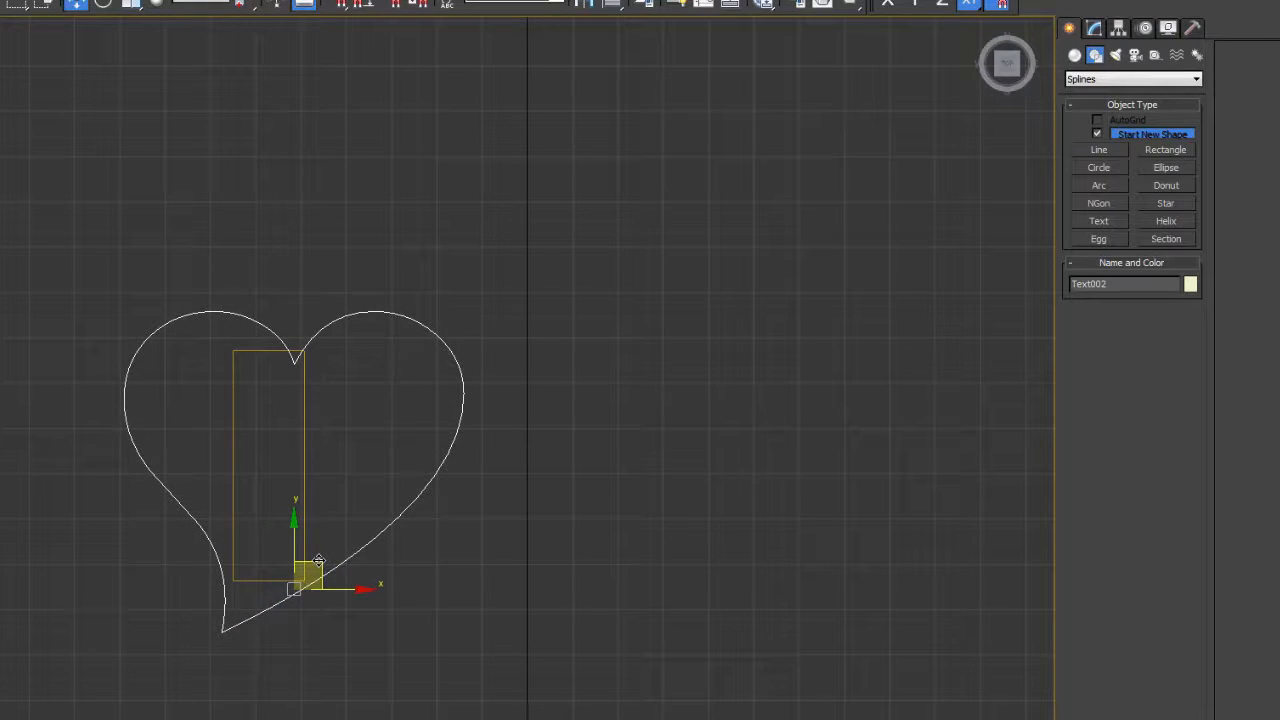
pyautogui.click(1094, 30)
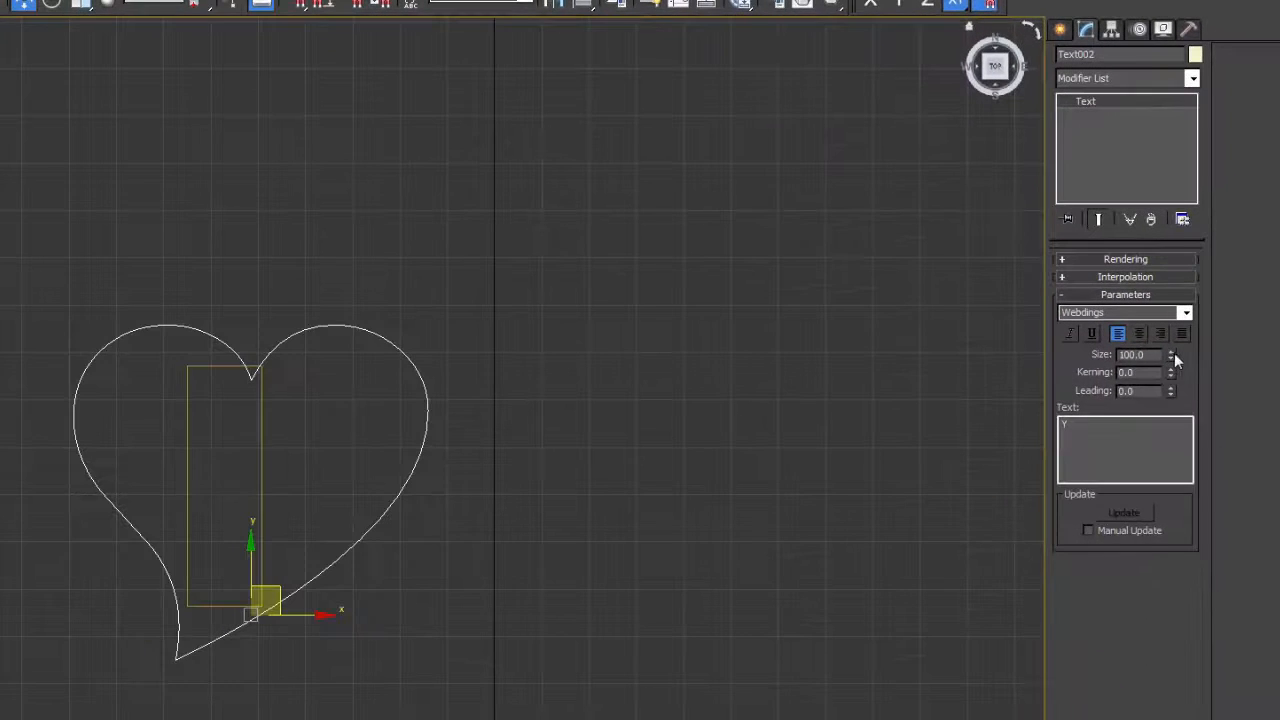
pyautogui.moveTo(1172, 357); pyautogui.dragTo(1172, 376)
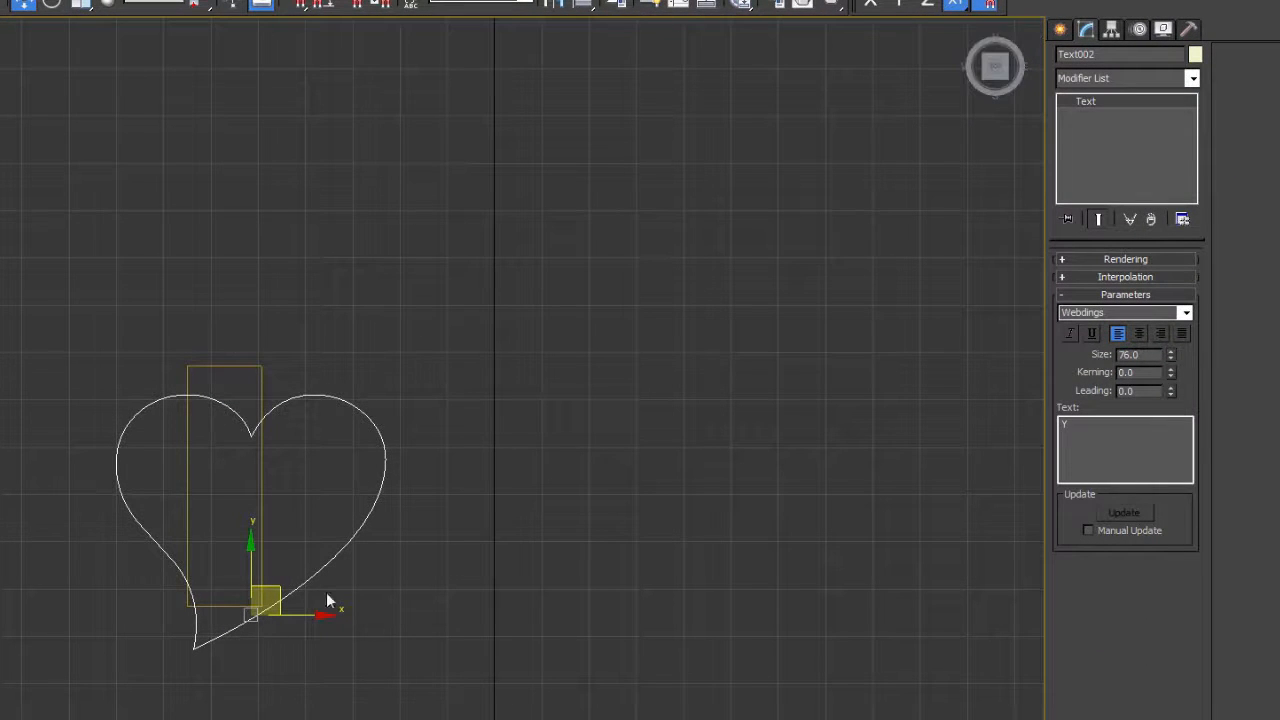
pyautogui.moveTo(282, 589); pyautogui.dragTo(286, 555)
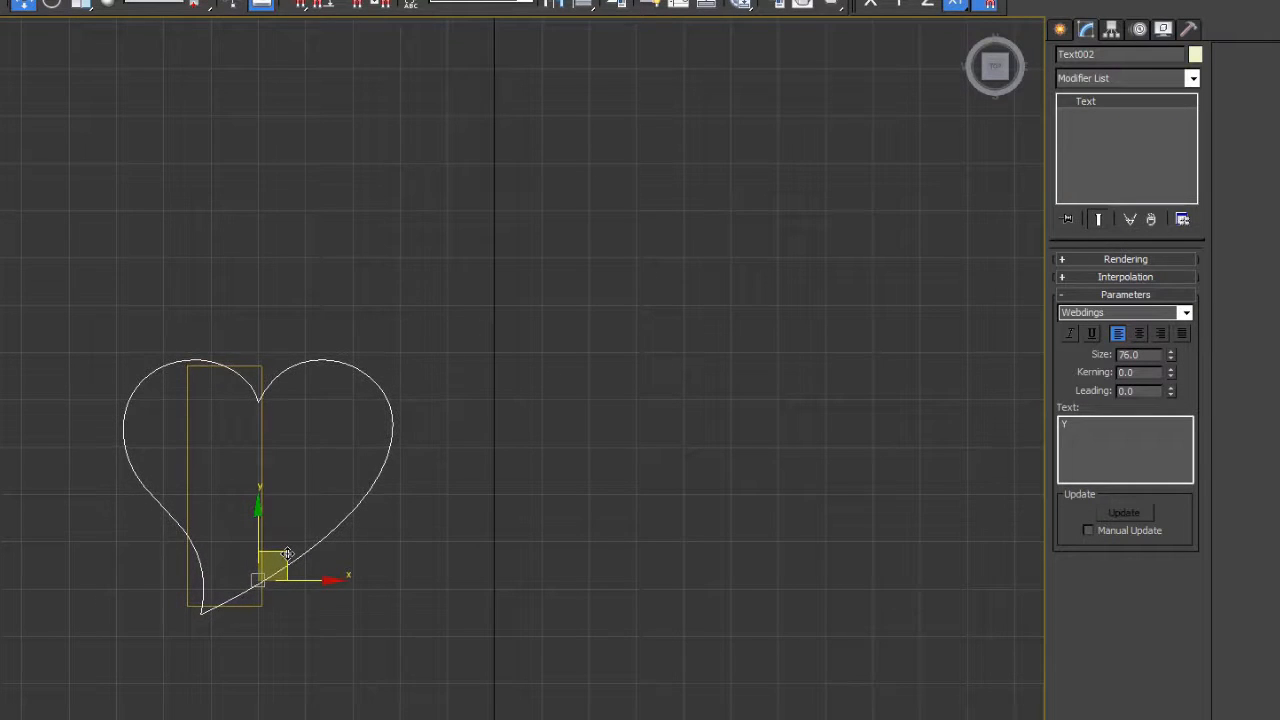
pyautogui.moveTo(1169, 362); pyautogui.dragTo(1169, 360)
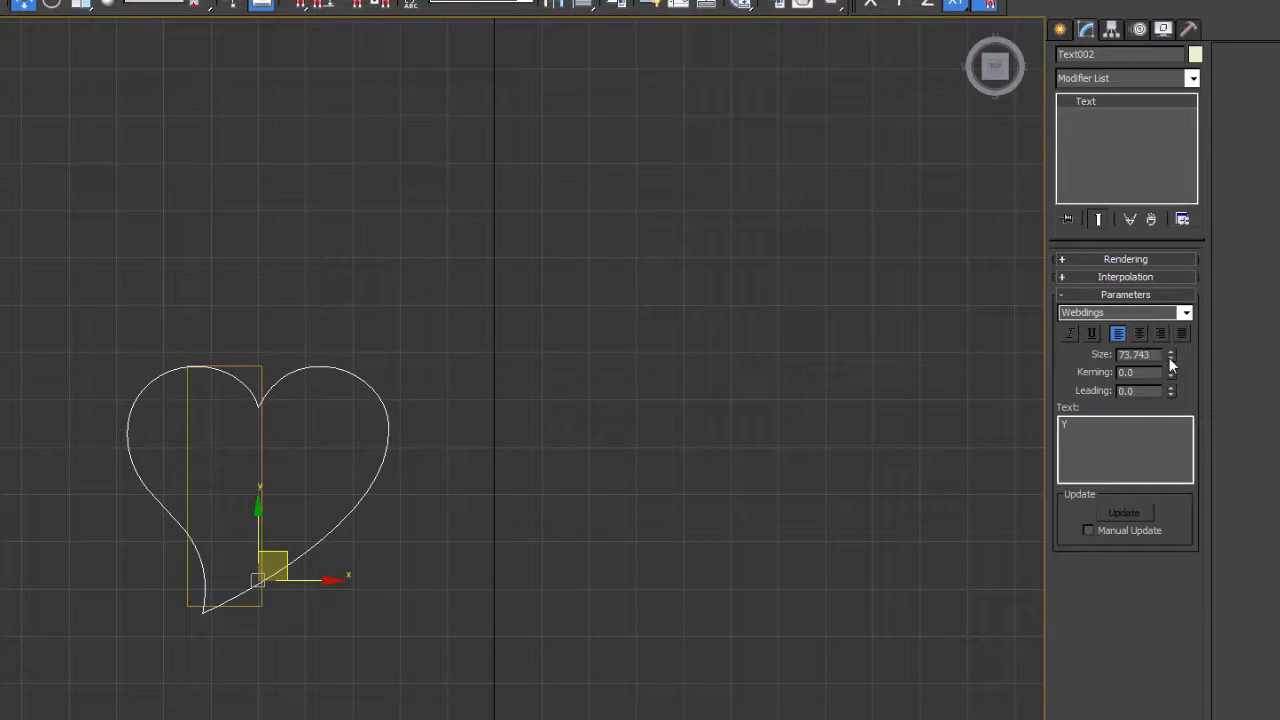
pyautogui.moveTo(289, 552); pyautogui.dragTo(300, 550)
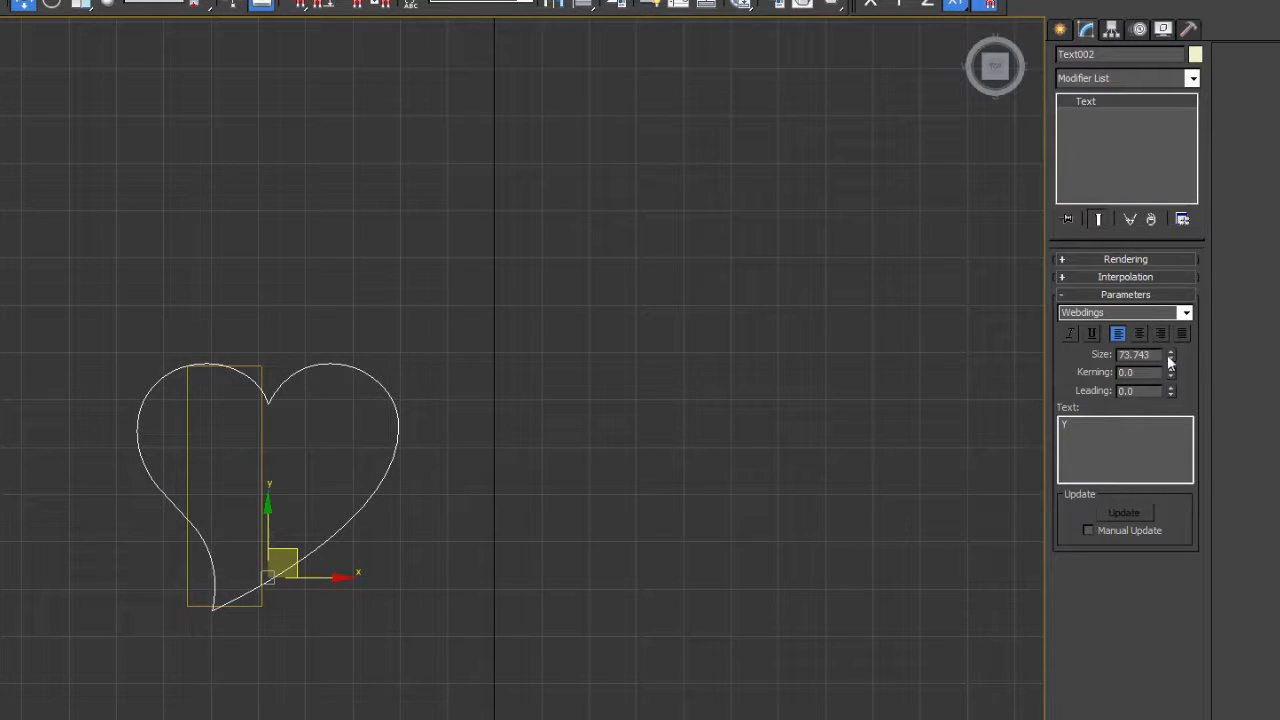
pyautogui.moveTo(1170, 358); pyautogui.dragTo(1172, 372)
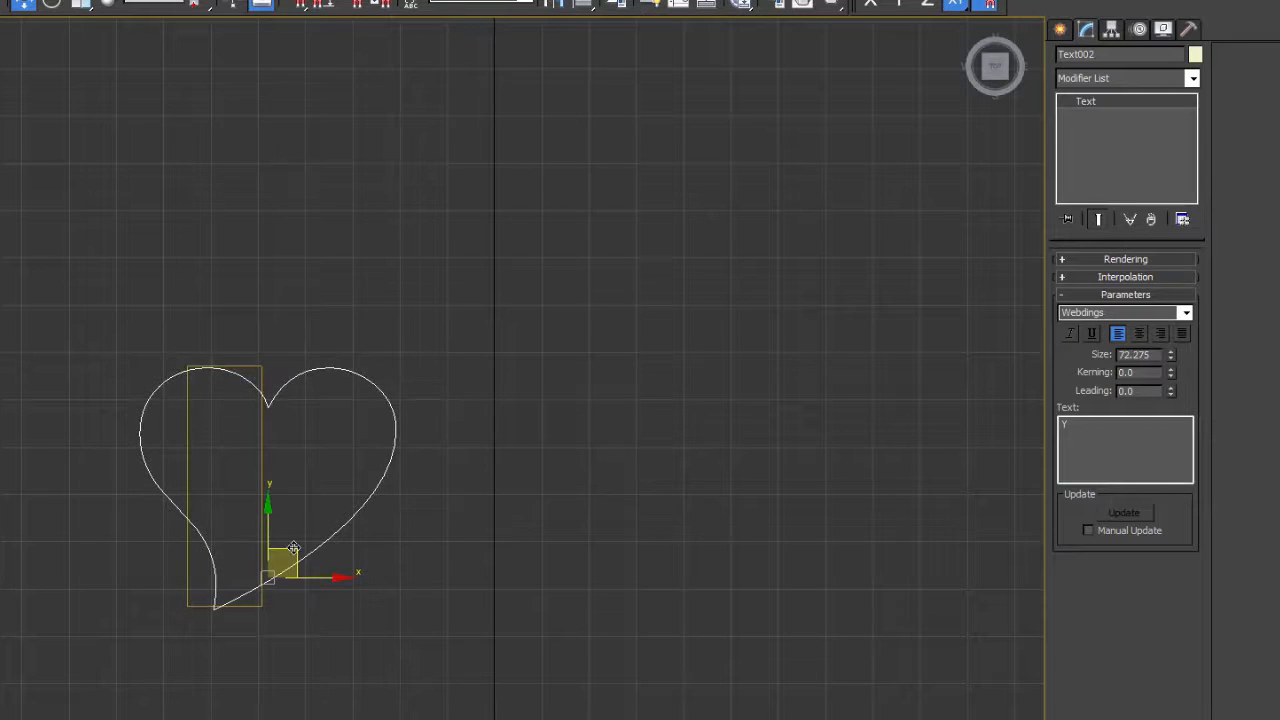
pyautogui.moveTo(293, 548); pyautogui.dragTo(300, 549)
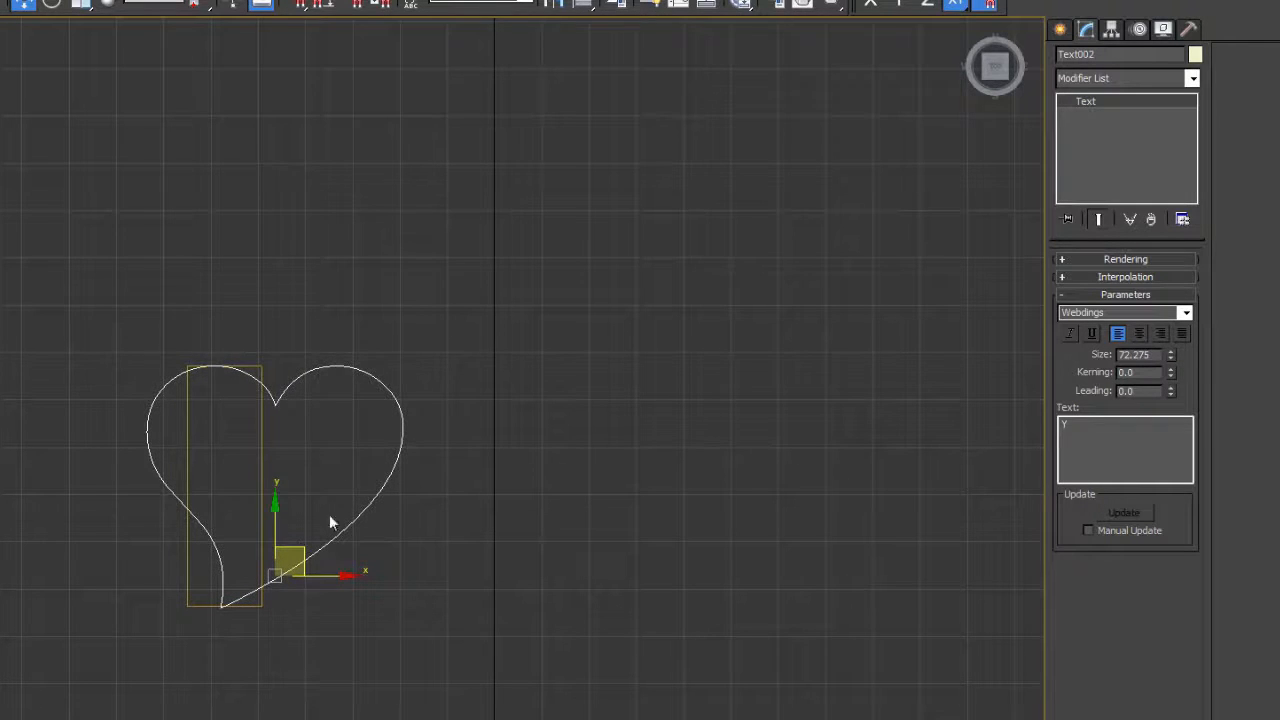
# Move the heart along the X axis to the right of the "I", leaving a small gap between them.
pyautogui.moveTo(375, 531); pyautogui.dragTo(375, 496, button='middle')
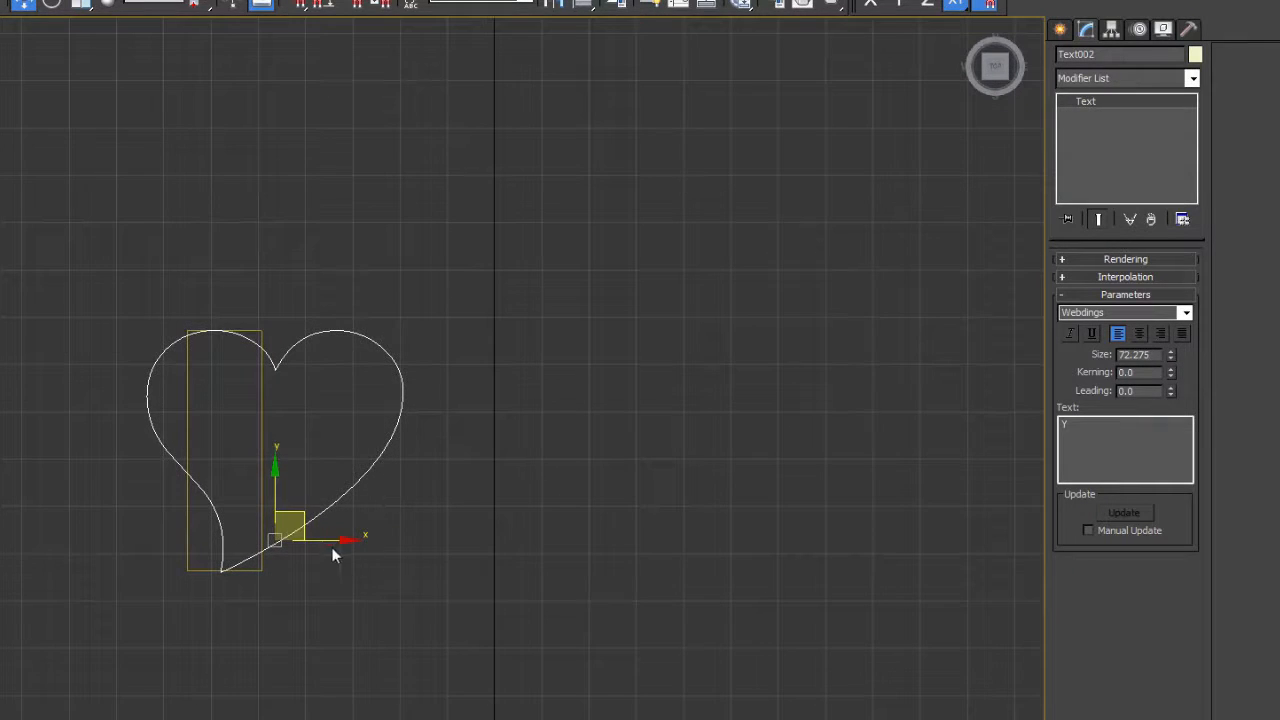
pyautogui.moveTo(332, 544)
pyautogui.mouseDown()
pyautogui.moveTo(540, 541)
pyautogui.moveTo(343, 561)
pyautogui.mouseUp()
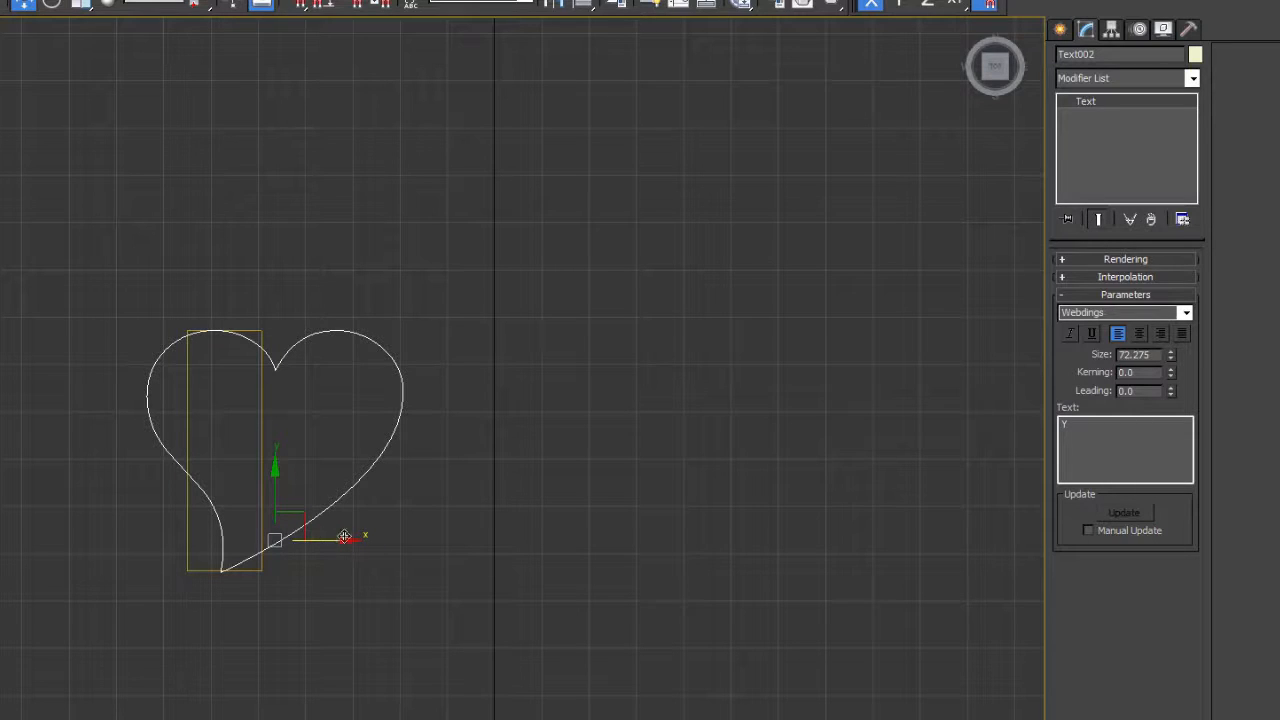
pyautogui.moveTo(339, 540); pyautogui.dragTo(520, 534)
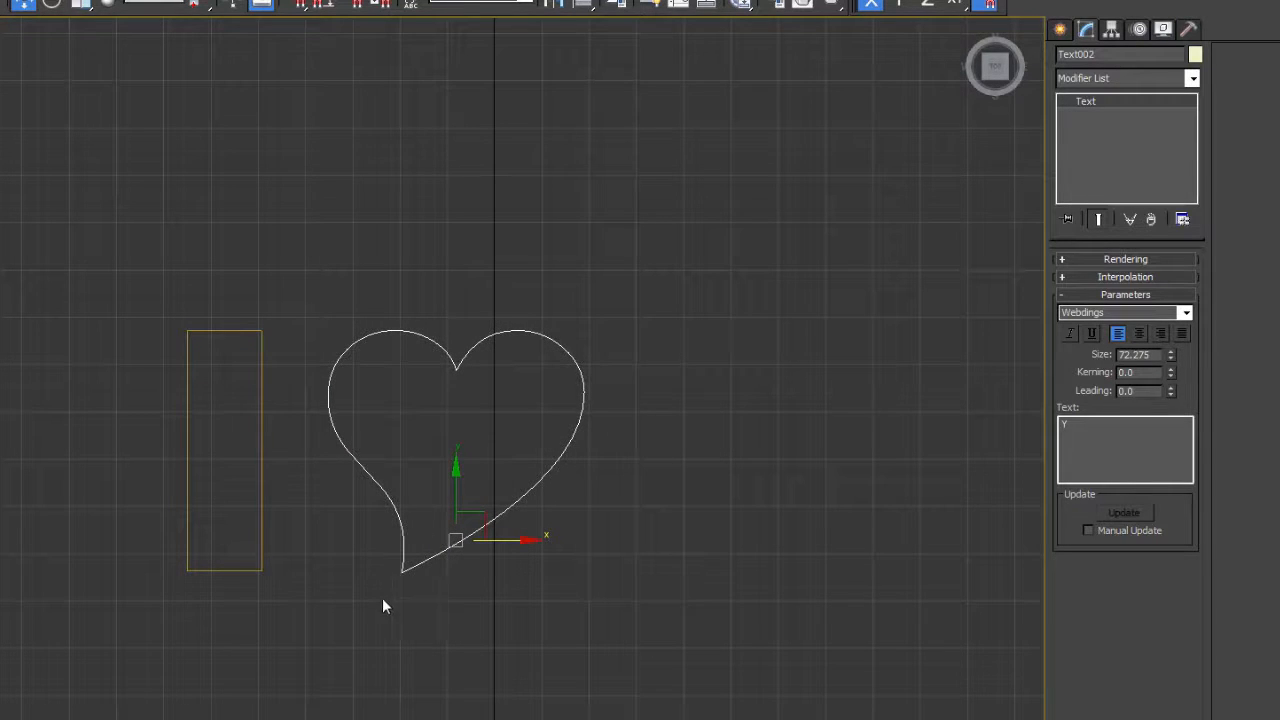
pyautogui.moveTo(382, 606); pyautogui.dragTo(491, 465, button='middle')
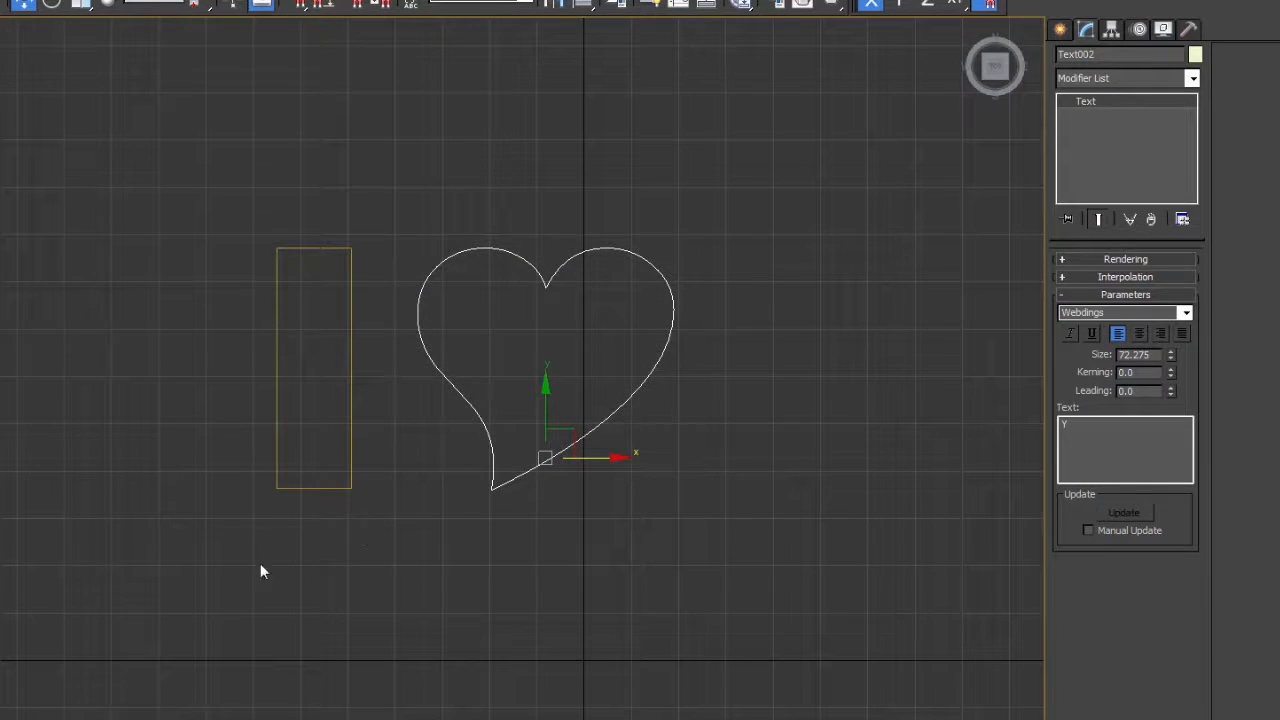
pyautogui.moveTo(391, 548); pyautogui.dragTo(385, 524, button='middle')
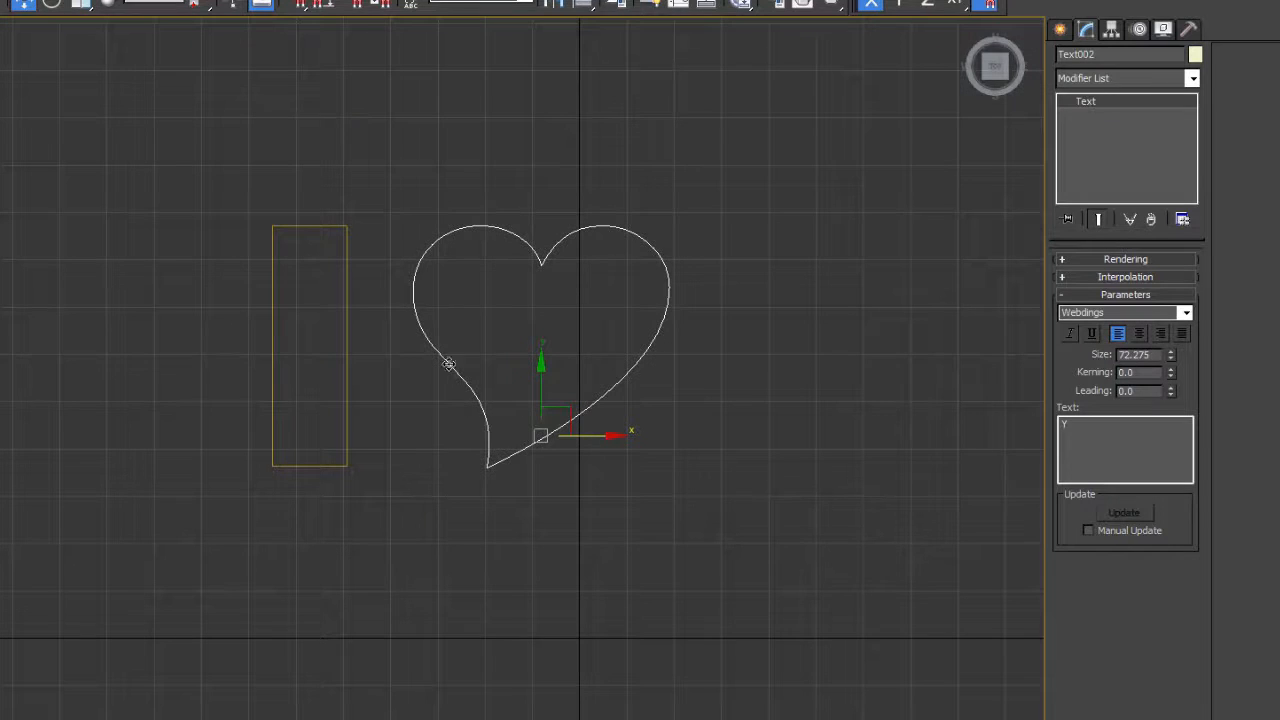
pyautogui.moveTo(461, 437); pyautogui.dragTo(411, 398, button='middle')
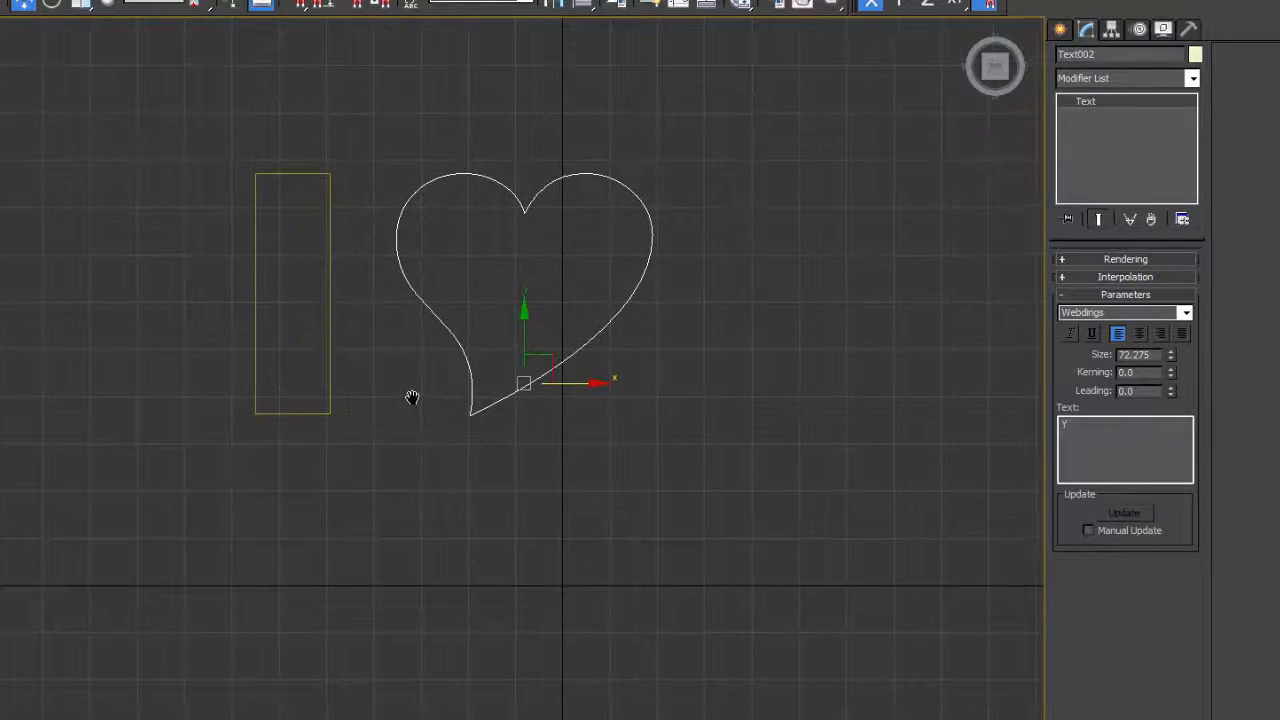
pyautogui.scroll(3, 408, 406)
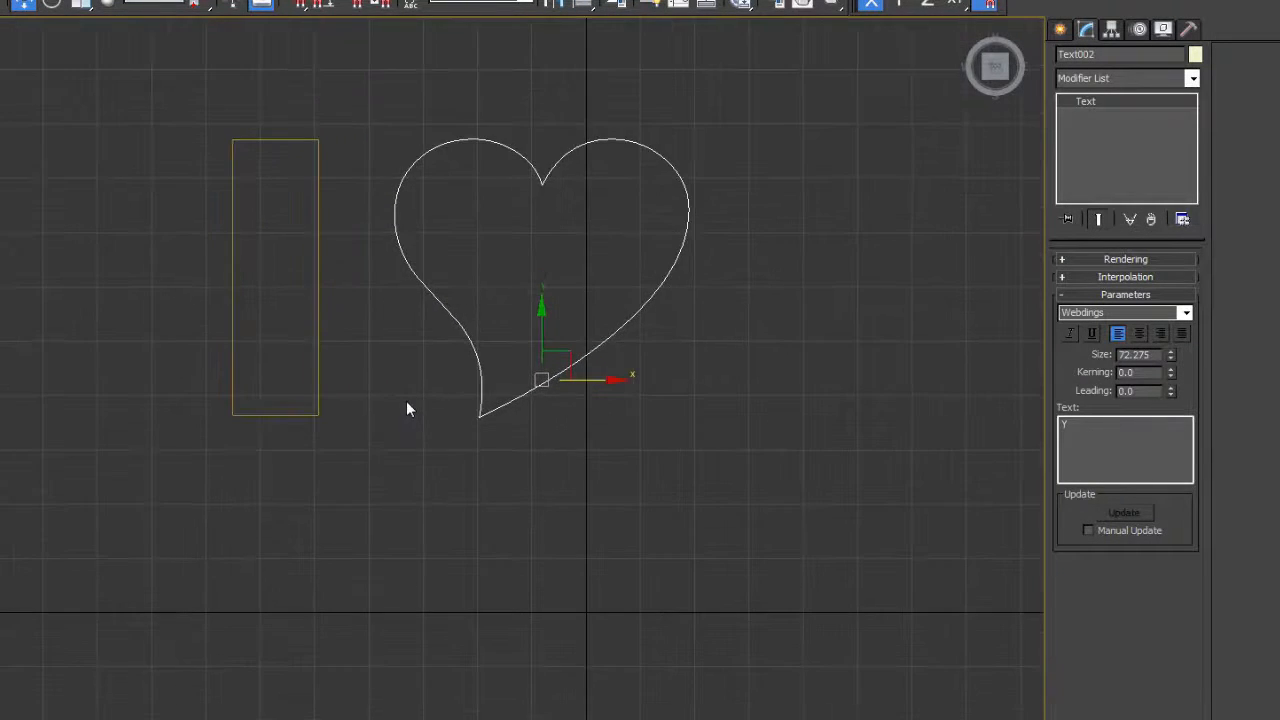
pyautogui.scroll(-2, 403, 406)
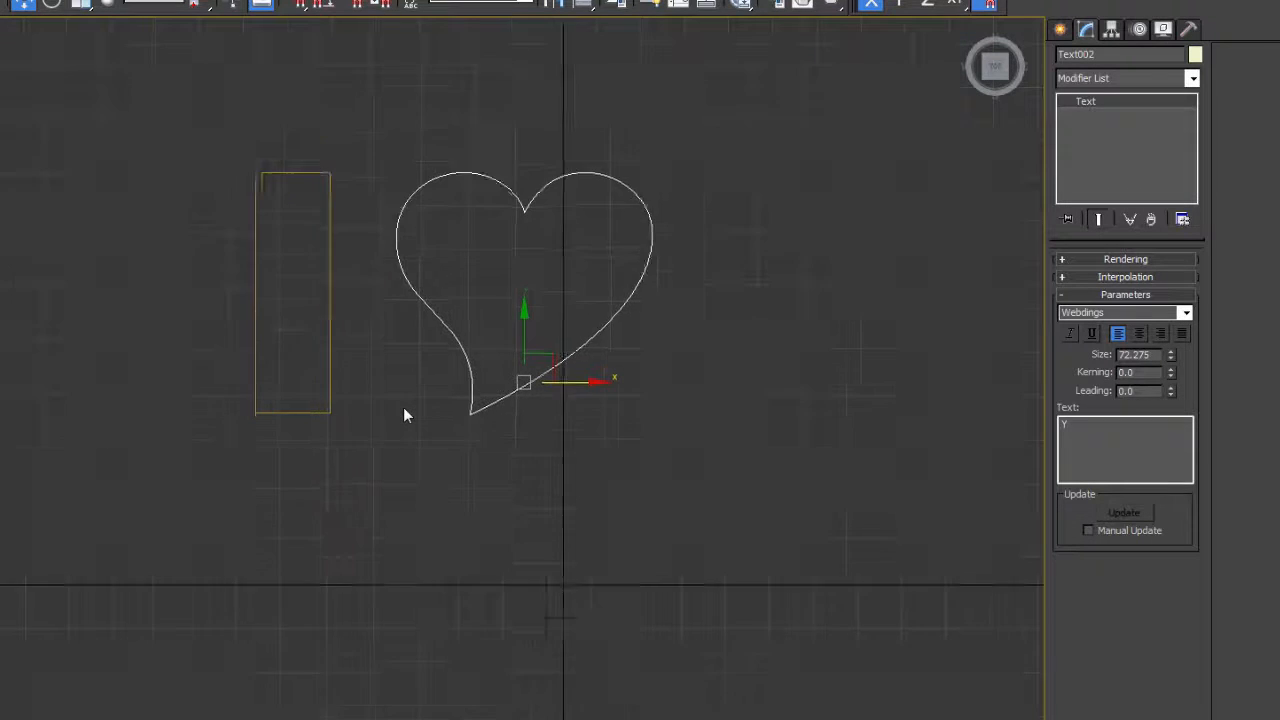
pyautogui.scroll(2, 403, 407)
pyautogui.scroll(-2, 403, 407)
pyautogui.scroll(4, 390, 420)
pyautogui.scroll(-4, 387, 416)
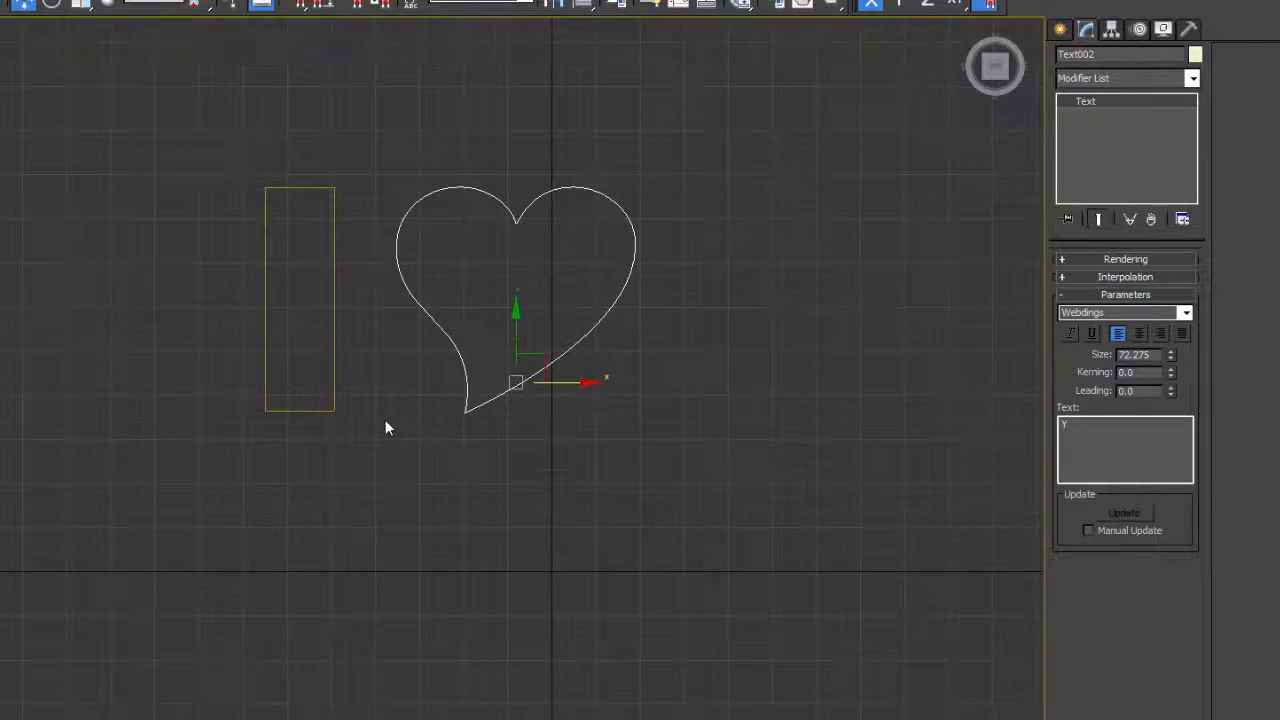
pyautogui.scroll(1, 386, 419)
pyautogui.moveTo(403, 355); pyautogui.dragTo(338, 377, button='middle')
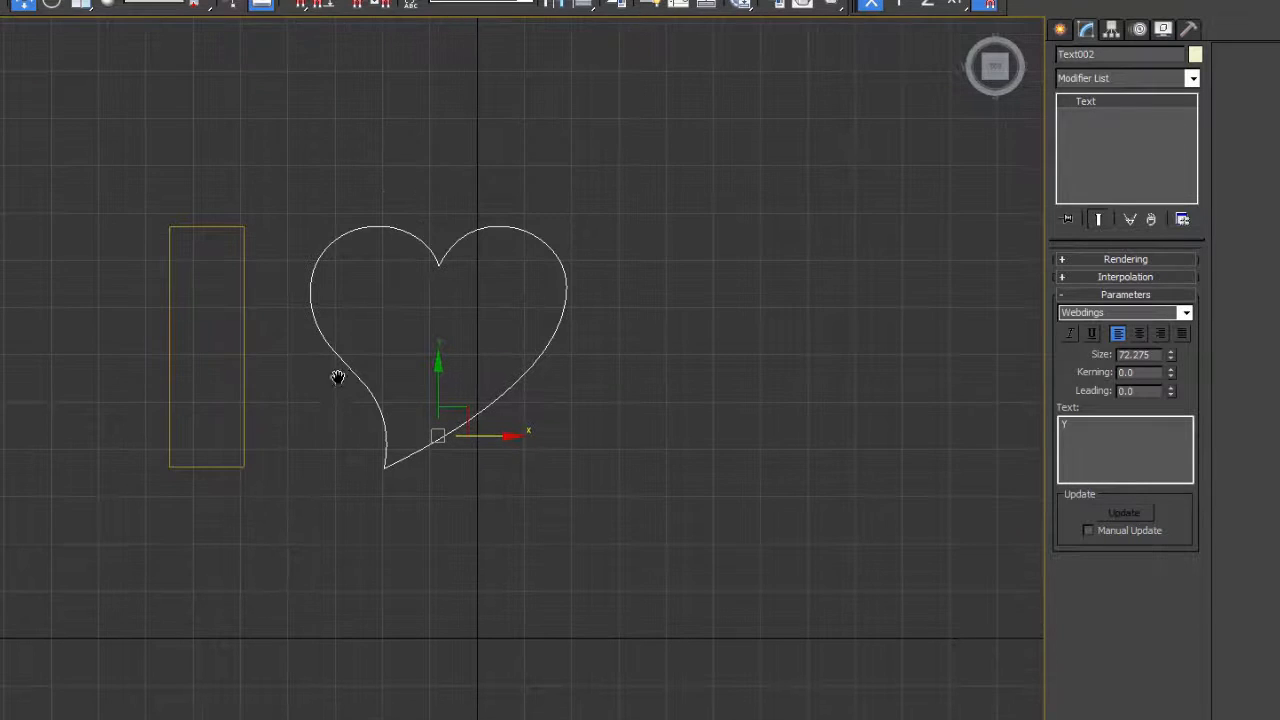
pyautogui.moveTo(317, 428); pyautogui.dragTo(406, 340, button='middle')
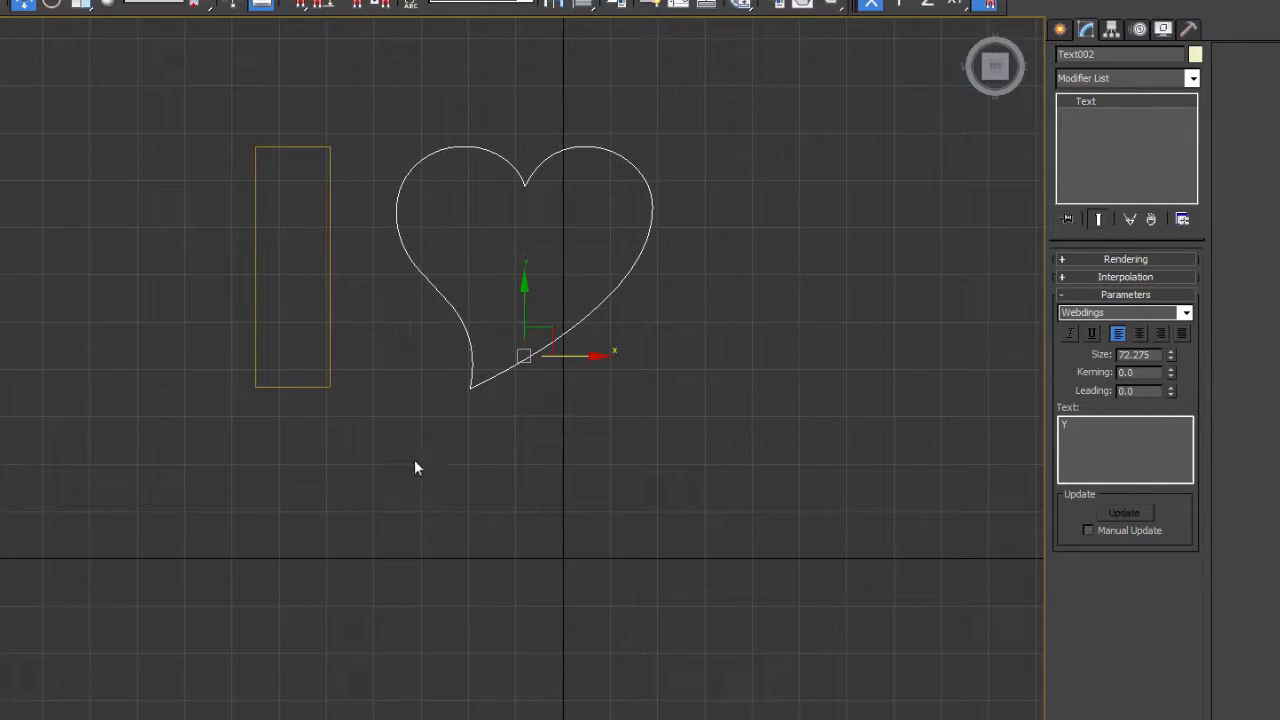
pyautogui.scroll(2, 409, 449)
pyautogui.scroll(-2, 409, 449)
pyautogui.scroll(3, 409, 449)
pyautogui.scroll(-2, 406, 447)
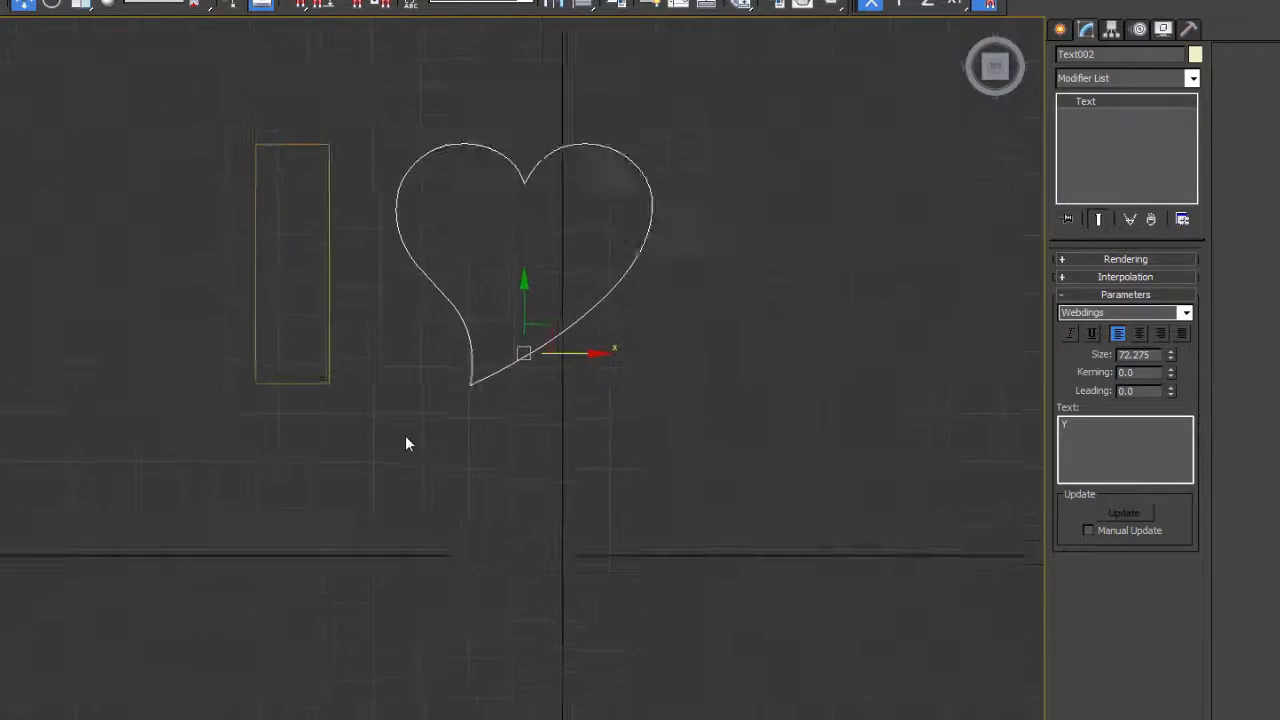
pyautogui.moveTo(397, 446); pyautogui.dragTo(386, 364, button='middle')
# Create a Text spline reading "3" in Arial Black, placed below the "I" in the Top viewport, and leave text creation.
pyautogui.click(395, 483)
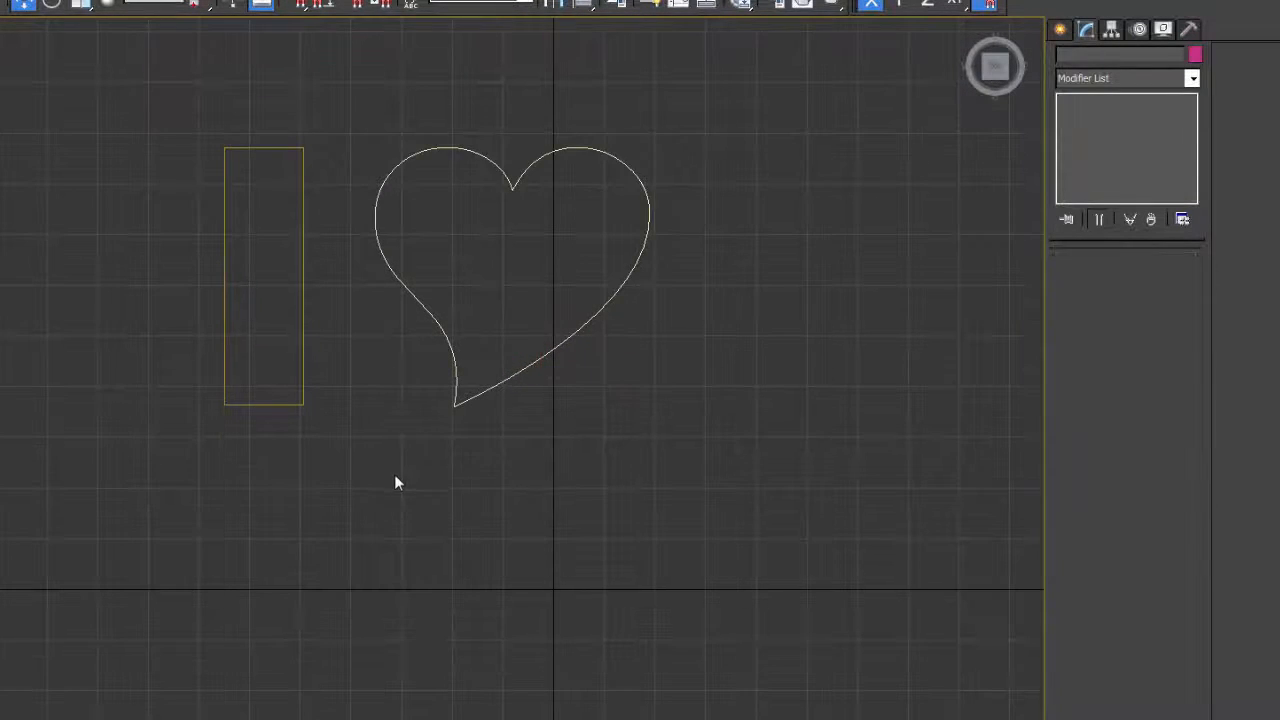
pyautogui.click(1064, 29)
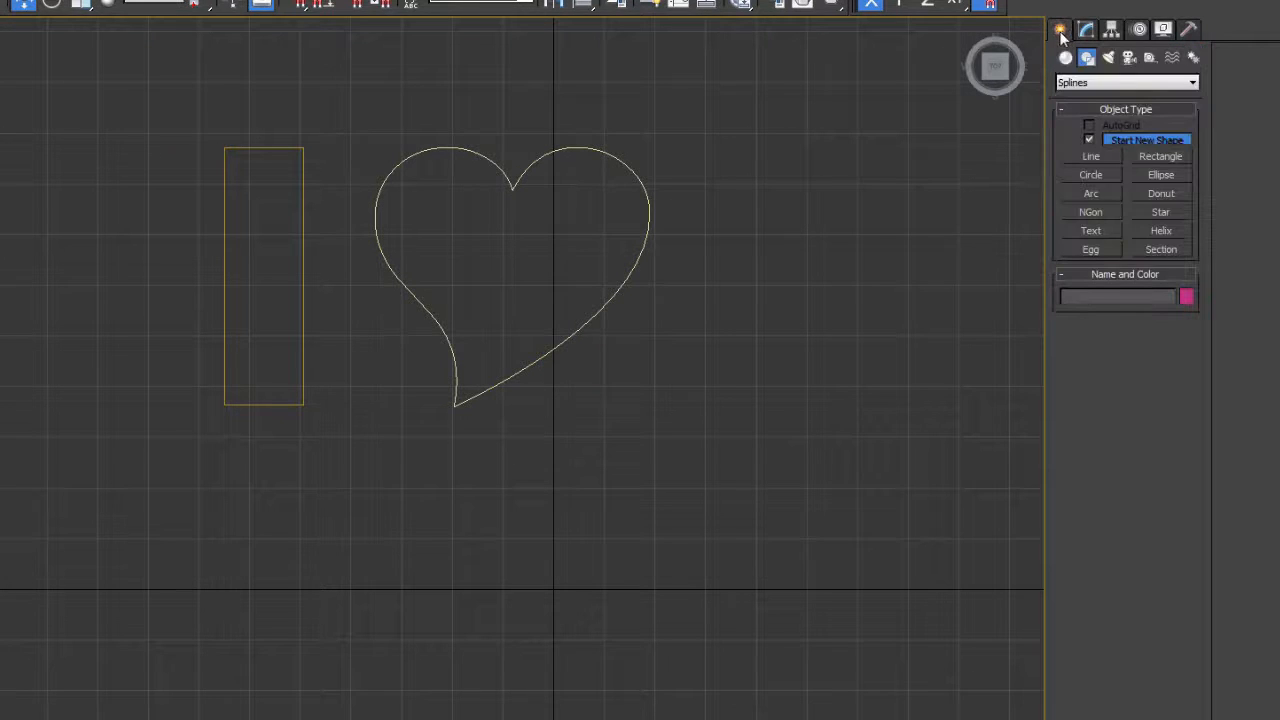
pyautogui.press('g')
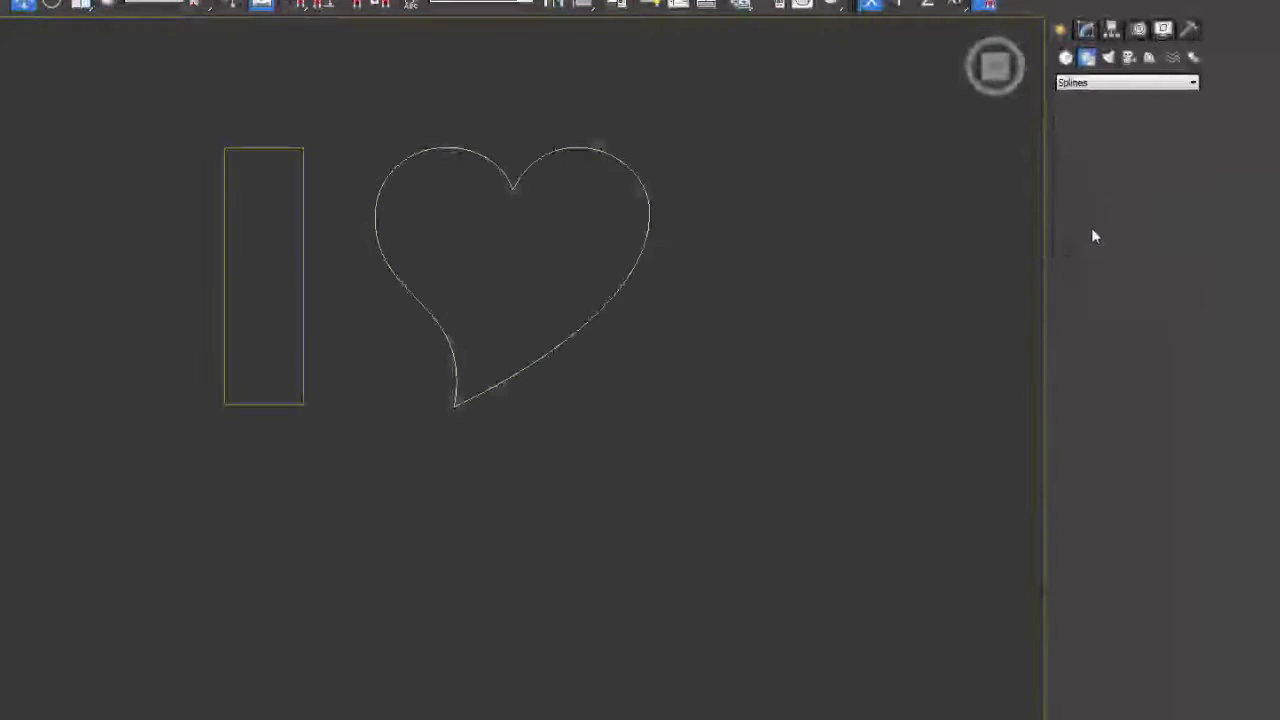
pyautogui.click(1091, 233)
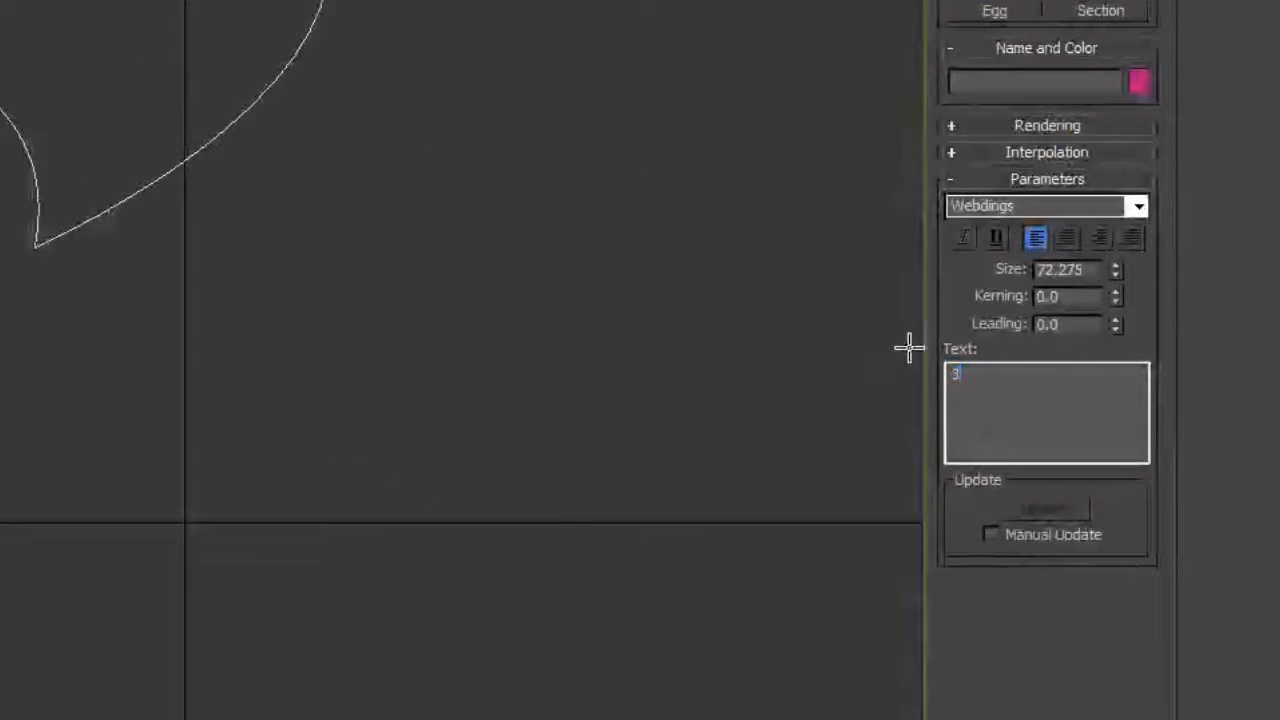
pyautogui.click(1138, 206)
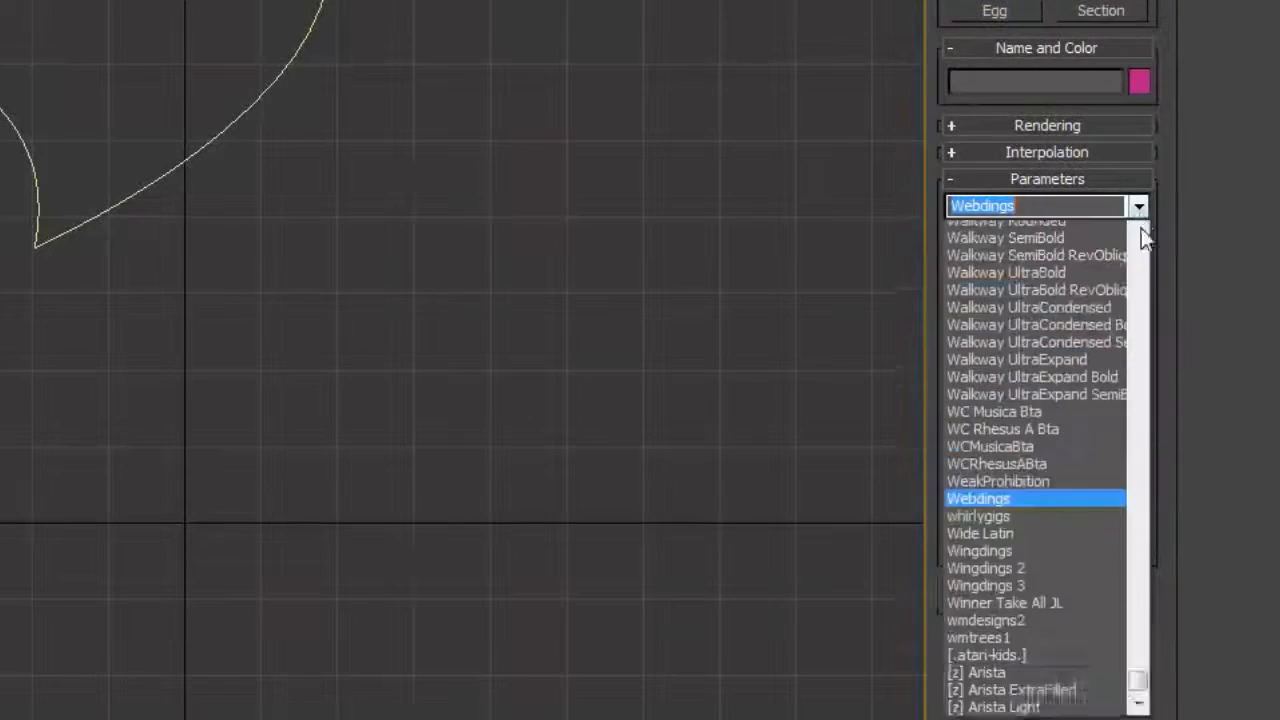
pyautogui.moveTo(1138, 708); pyautogui.dragTo(1153, 249)
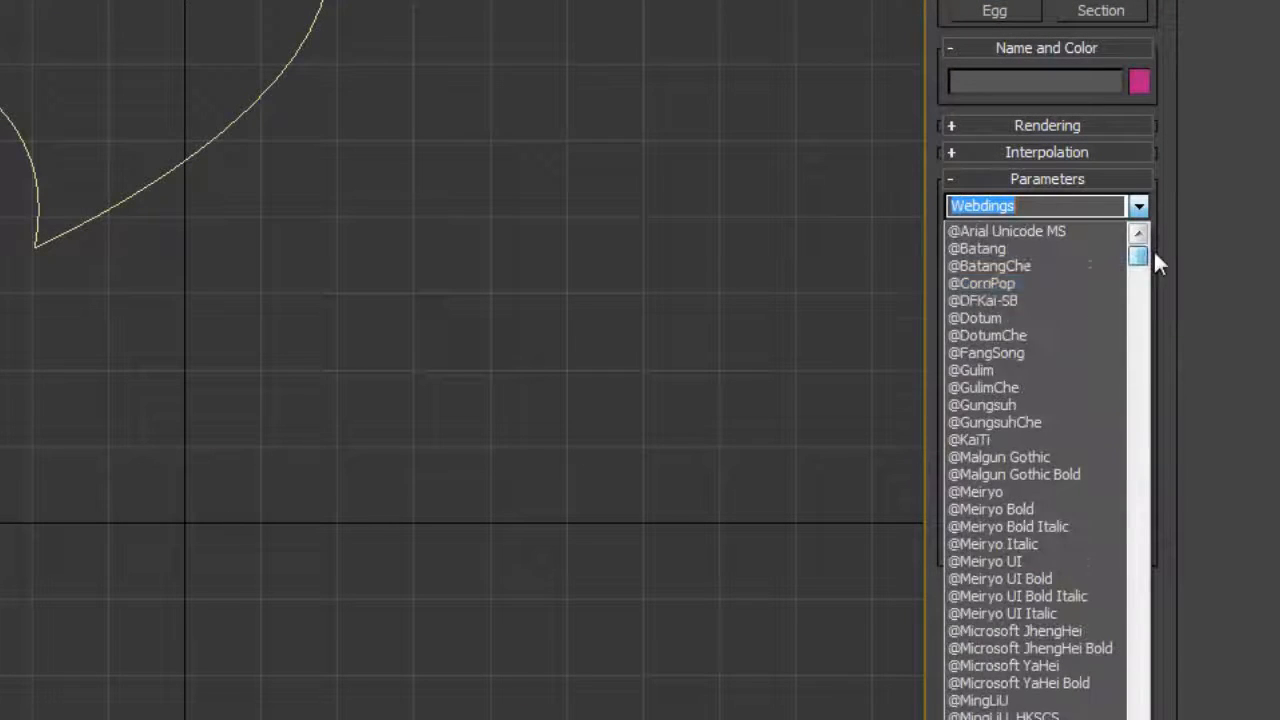
pyautogui.scroll(-10, 1000, 490)
pyautogui.scroll(-8, 1030, 493)
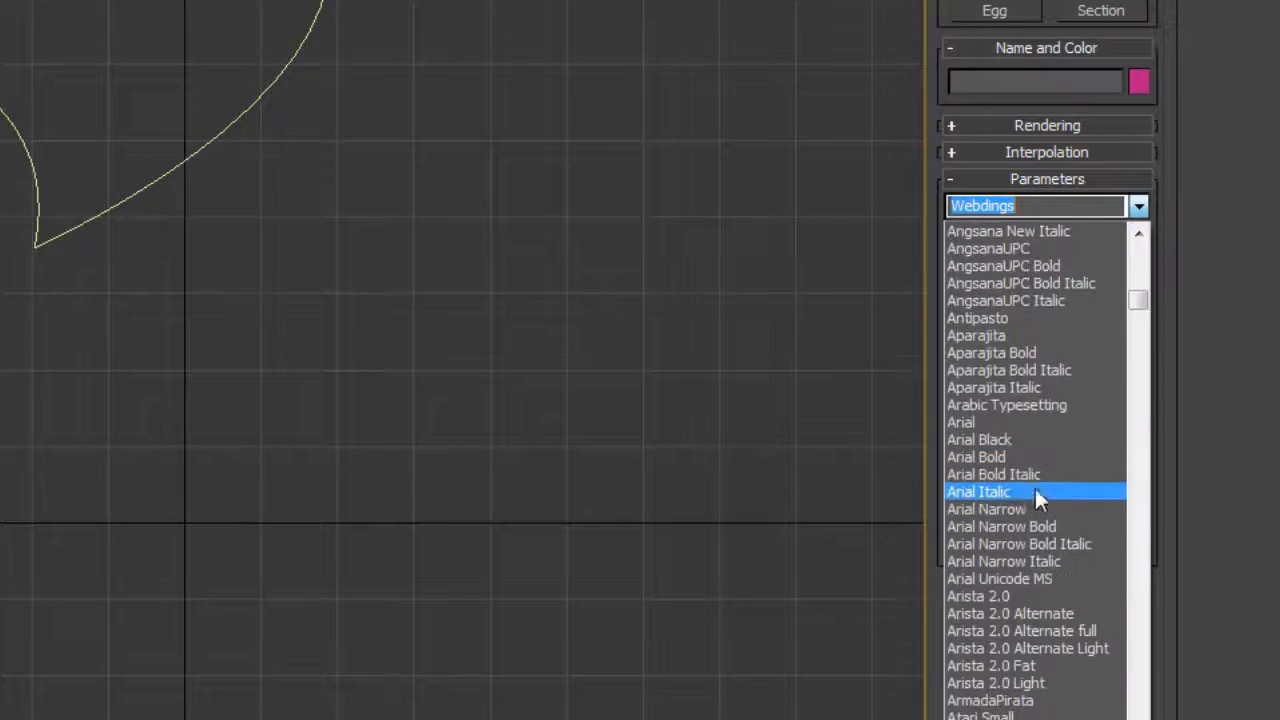
pyautogui.click(983, 440)
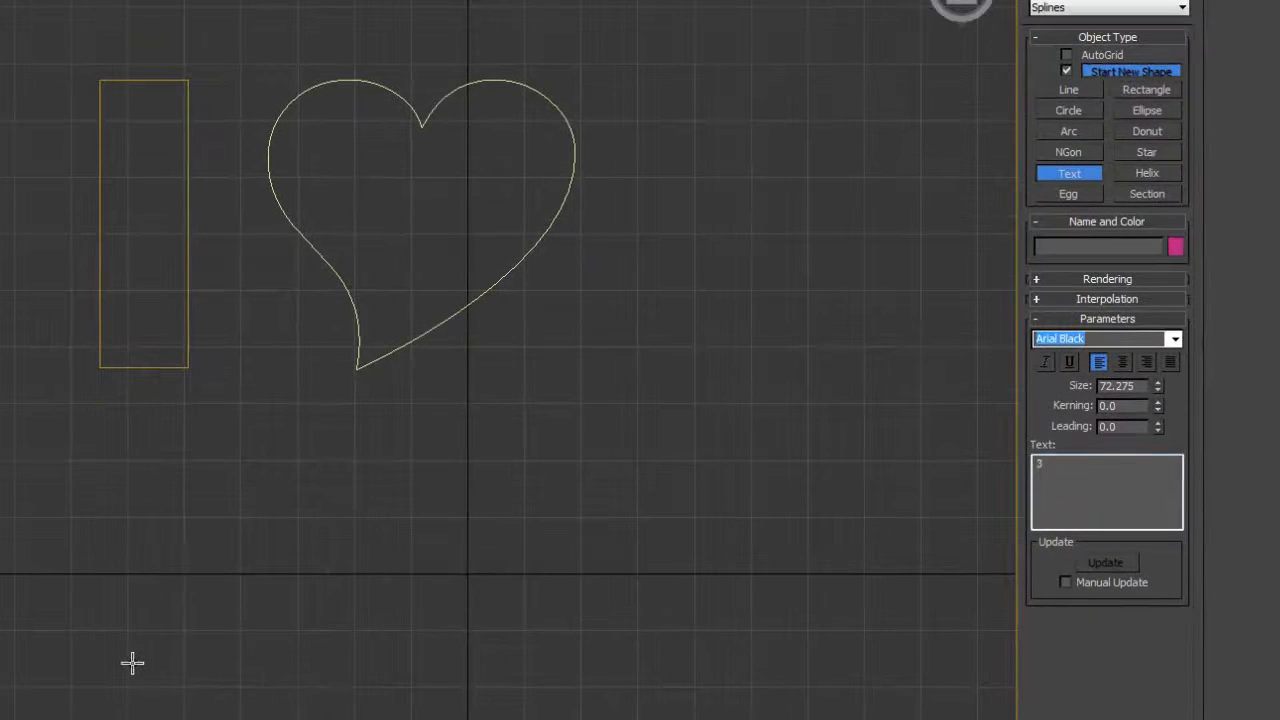
pyautogui.click(136, 660)
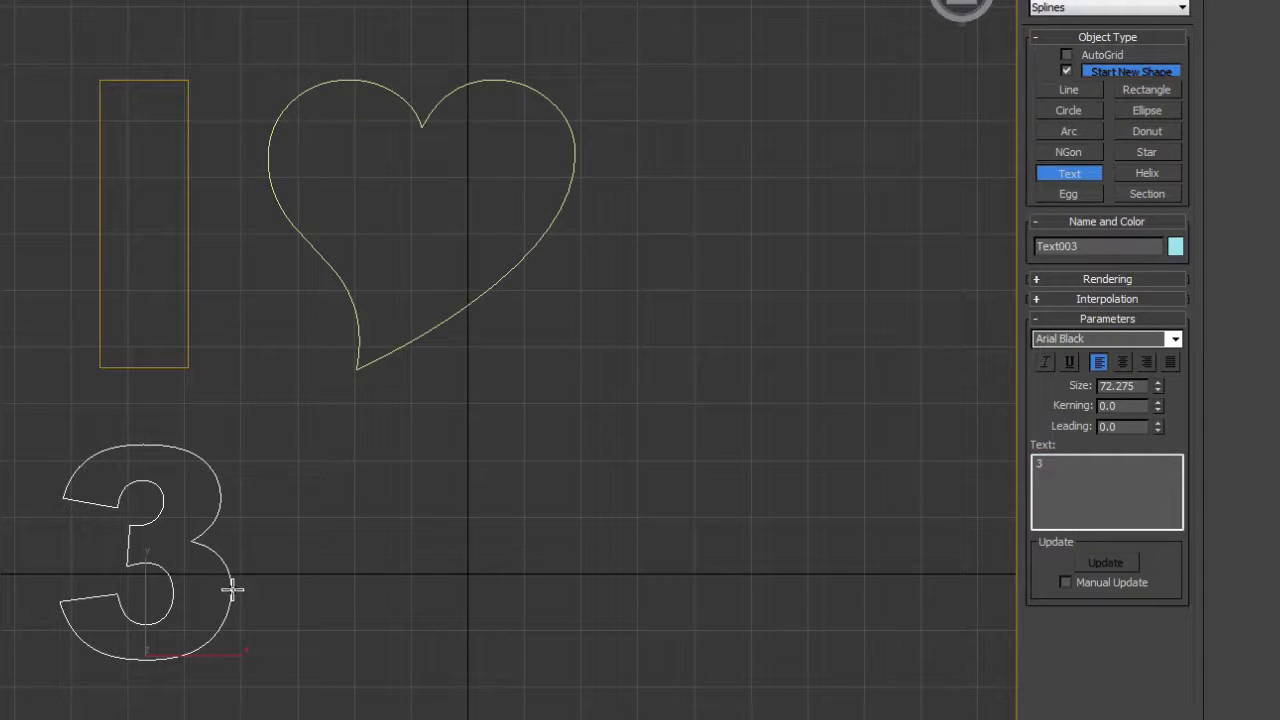
pyautogui.rightClick(556, 447)
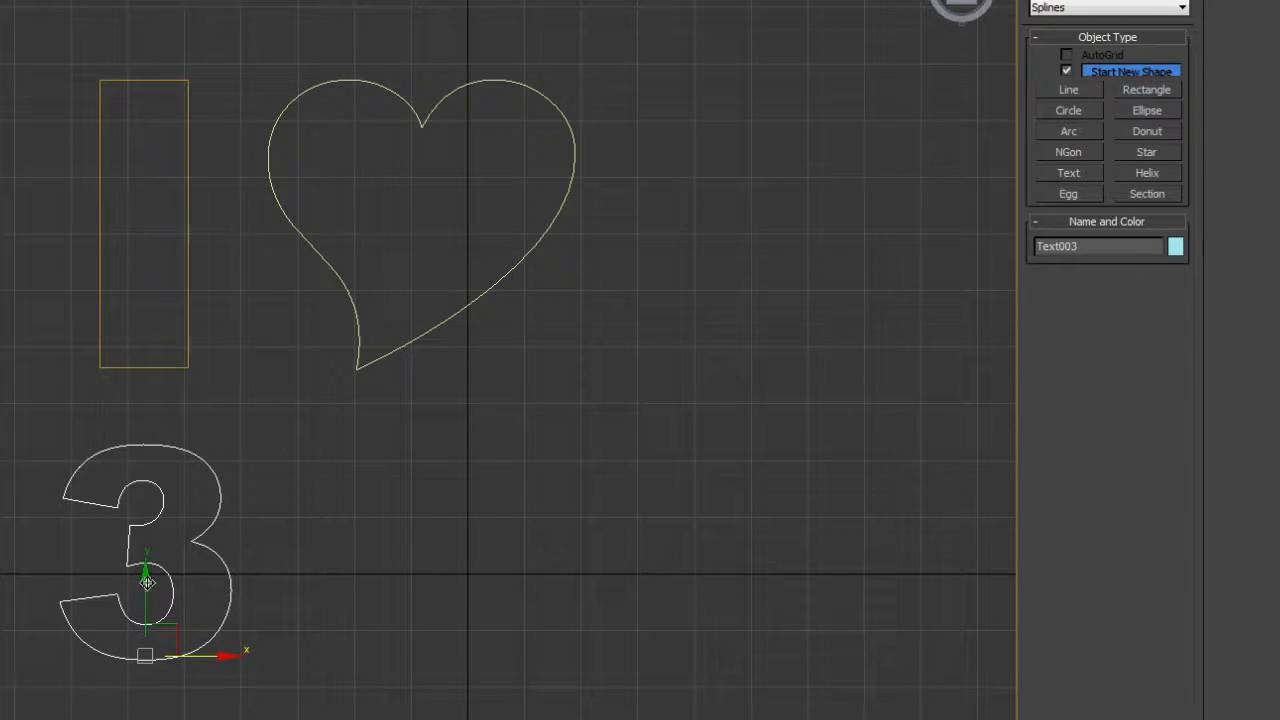
# Move the "3" up along the Y axis over the "I" to compare their heights, and undo the move.
pyautogui.moveTo(147, 583); pyautogui.dragTo(169, 290)
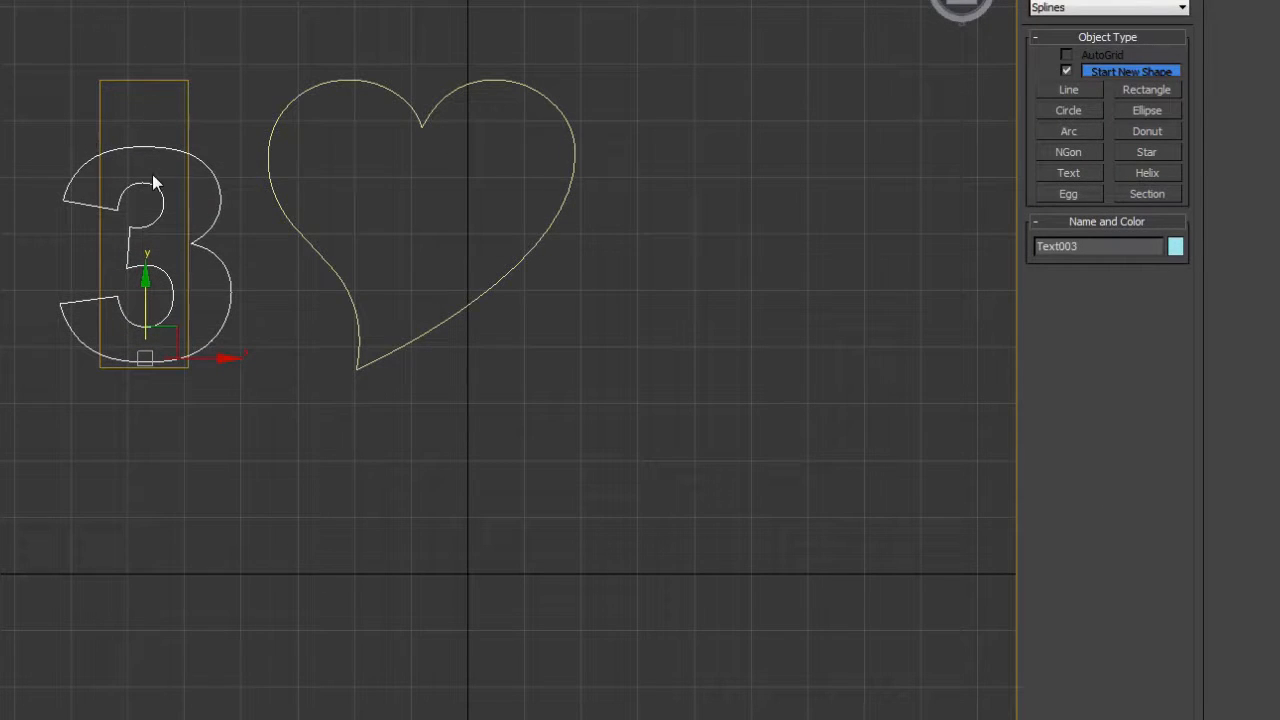
pyautogui.hotkey('ctrl', 'z')
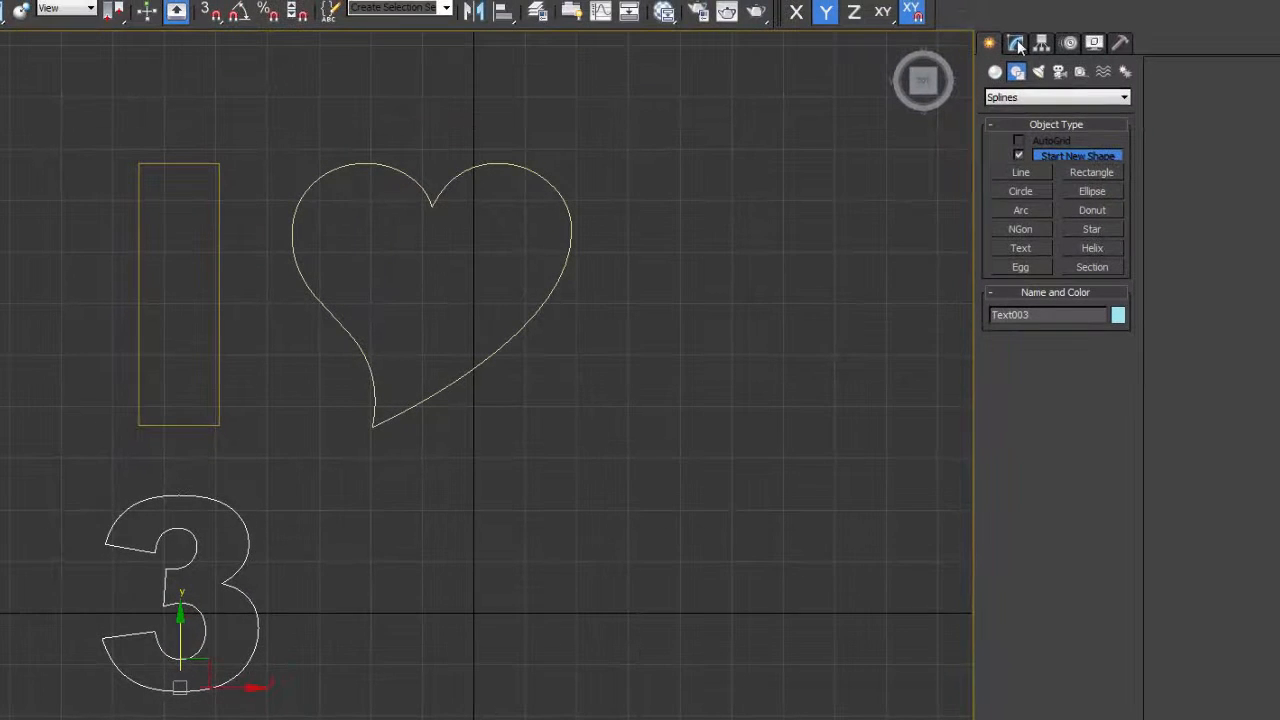
# Set the text size of the "3" to 100 and deselect it.
pyautogui.click(1016, 43)
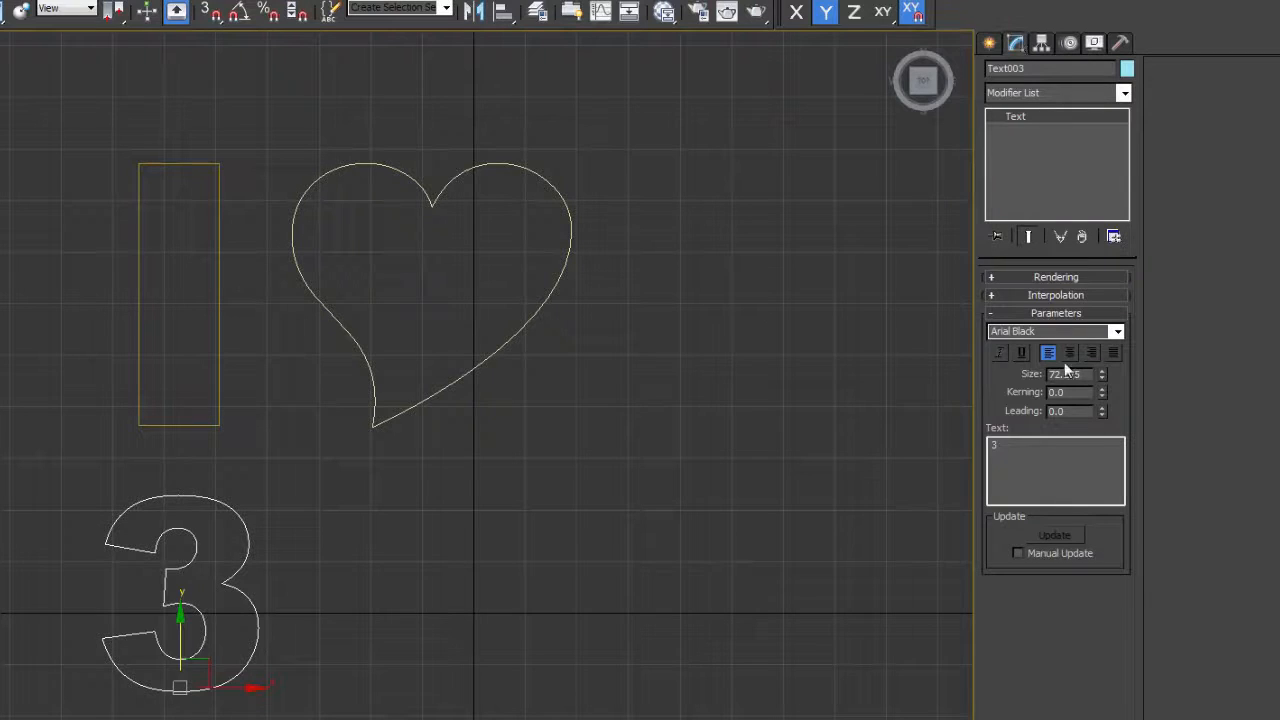
pyautogui.write('100')
pyautogui.press('Return')
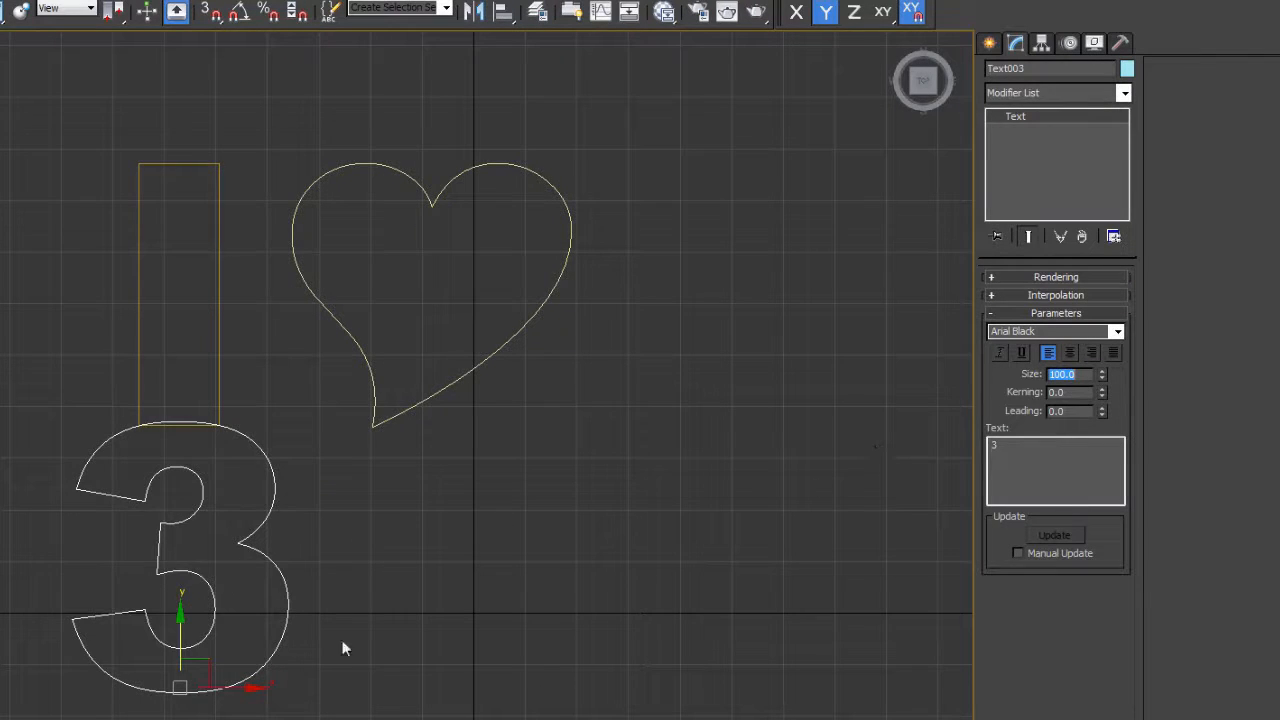
pyautogui.click(278, 365)
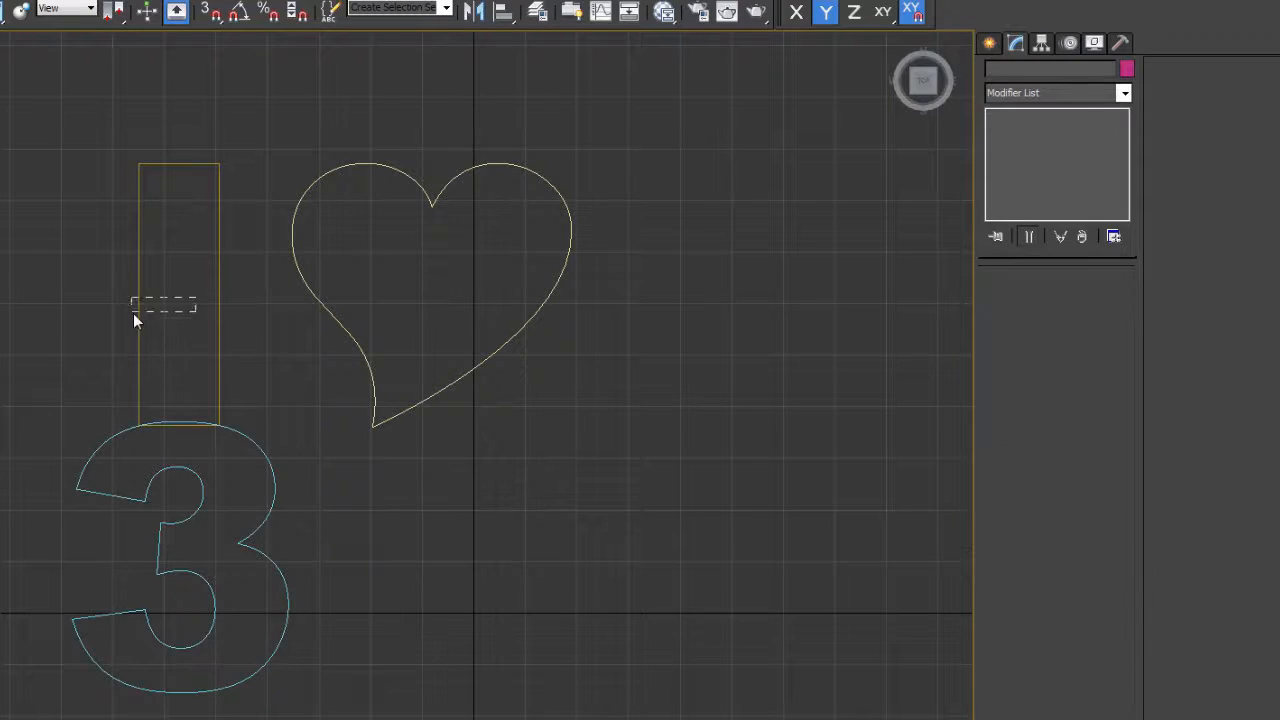
# Check the text size of the "I", and move the "3" down along the Y axis to leave a gap beneath the "I".
pyautogui.moveTo(133, 313); pyautogui.dragTo(134, 314)
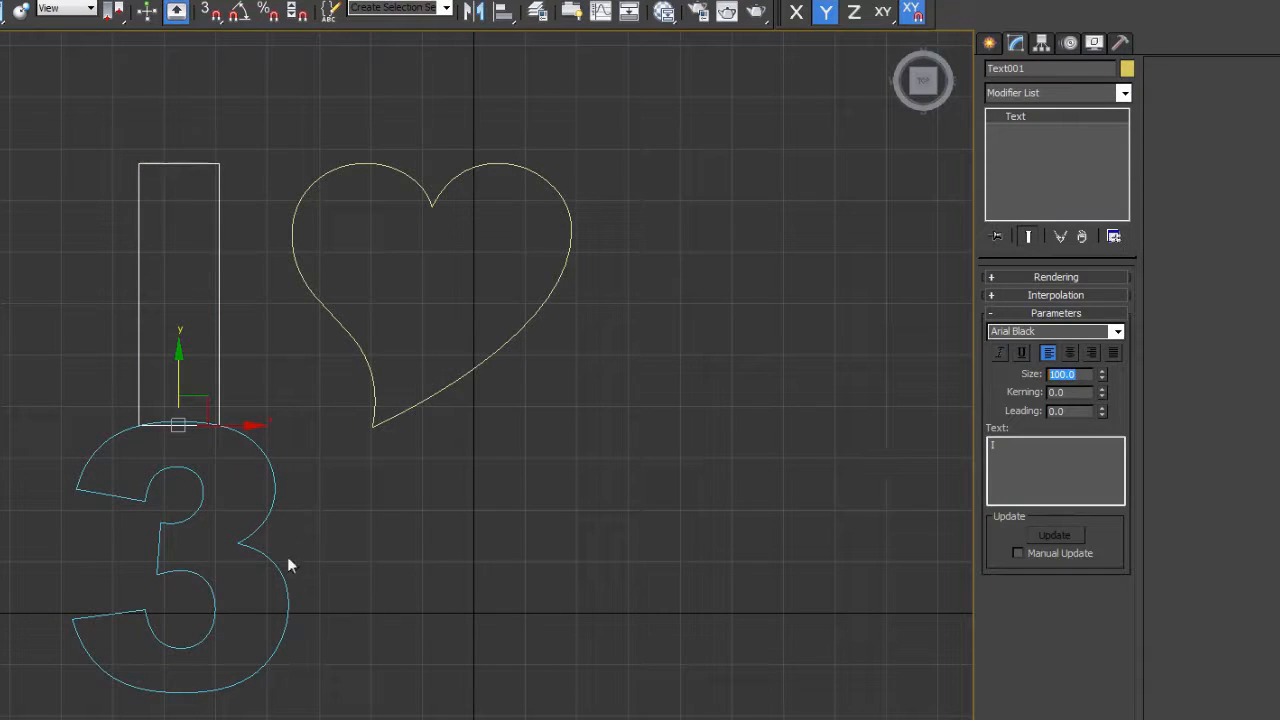
pyautogui.click(323, 540)
pyautogui.moveTo(314, 524); pyautogui.dragTo(224, 608)
pyautogui.moveTo(267, 580); pyautogui.dragTo(273, 532, button='middle')
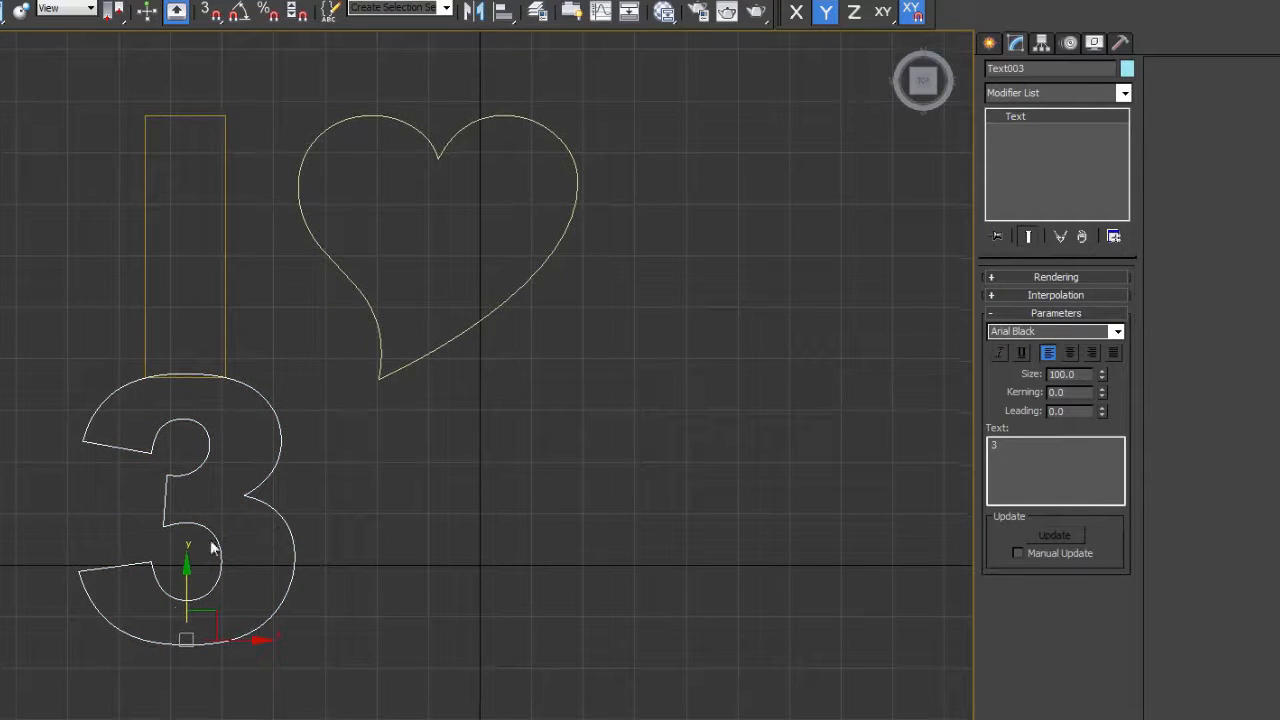
pyautogui.moveTo(186, 581); pyautogui.dragTo(187, 663)
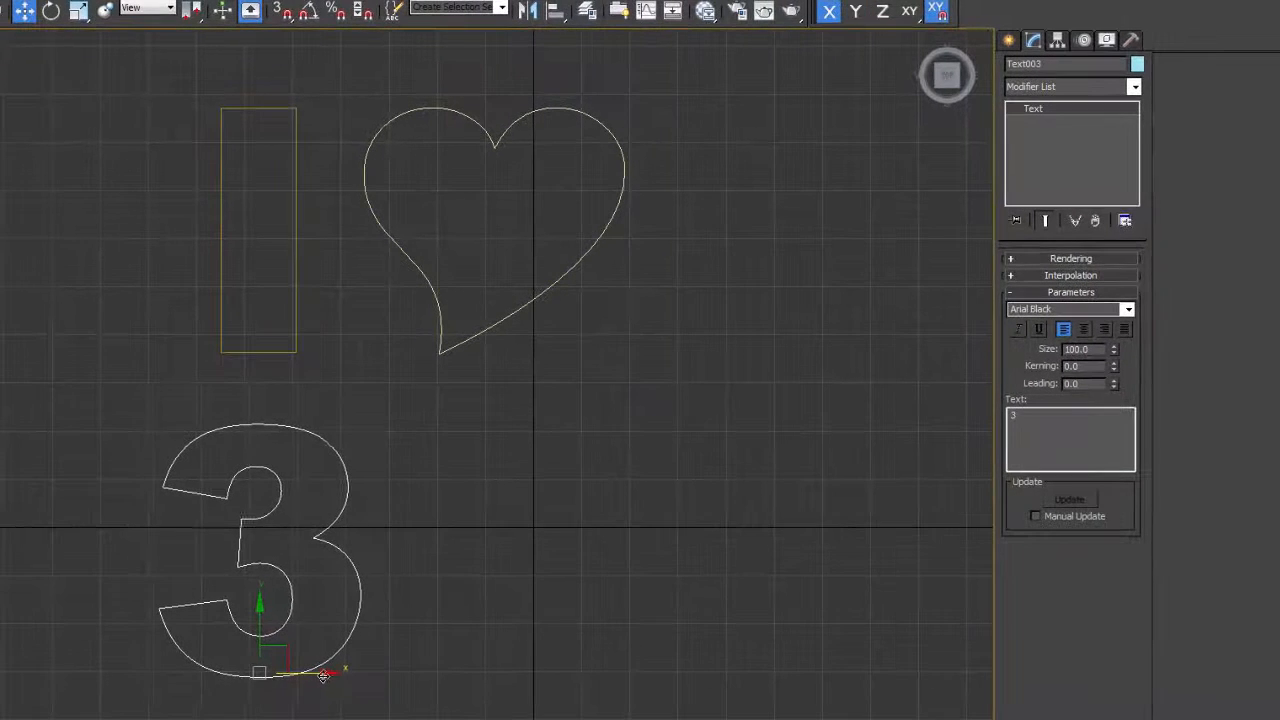
# Nudge the "3" slightly along the X and Y axes to adjust its position beneath the "I".
pyautogui.click(254, 607)
pyautogui.click(240, 675)
pyautogui.moveTo(255, 613); pyautogui.dragTo(255, 620)
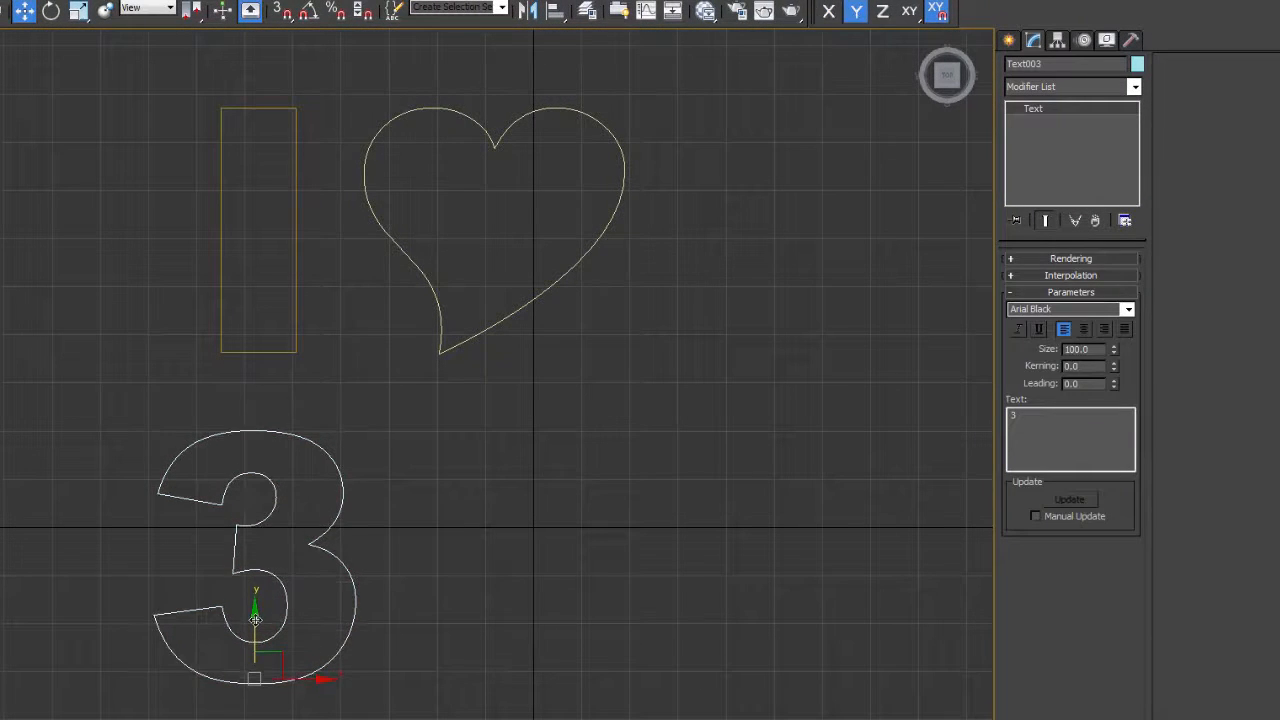
pyautogui.click(425, 560)
pyautogui.moveTo(424, 562); pyautogui.dragTo(436, 536, button='middle')
pyautogui.click(257, 632)
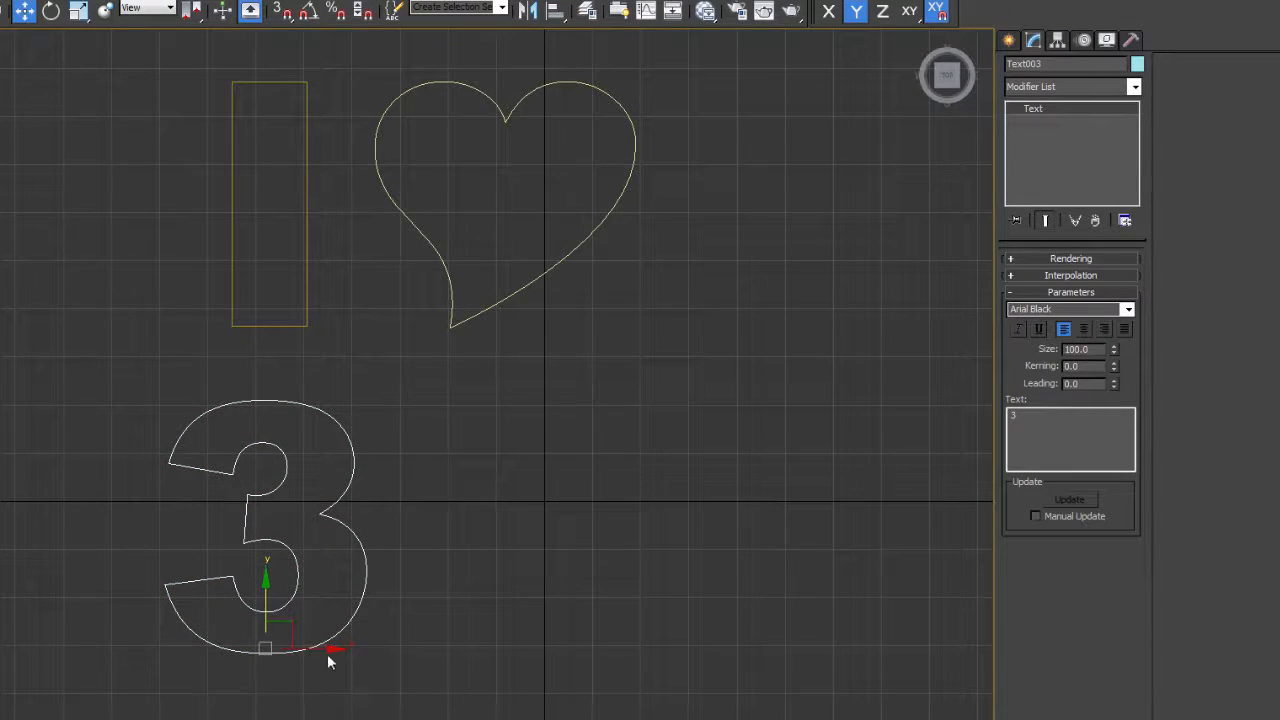
# Try moving the "3" freely in the XY plane, up against the "I", and return it to its place below.
pyautogui.moveTo(287, 630); pyautogui.dragTo(335, 554)
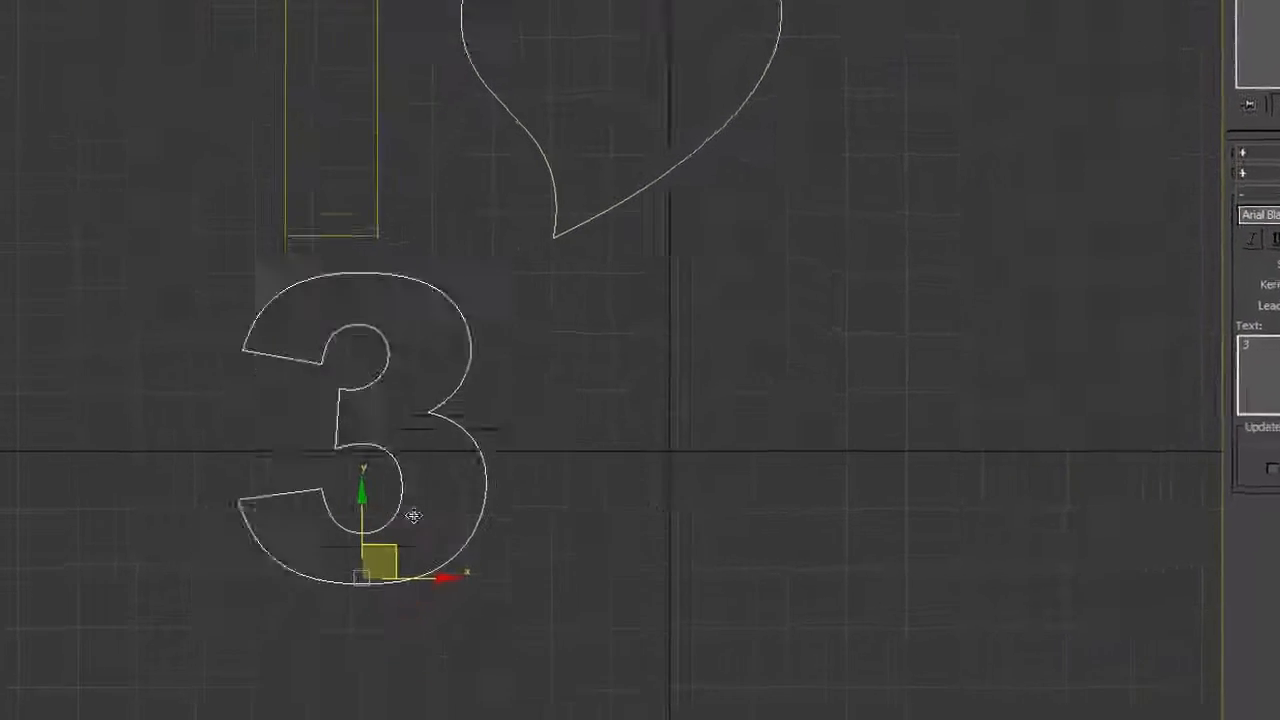
pyautogui.moveTo(414, 515); pyautogui.dragTo(459, 618)
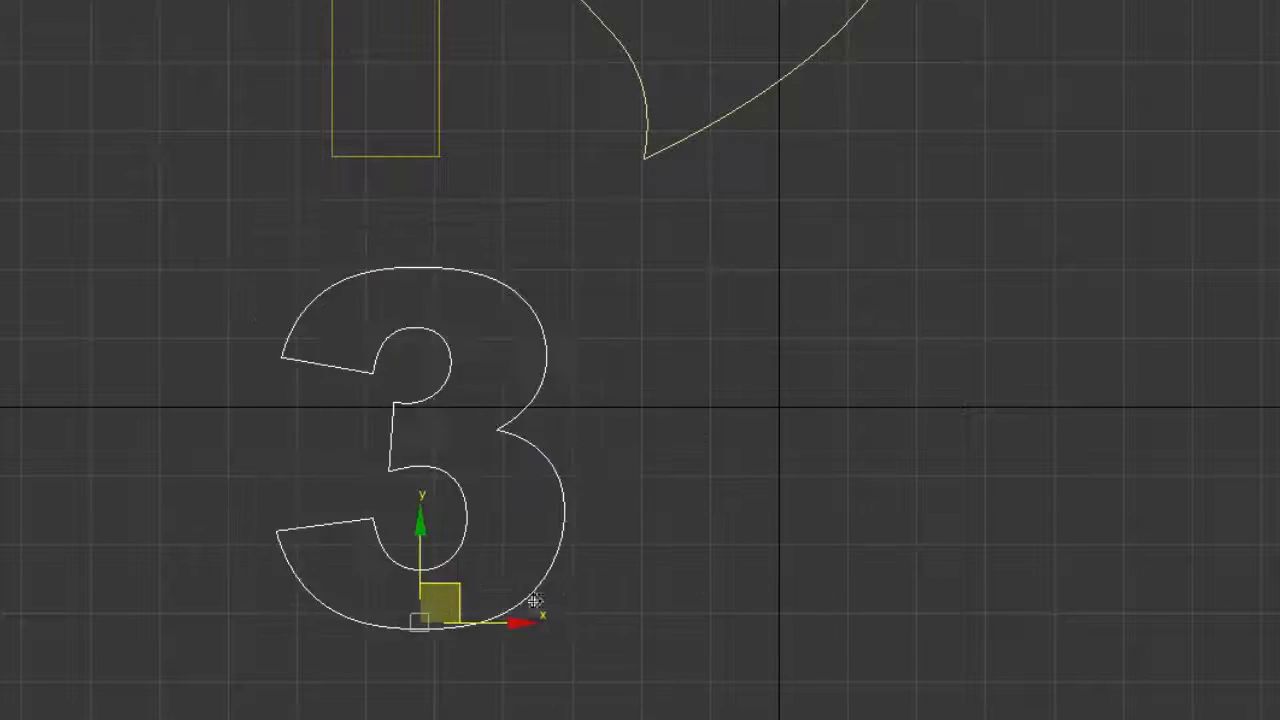
pyautogui.moveTo(535, 600); pyautogui.dragTo(493, 389)
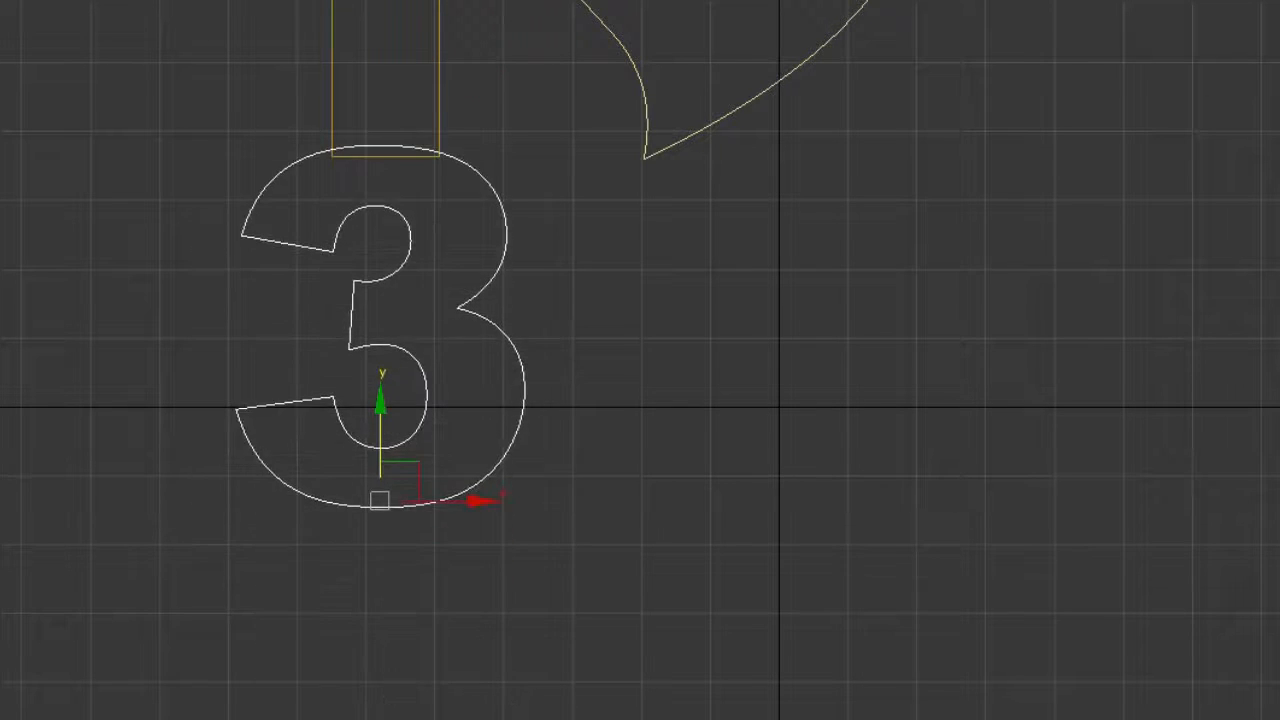
pyautogui.moveTo(493, 497); pyautogui.dragTo(463, 592)
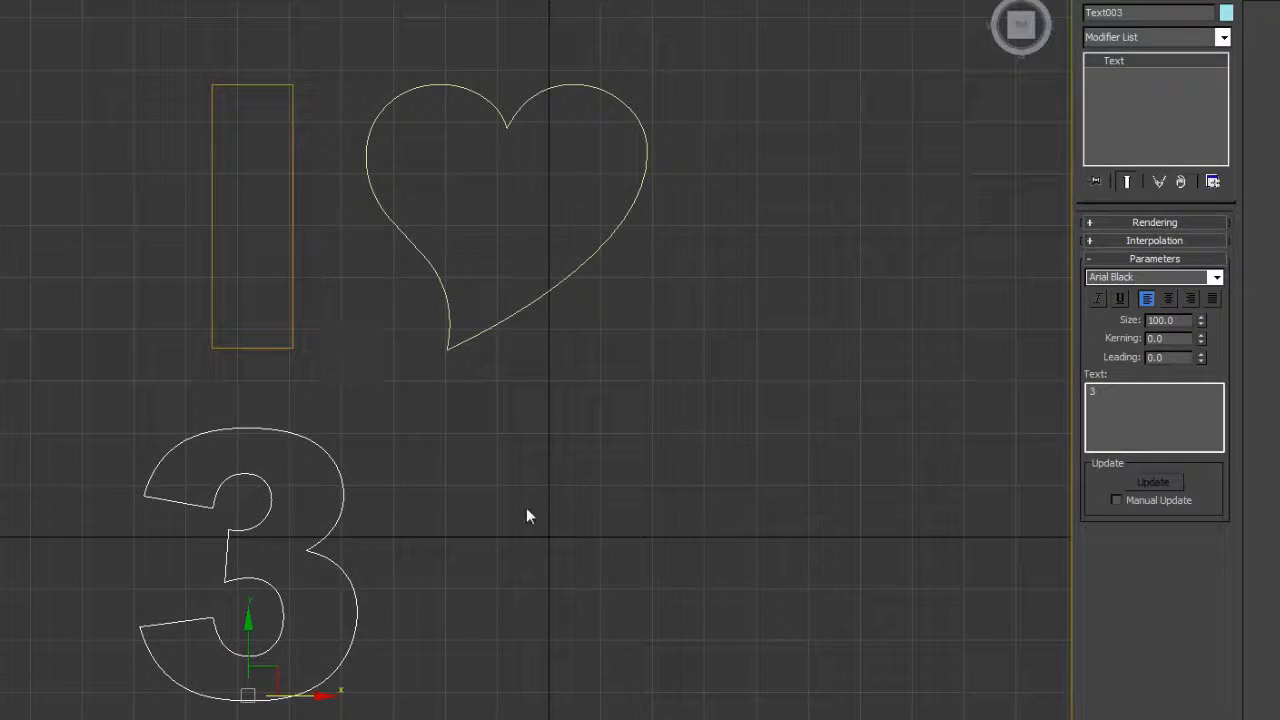
# Create a Text spline reading "D" in Arial Black at size 100 beside the "3", and leave text creation.
pyautogui.moveTo(526, 508); pyautogui.dragTo(525, 480, button='middle')
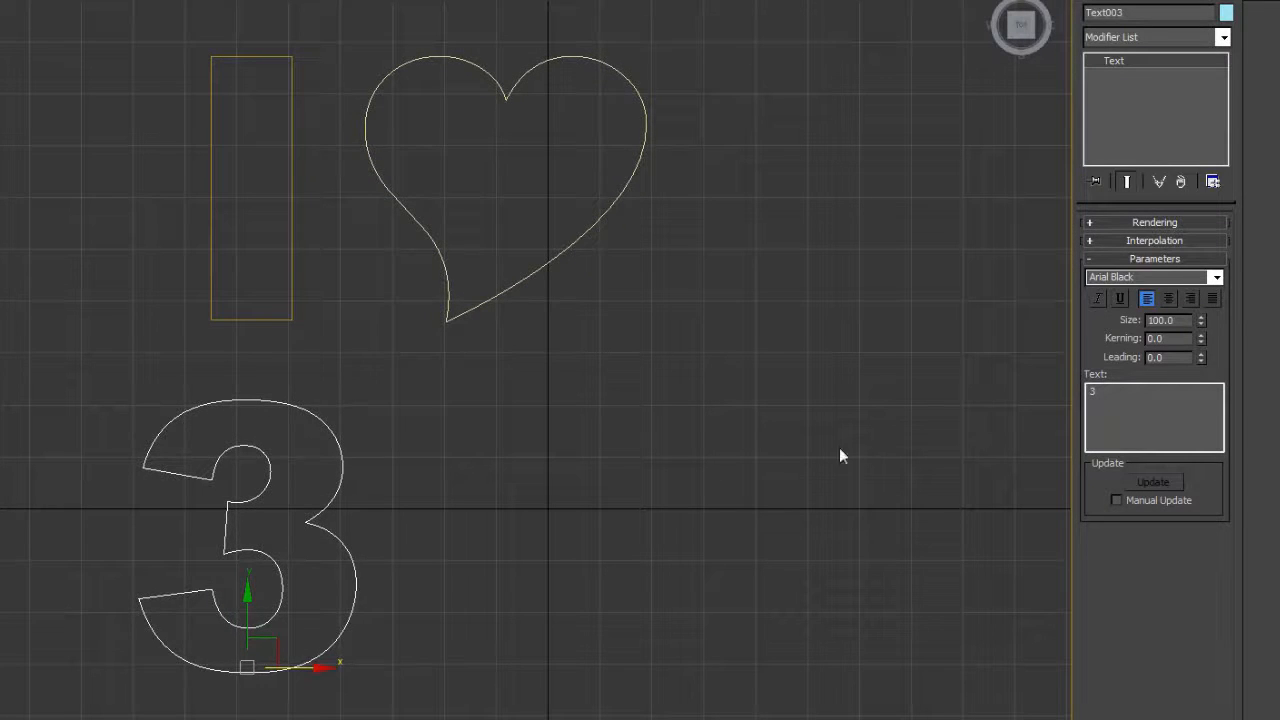
pyautogui.click(1093, 2)
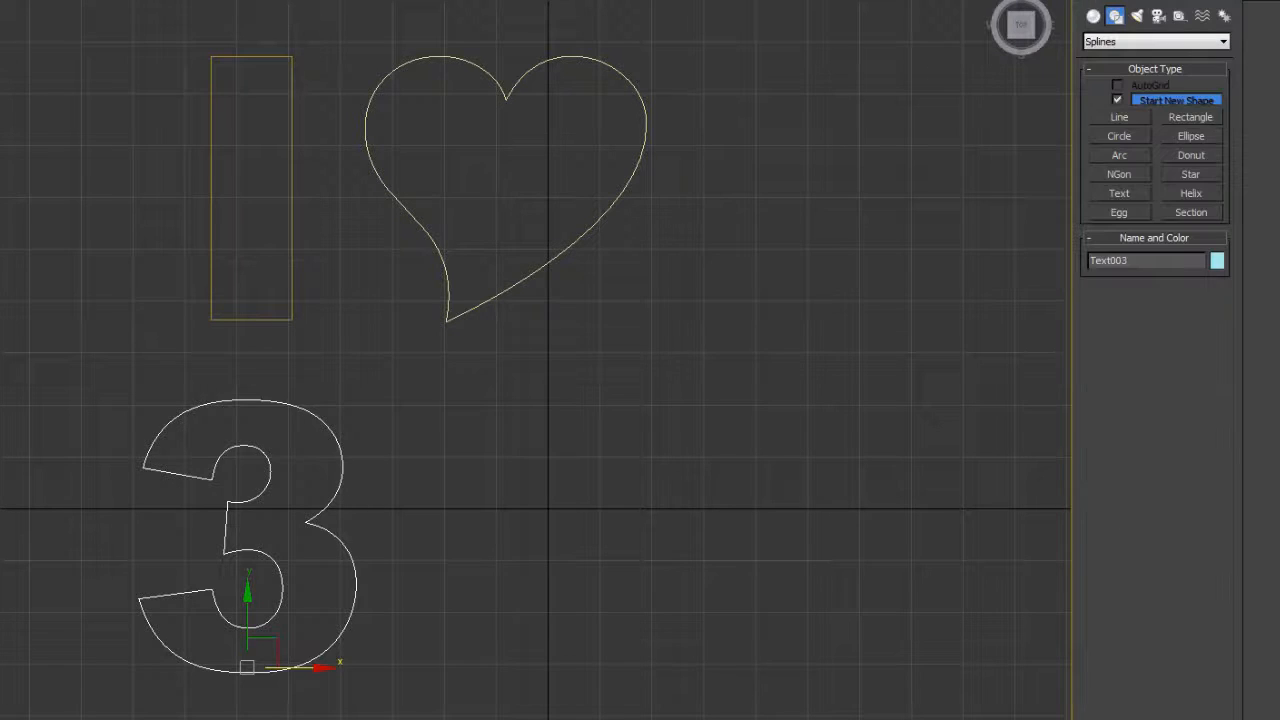
pyautogui.click(1124, 195)
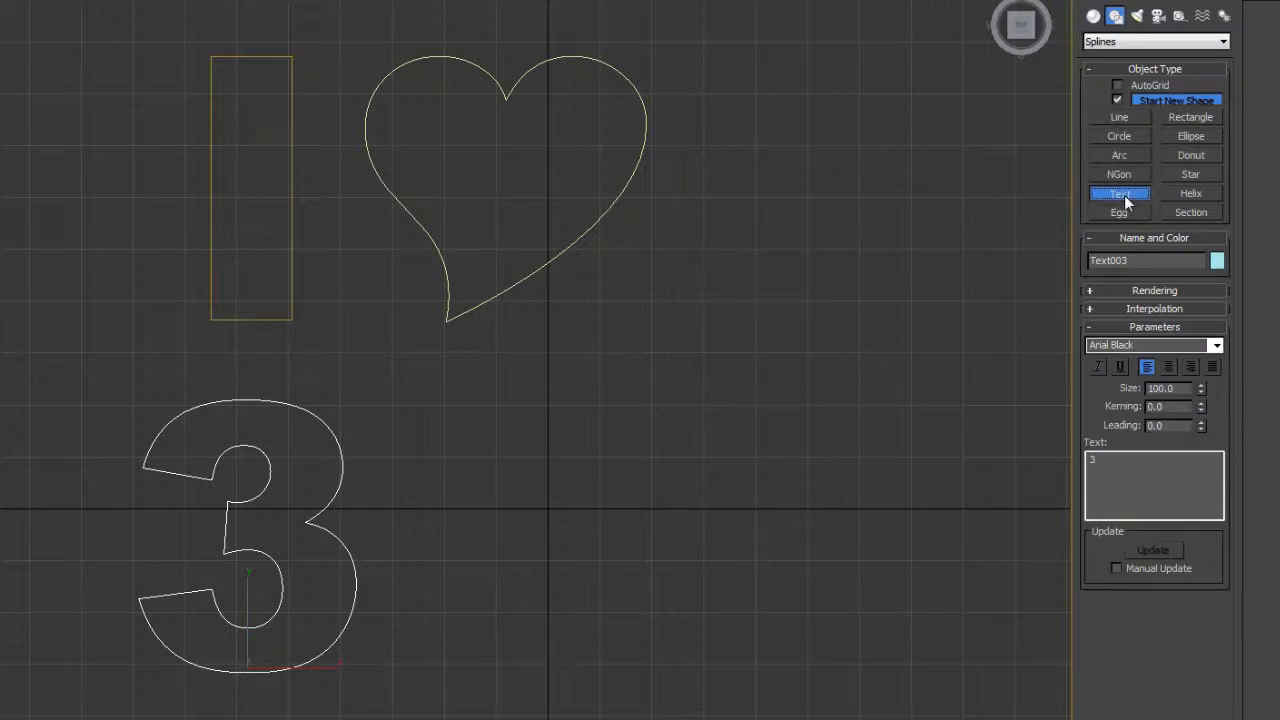
pyautogui.press('BackSpace')
pyautogui.write('D')
pyautogui.click(487, 672)
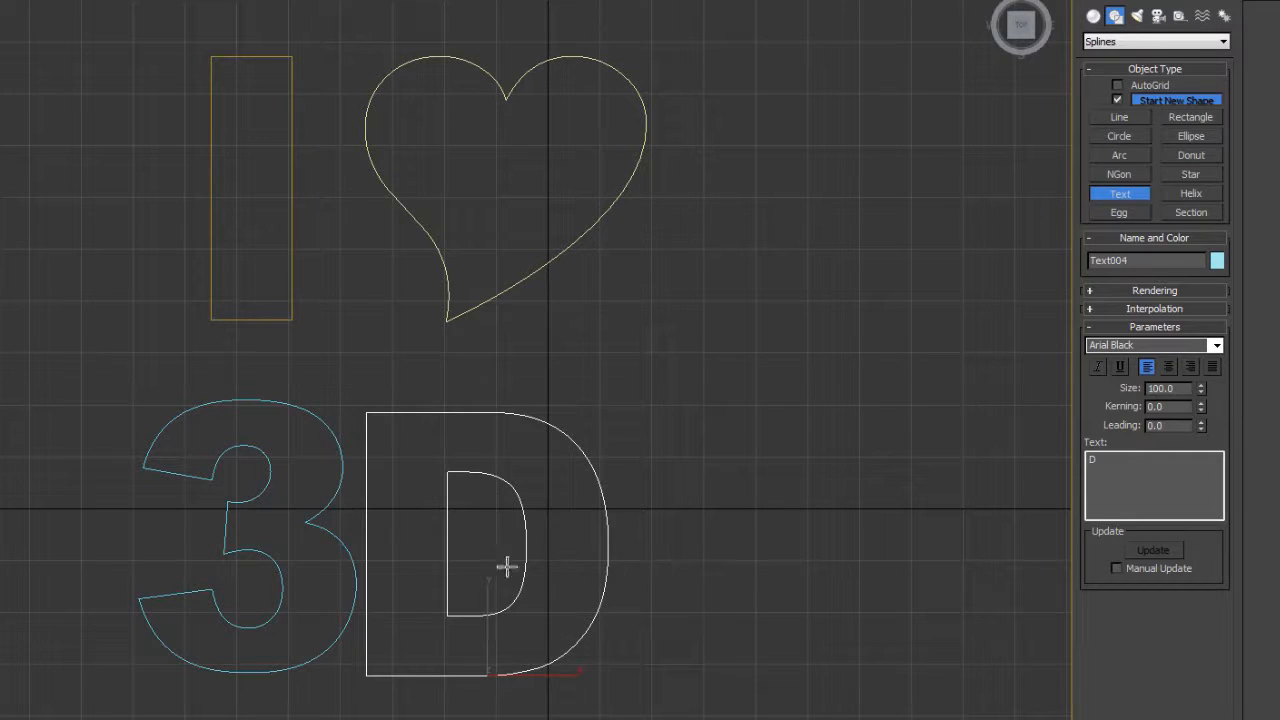
pyautogui.rightClick(627, 496)
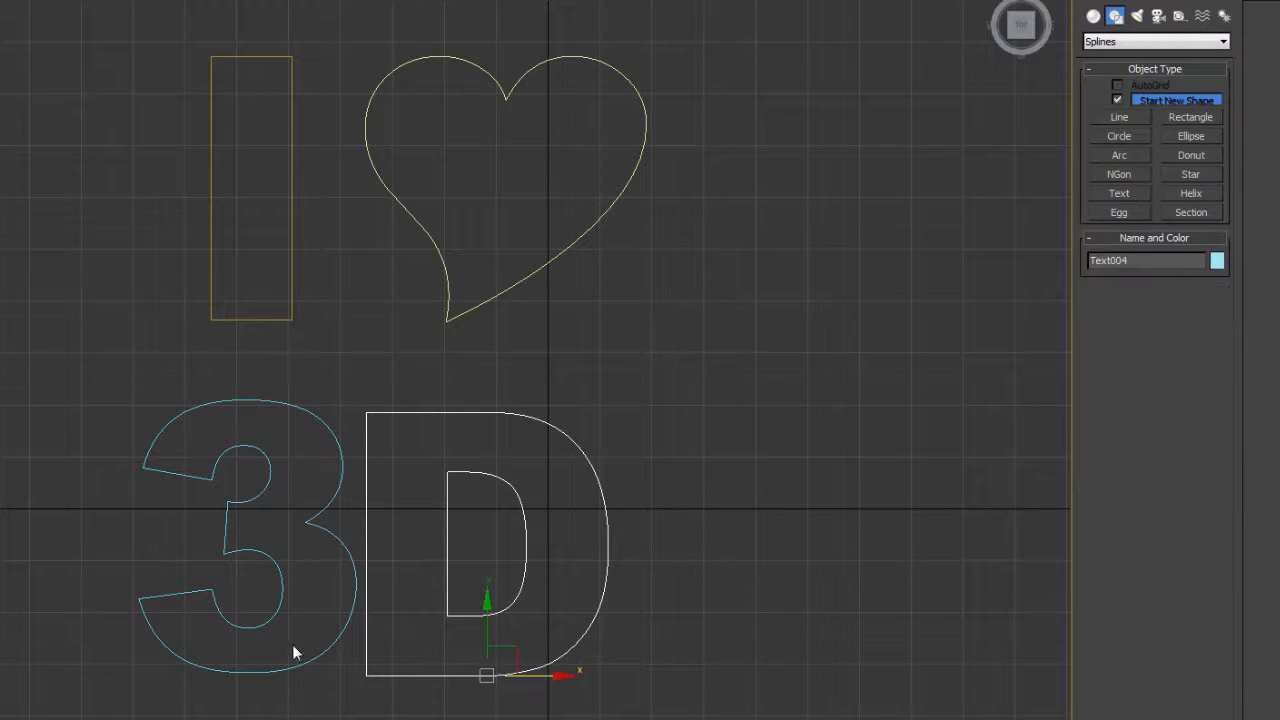
# Move the "D" down along the Y axis so it sits lower than the "3".
pyautogui.moveTo(363, 571); pyautogui.dragTo(398, 570, button='middle')
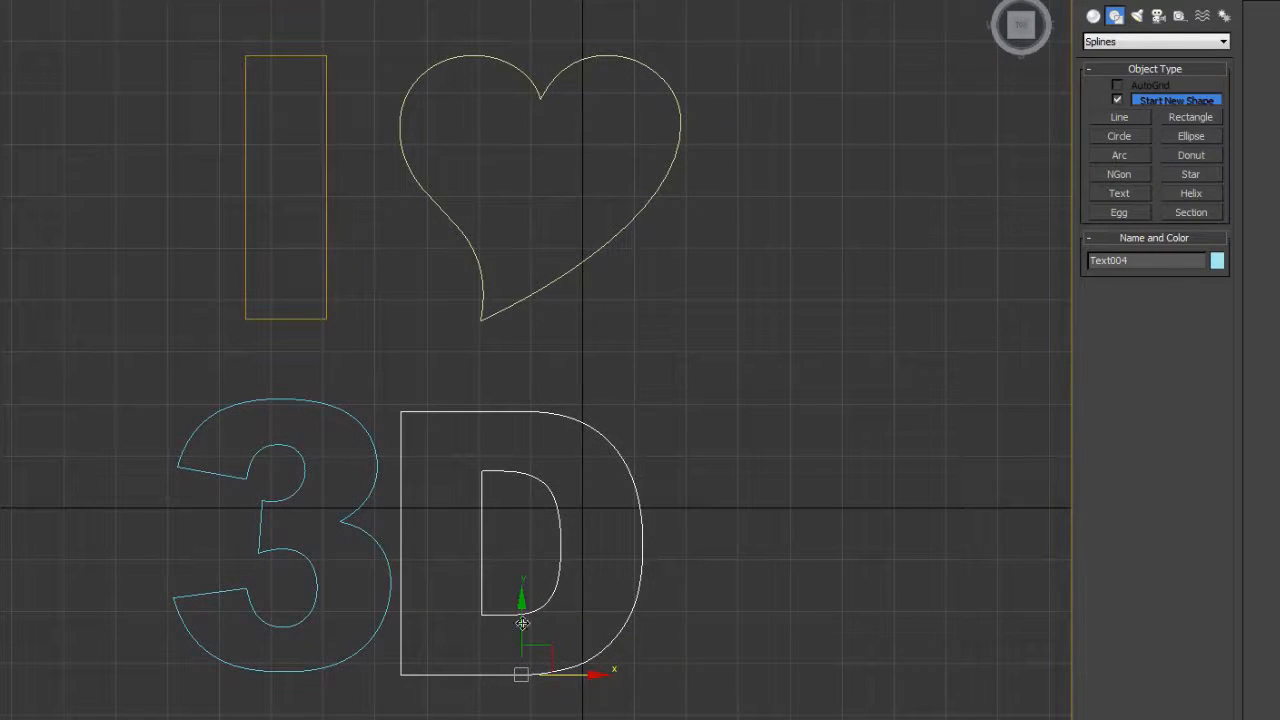
pyautogui.moveTo(522, 624); pyautogui.dragTo(522, 650)
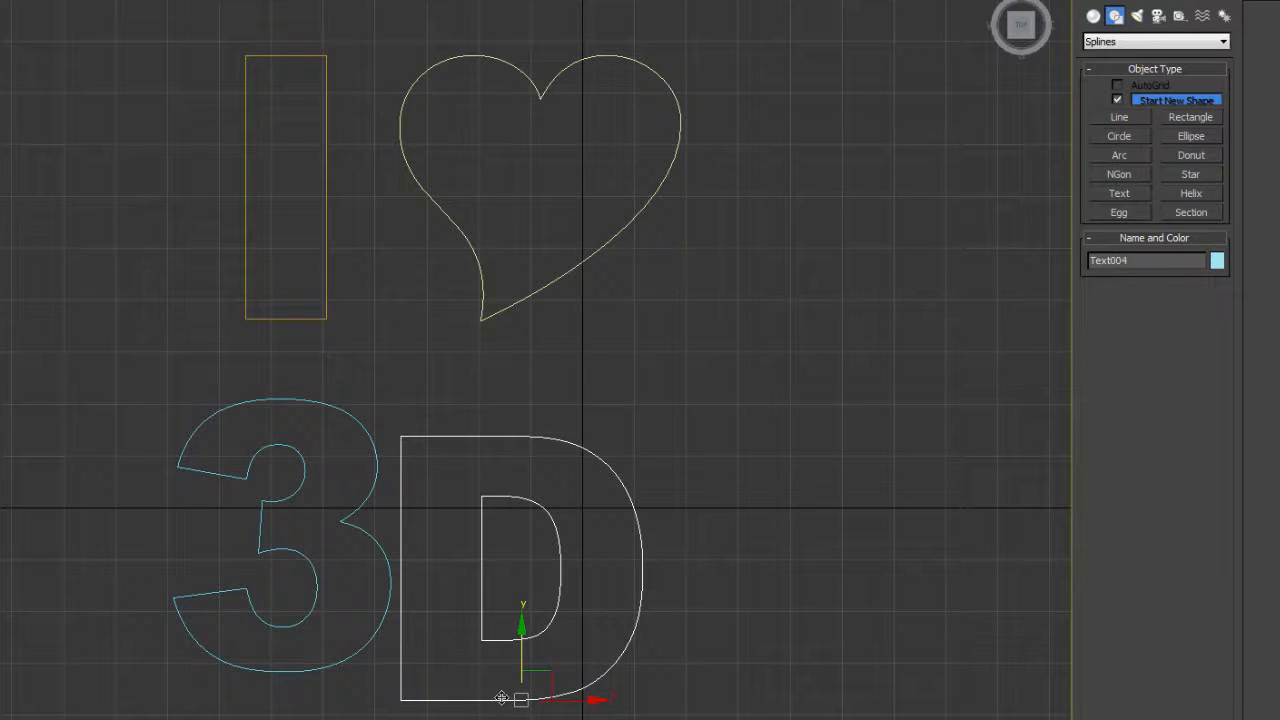
pyautogui.moveTo(444, 602); pyautogui.dragTo(419, 598, button='middle')
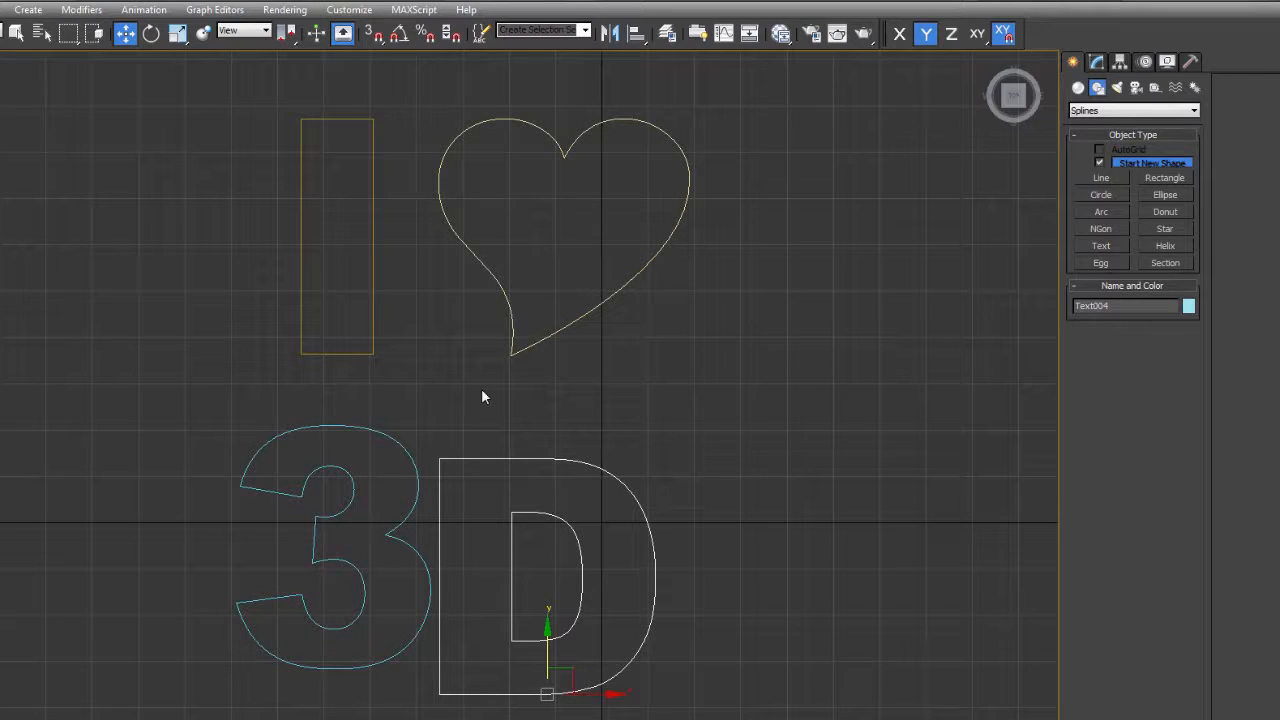
# Set the snap toggles so that only Vertex snapping is enabled, with axis constraints kept on.
pyautogui.keyDown('shift'); pyautogui.rightClick(594, 416); pyautogui.keyUp('shift')
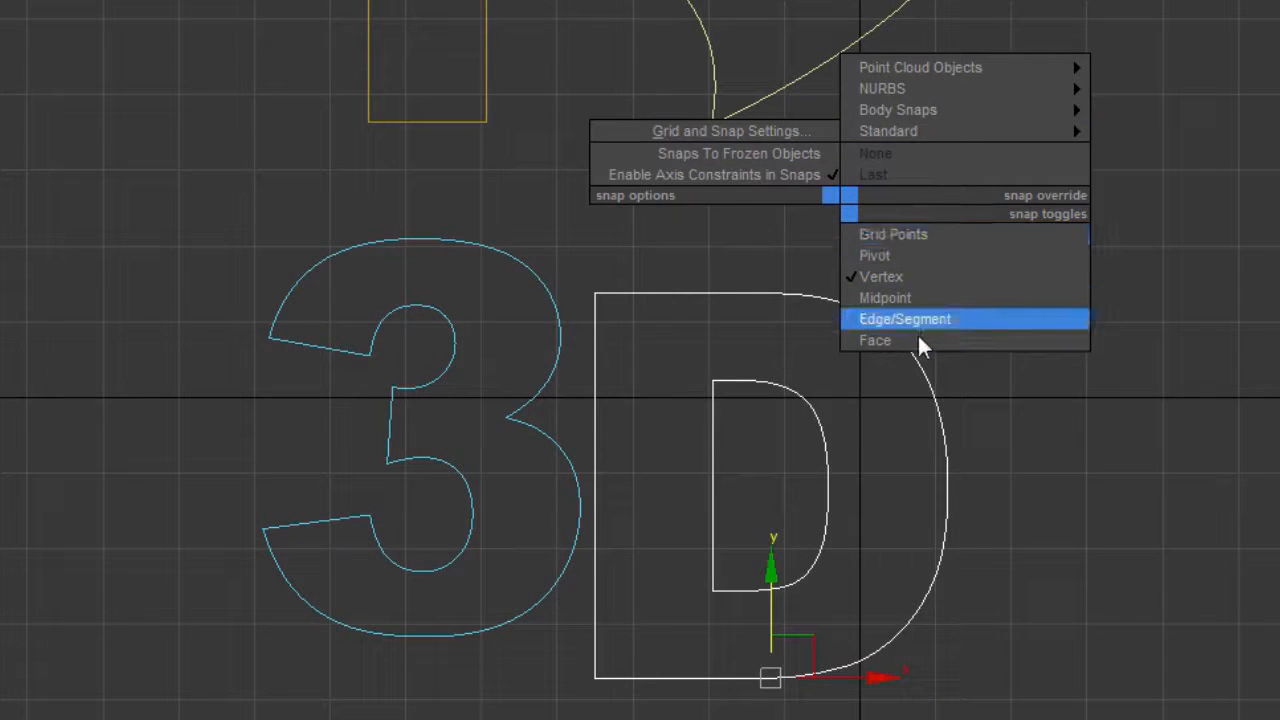
pyautogui.click(900, 236)
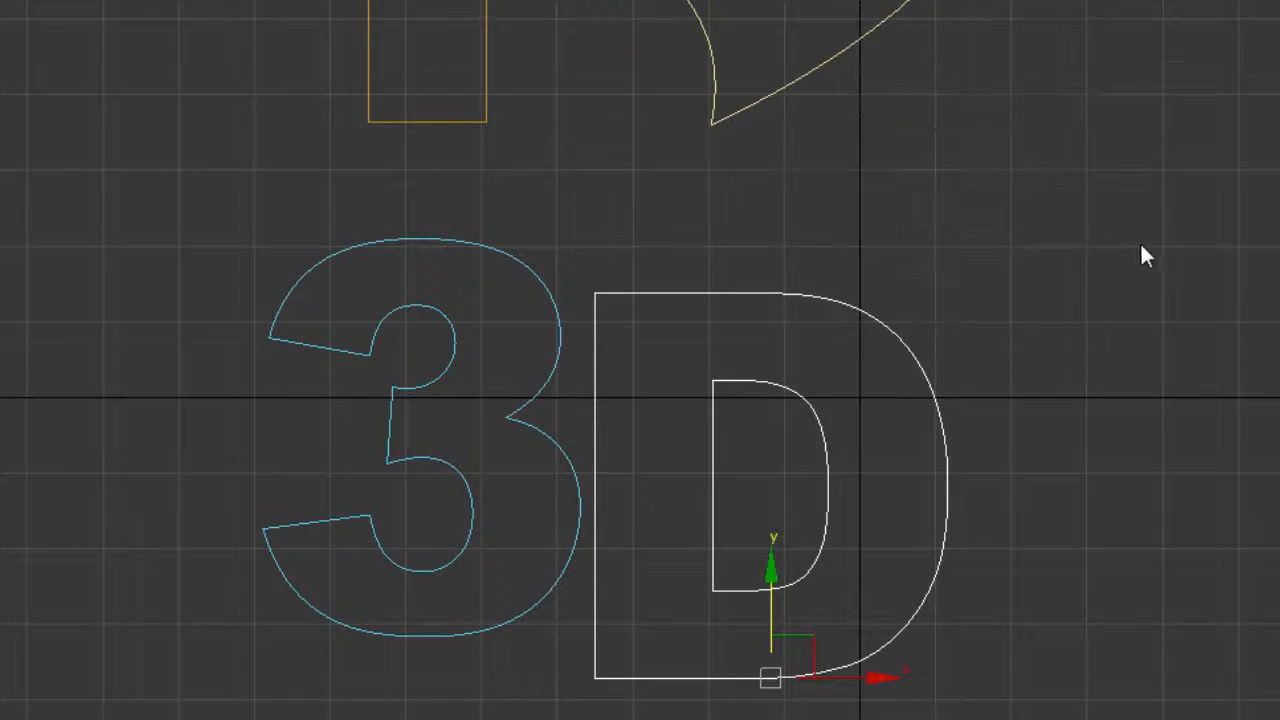
pyautogui.keyDown('shift'); pyautogui.rightClick(929, 211); pyautogui.keyUp('shift')
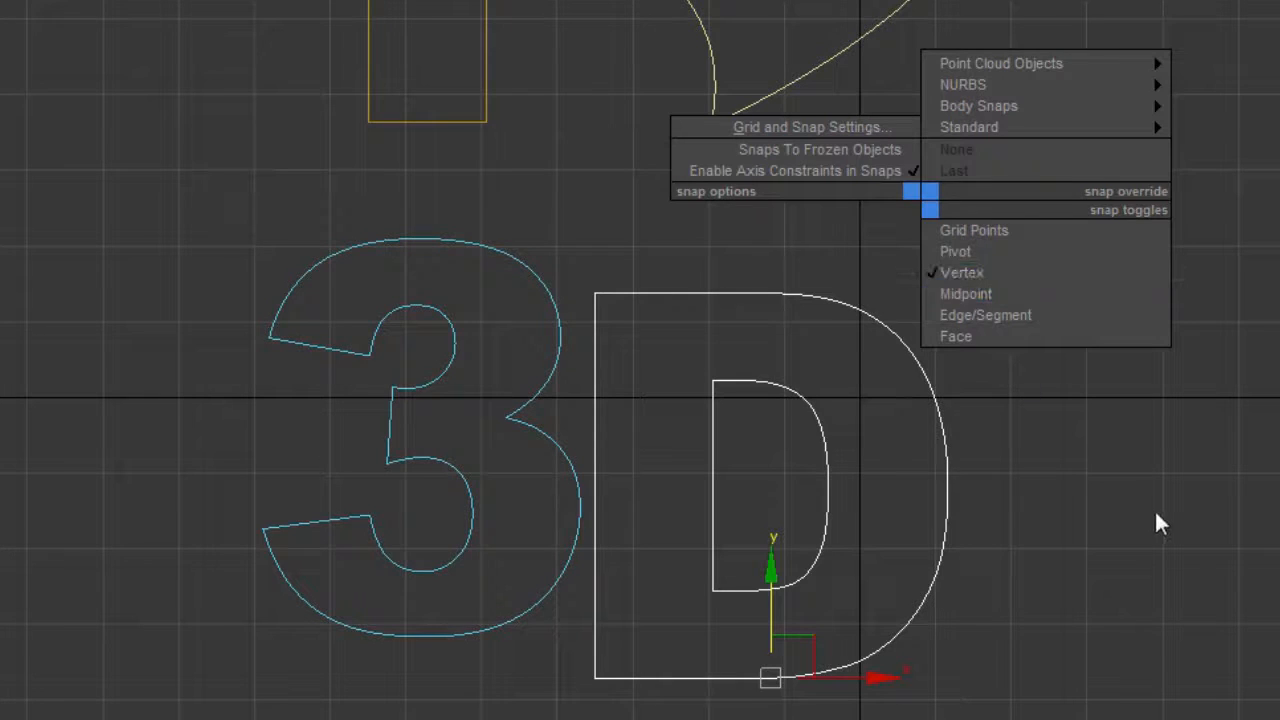
pyautogui.click(1133, 459)
pyautogui.moveTo(1072, 479); pyautogui.dragTo(966, 536, button='middle')
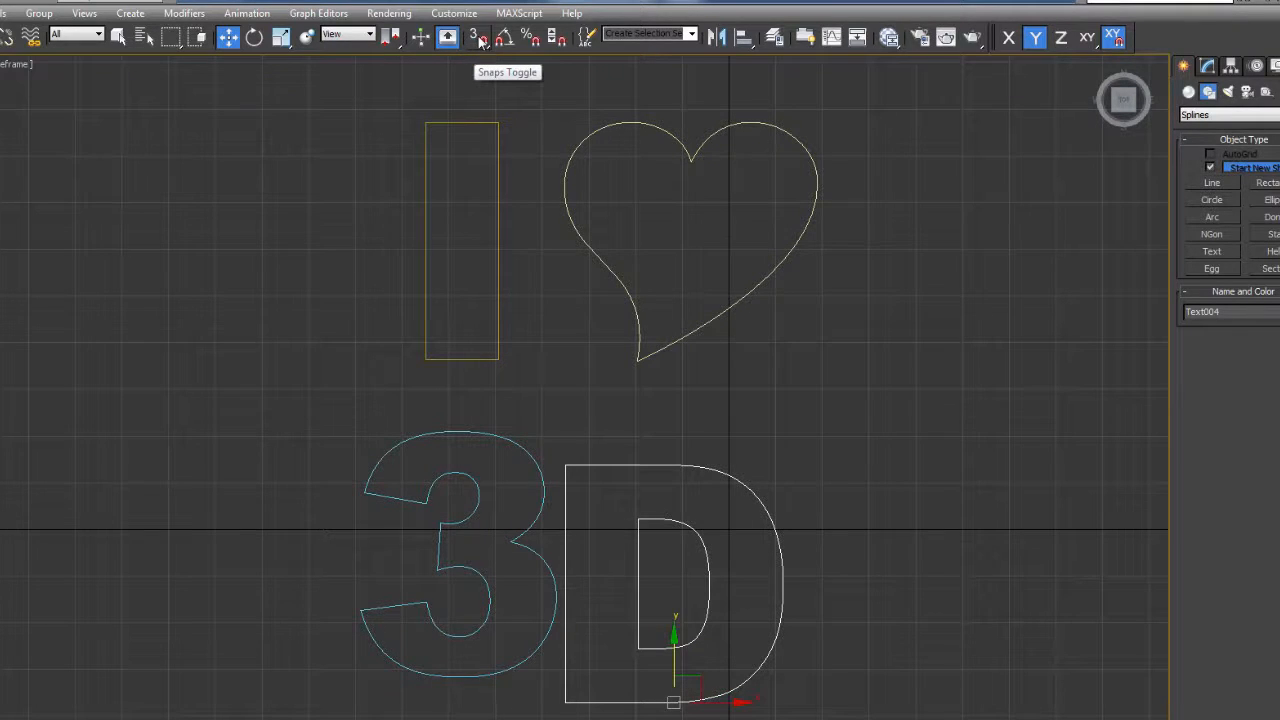
# Toggle 3D snaps on and off several times, leaving snapping switched on.
pyautogui.click(480, 39)
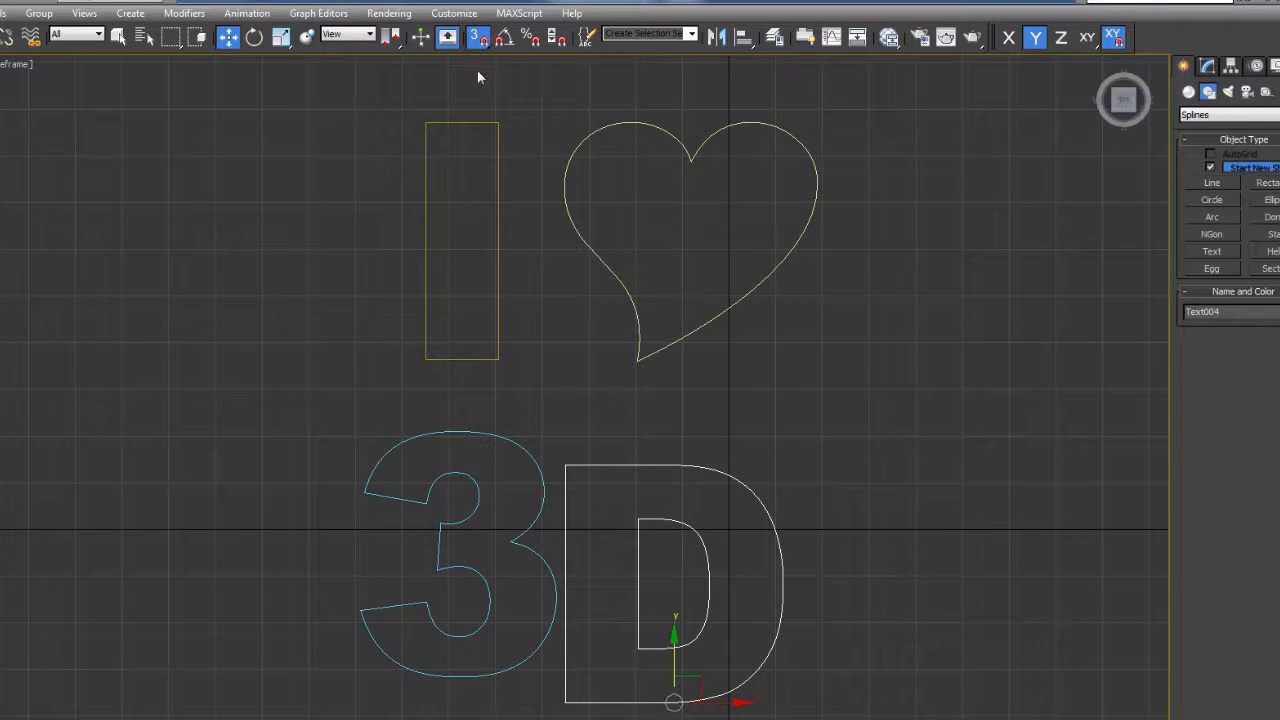
pyautogui.click(479, 38)
pyautogui.press('s')
pyautogui.press('s')
pyautogui.press('s')
pyautogui.press('s')
pyautogui.press('s')
pyautogui.press('s')
pyautogui.press('s')
pyautogui.press('s')
pyautogui.press('s')
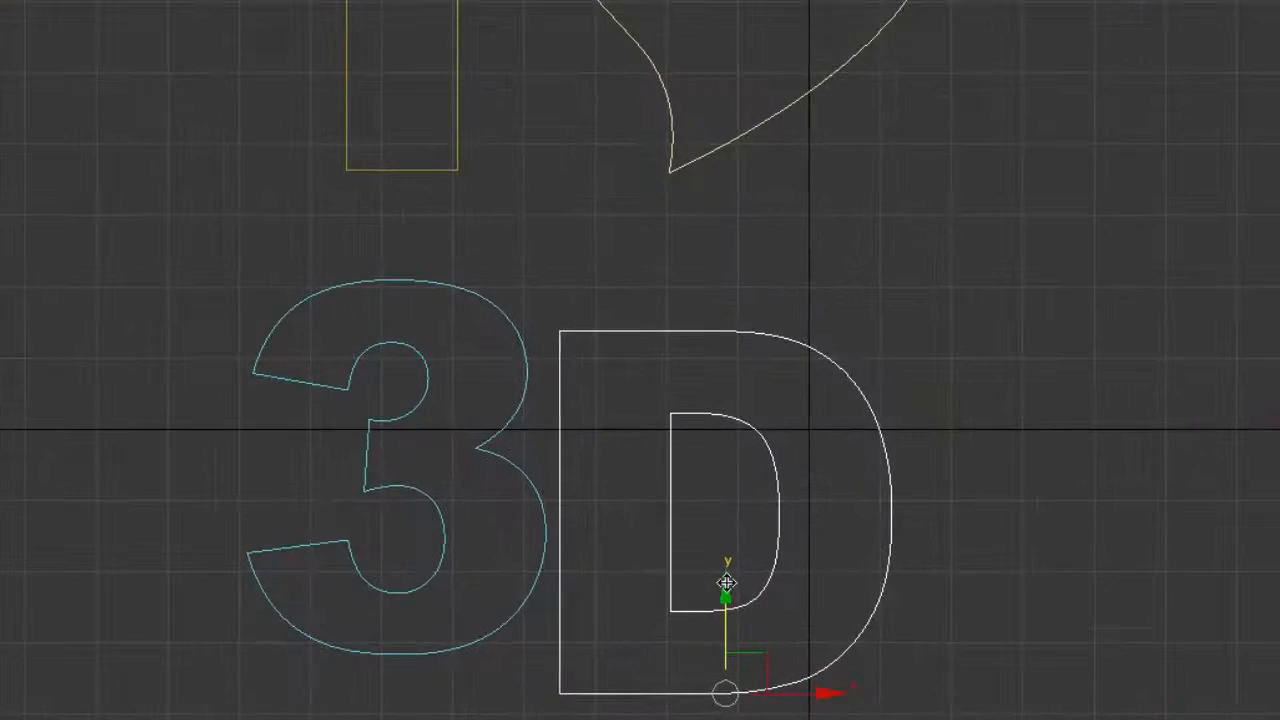
# Align the base of the "D" with the base of the "3" along the Y axis using vertex snapping.
pyautogui.moveTo(726, 583); pyautogui.dragTo(397, 670)
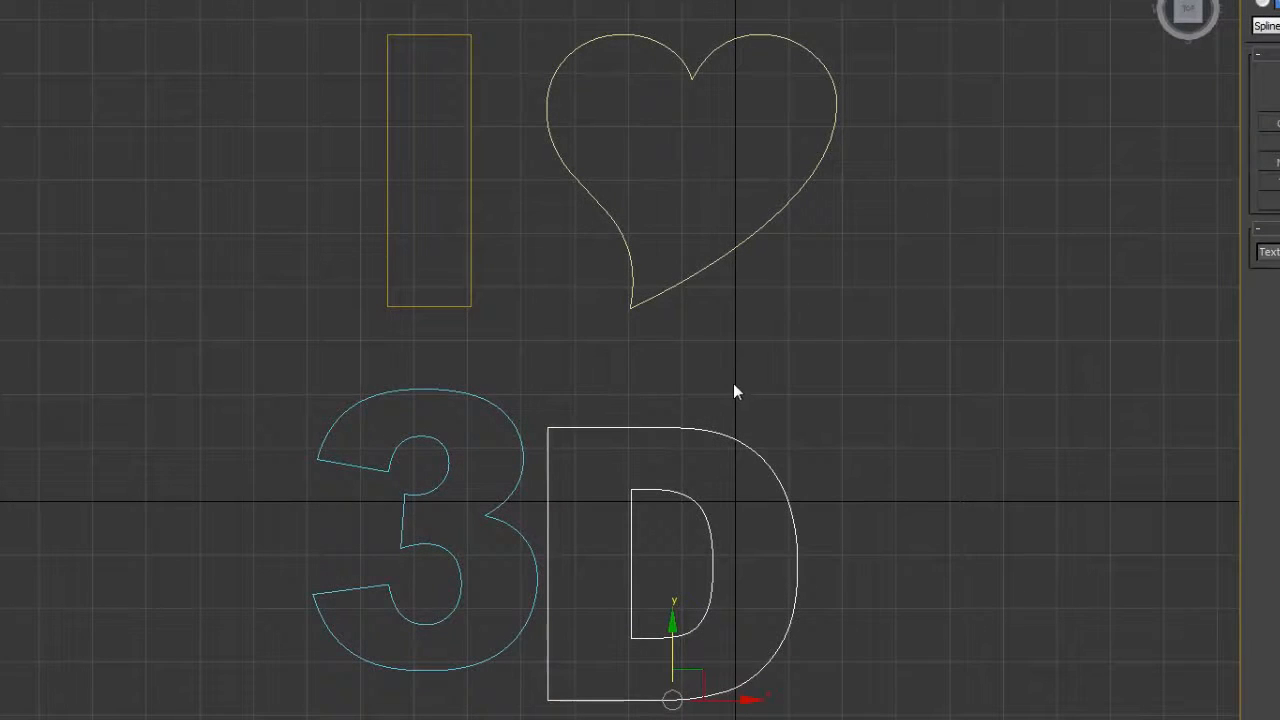
pyautogui.keyDown('shift'); pyautogui.rightClick(733, 383); pyautogui.keyUp('shift')
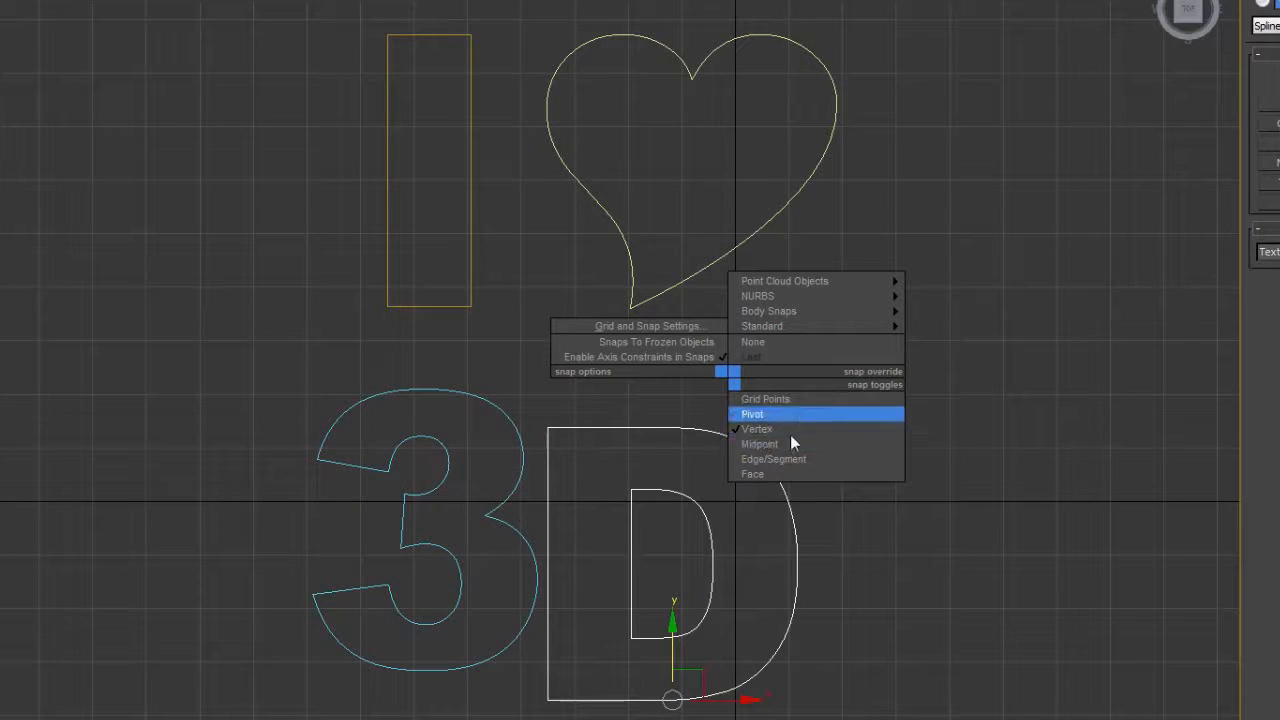
pyautogui.click(1224, 476)
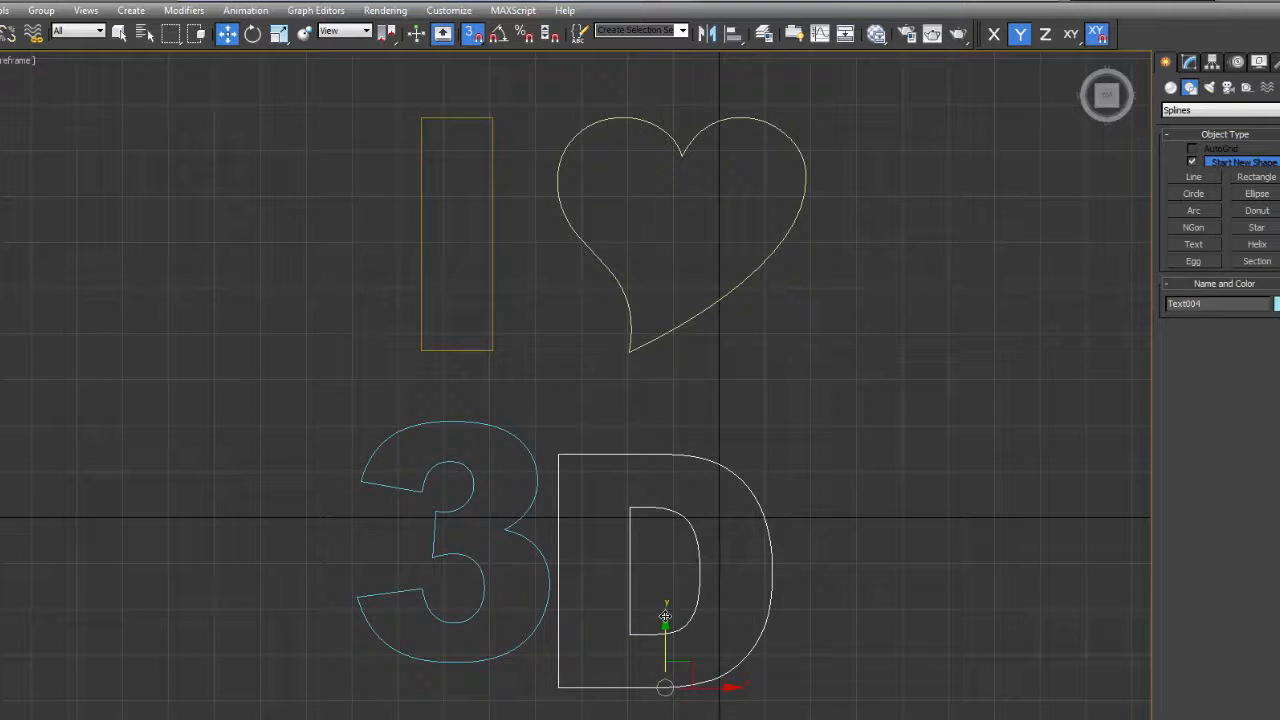
pyautogui.moveTo(665, 687); pyautogui.dragTo(458, 652)
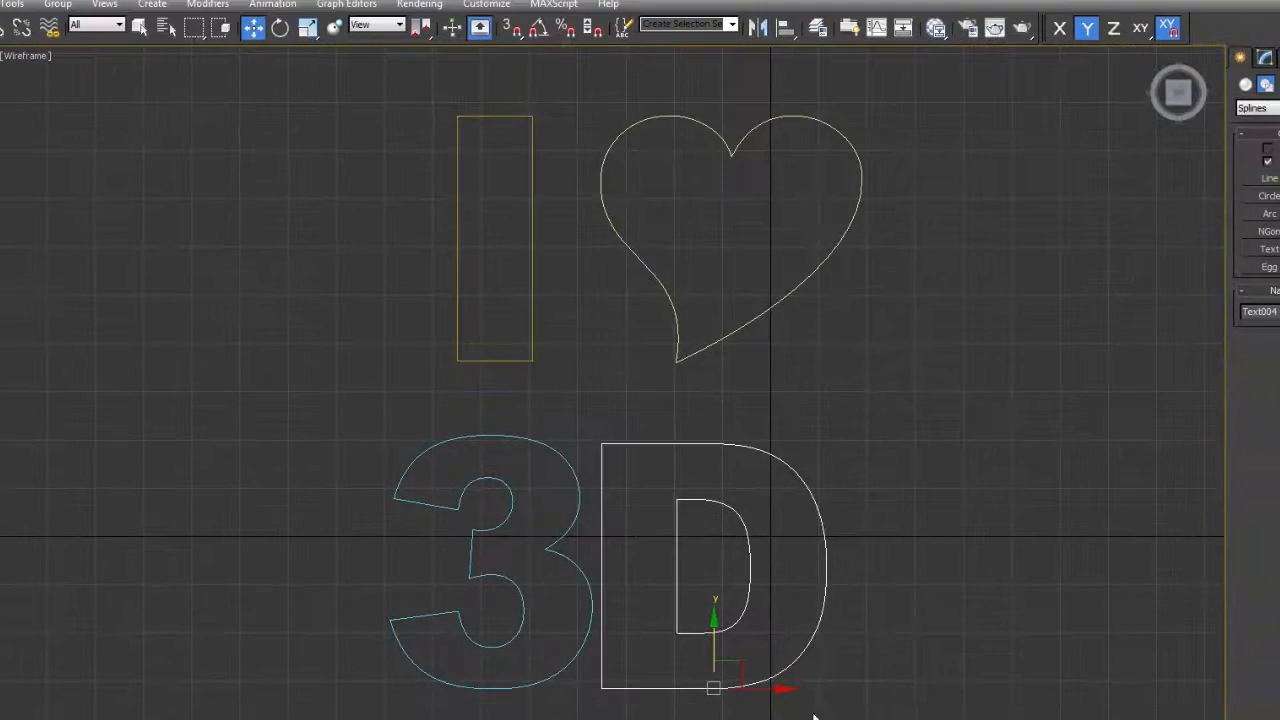
# Move the "D" right and the "3" slightly left along the X axis to widen the gap between them.
pyautogui.moveTo(788, 690); pyautogui.dragTo(824, 473)
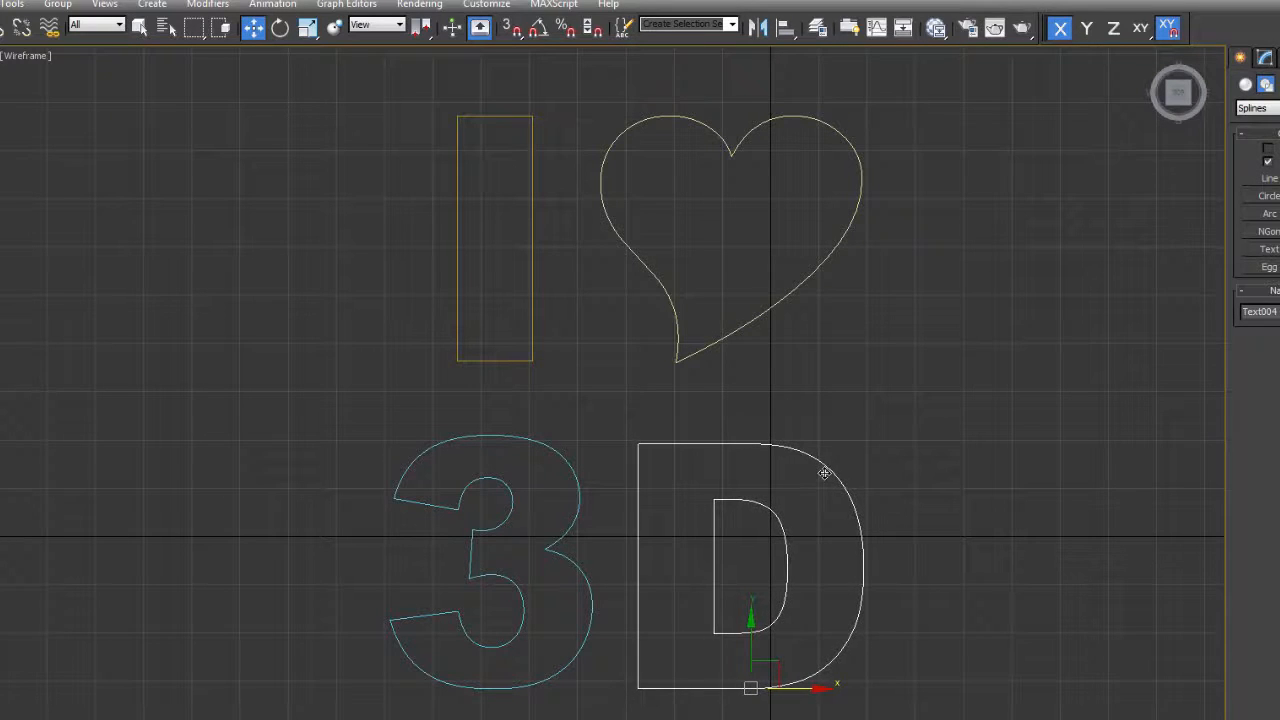
pyautogui.click(549, 543)
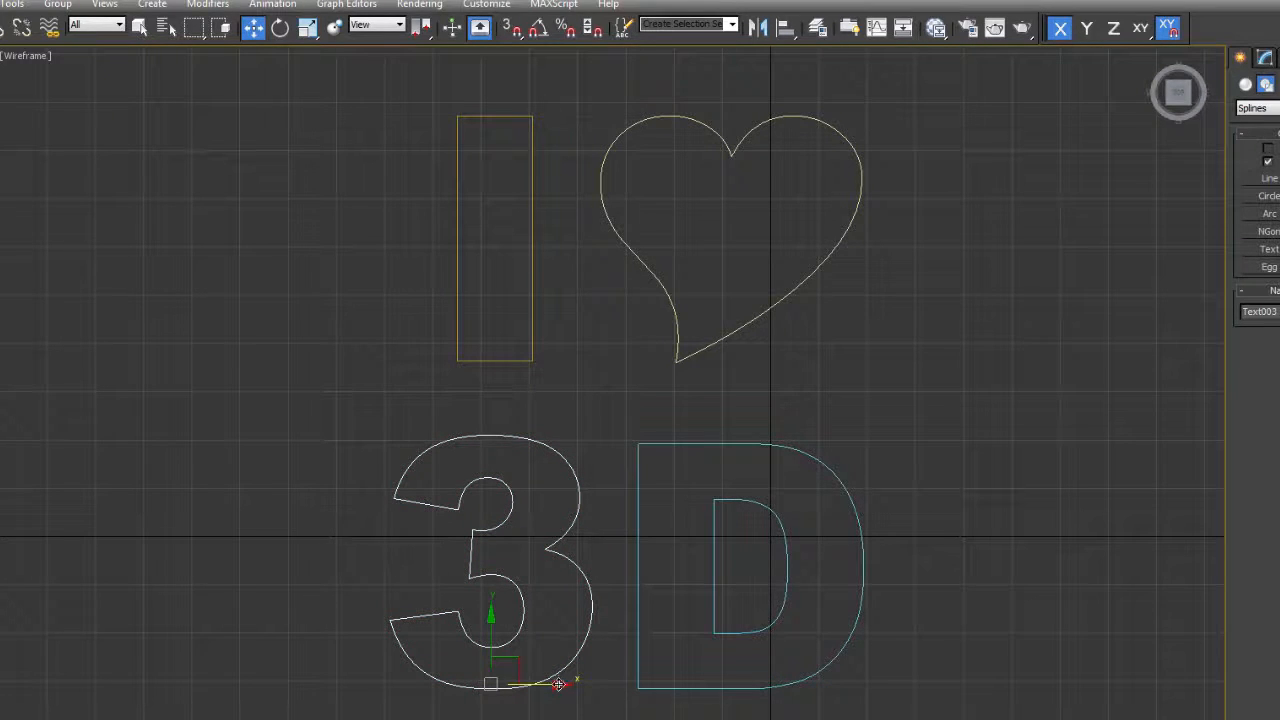
pyautogui.moveTo(560, 683); pyautogui.dragTo(548, 684)
pyautogui.click(607, 402)
pyautogui.moveTo(607, 402); pyautogui.dragTo(616, 437, button='middle')
# Select all four text shapes together to review the layout, and clear the selection.
pyautogui.moveTo(228, 91); pyautogui.dragTo(1030, 715)
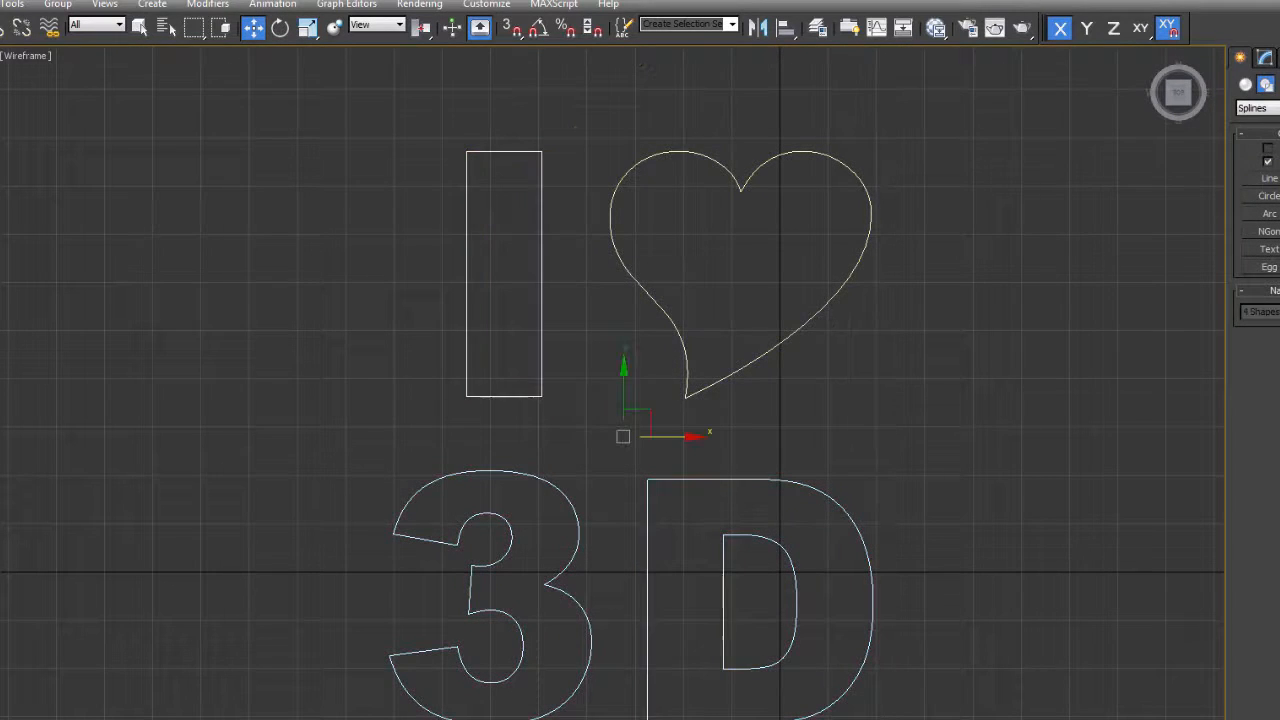
pyautogui.moveTo(902, 582); pyautogui.dragTo(877, 583, button='middle')
pyautogui.click(903, 491)
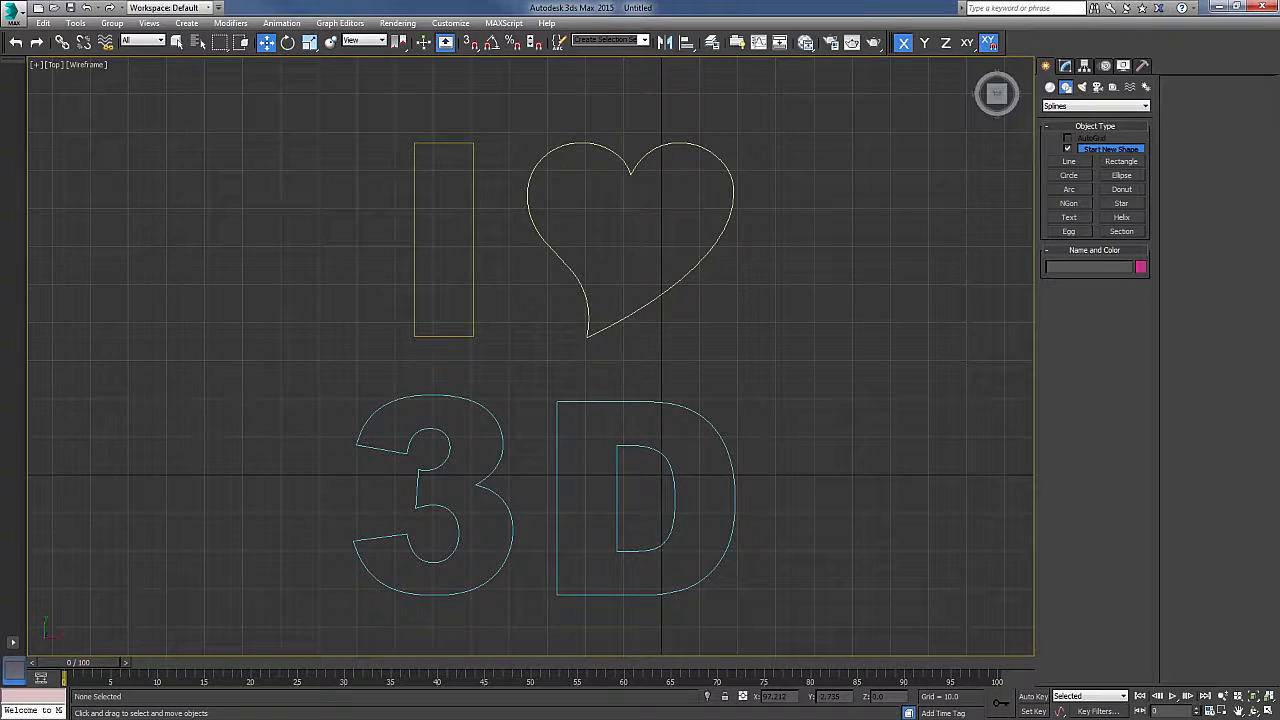
pyautogui.click(1069, 217)
pyautogui.moveTo(794, 331); pyautogui.dragTo(777, 309, button='middle')
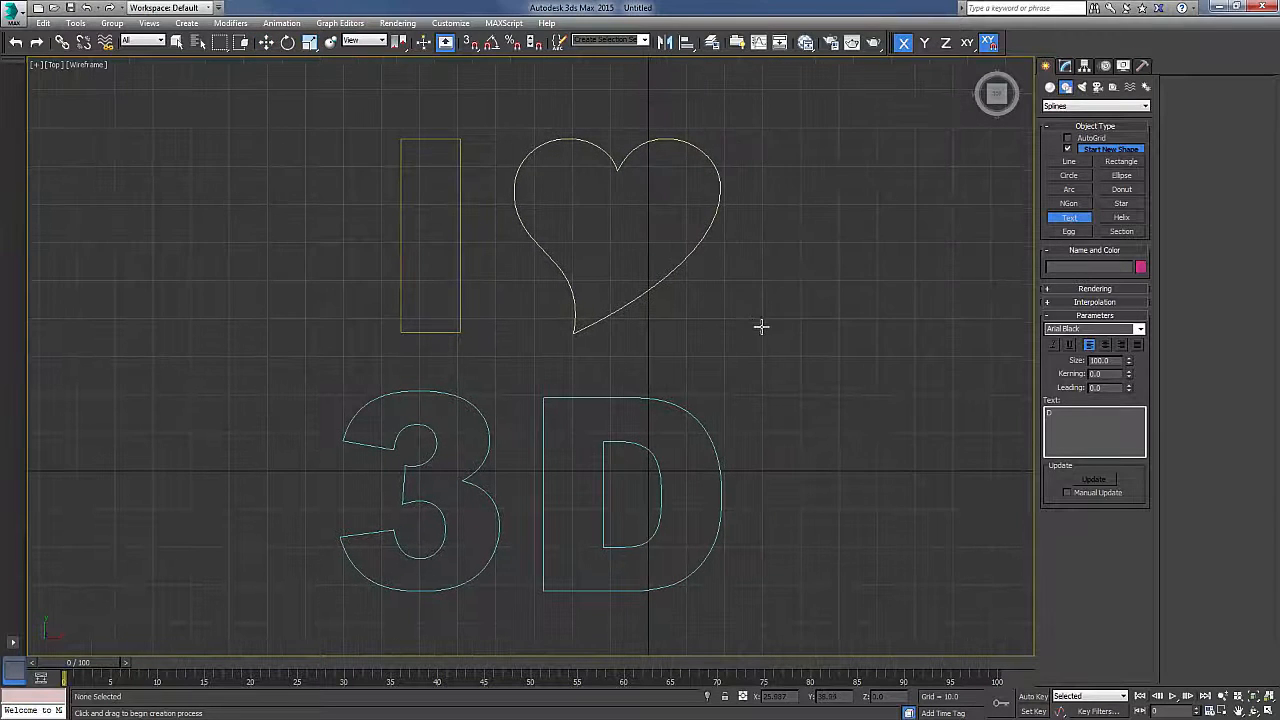
pyautogui.rightClick(761, 326)
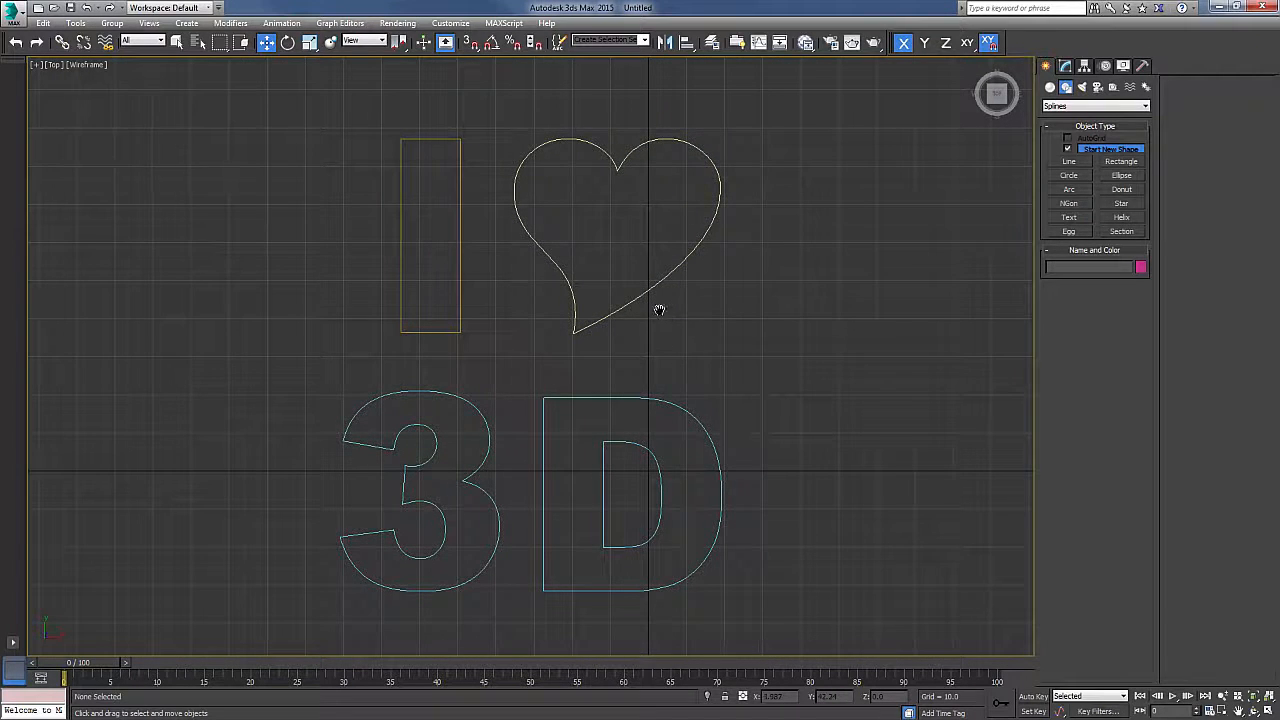
pyautogui.moveTo(659, 310); pyautogui.dragTo(655, 310, button='middle')
pyautogui.moveTo(486, 181); pyautogui.dragTo(478, 196, button='middle')
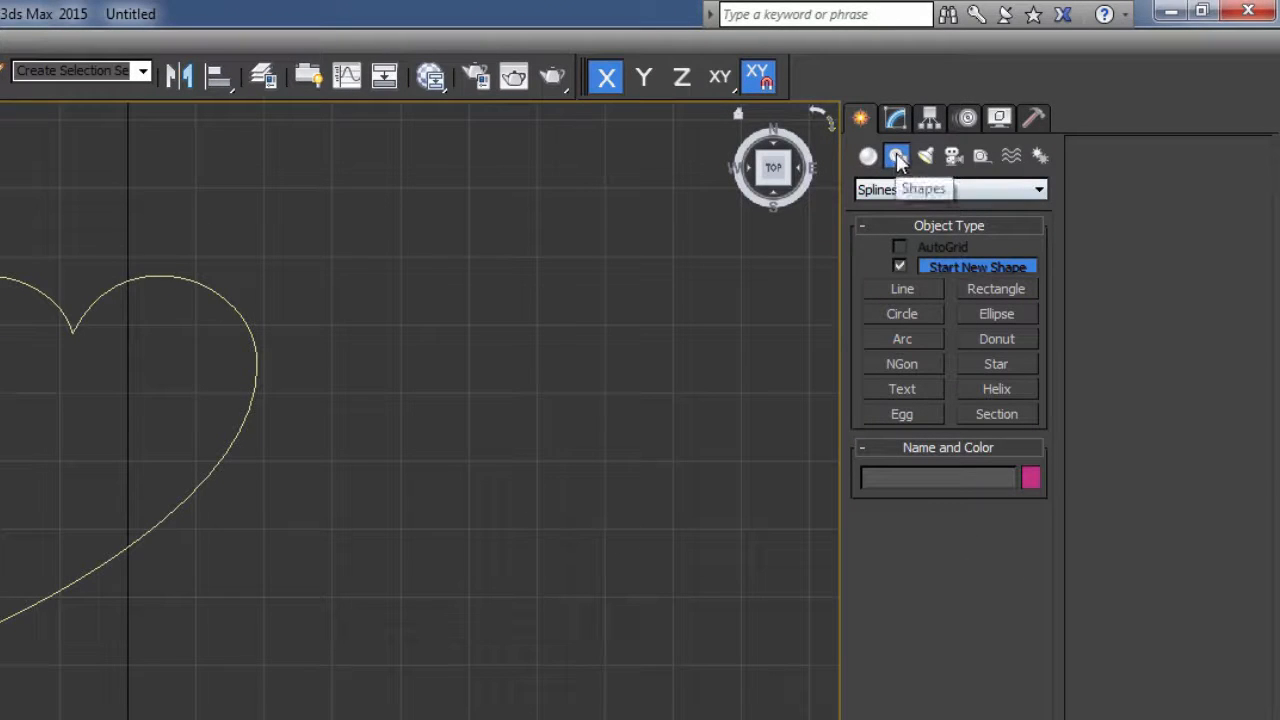
# Start a Text spline to review its font, size and text content settings, and leave the tool without placing any text.
pyautogui.click(909, 397)
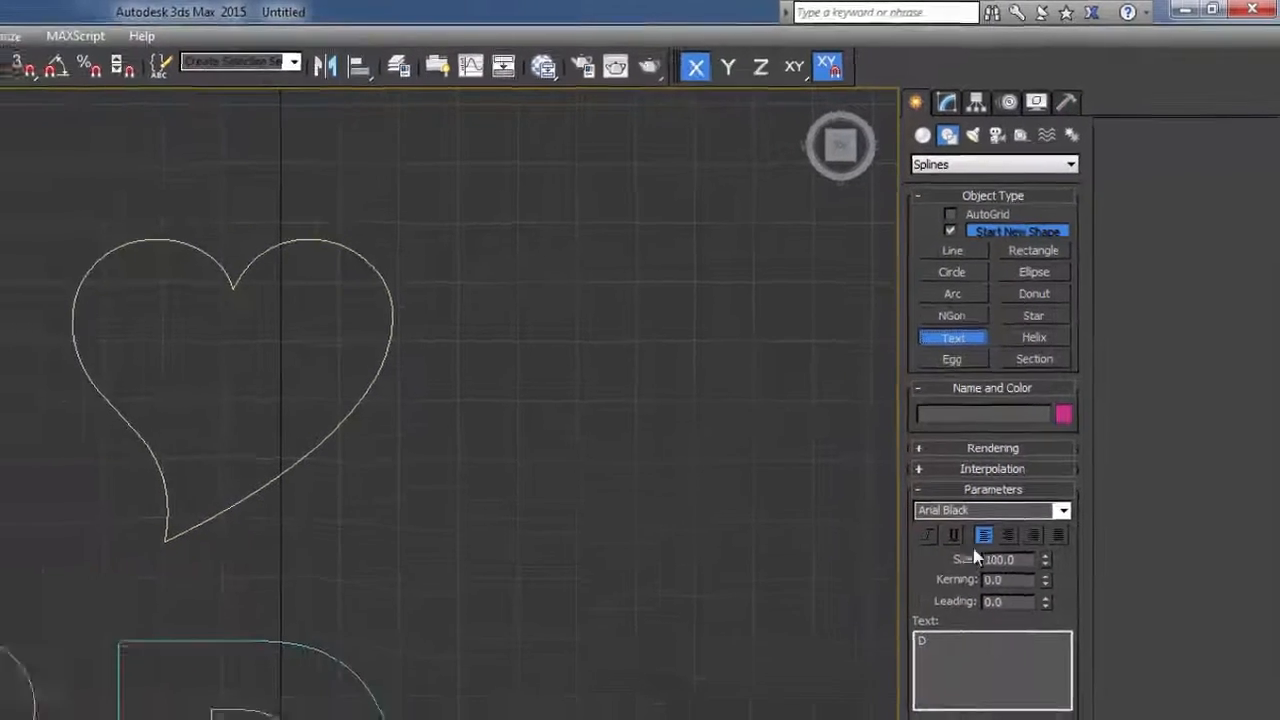
pyautogui.click(1083, 459)
pyautogui.click(1084, 460)
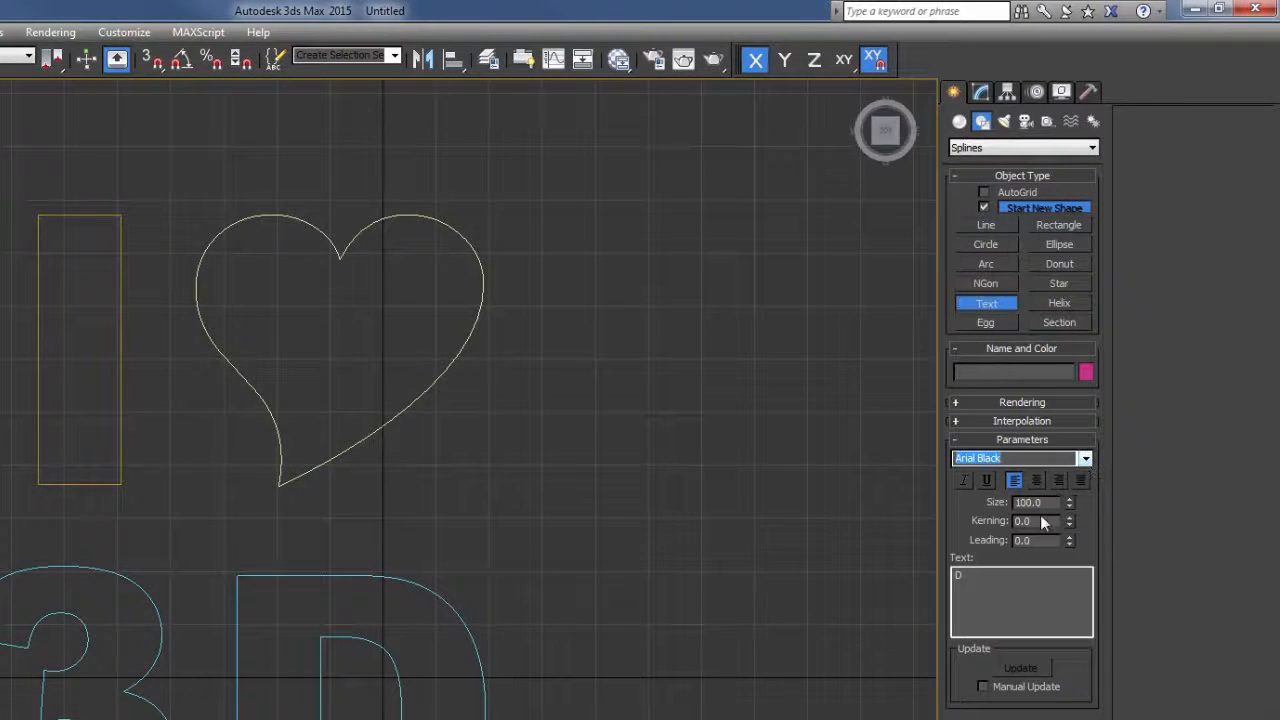
pyautogui.moveTo(1046, 505); pyautogui.dragTo(994, 504)
pyautogui.moveTo(976, 584); pyautogui.dragTo(922, 578)
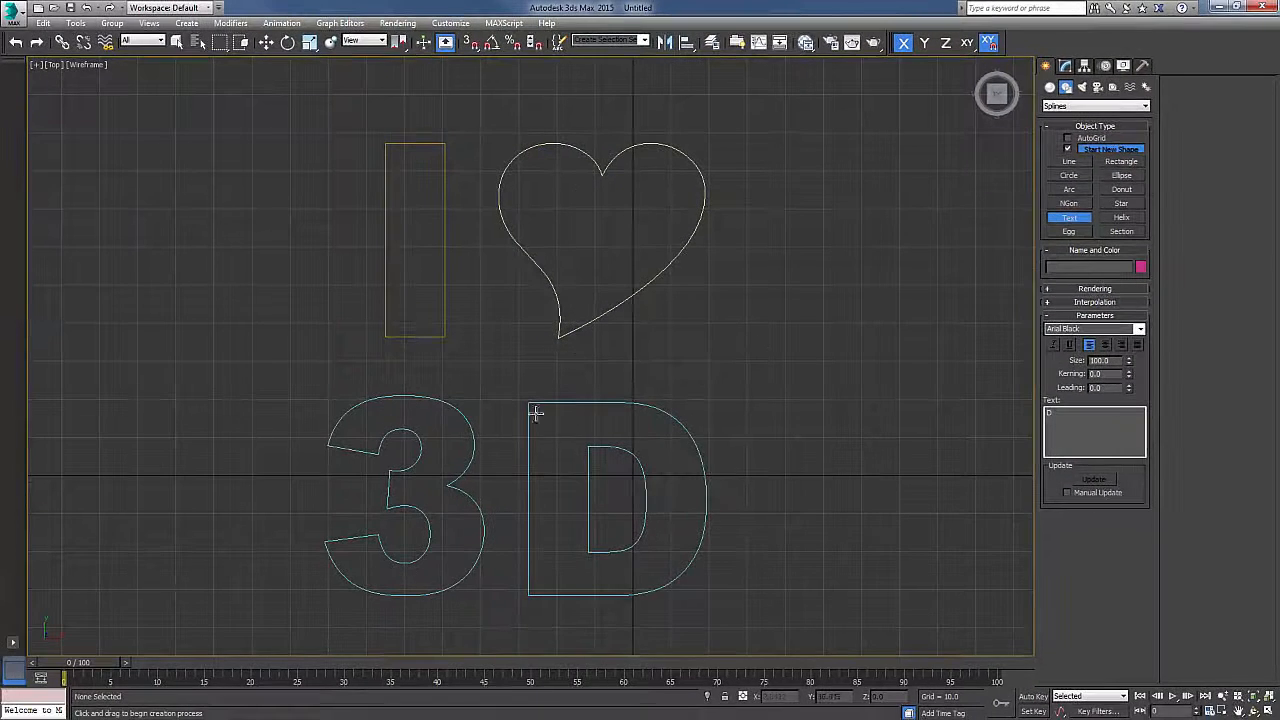
pyautogui.rightClick(708, 341)
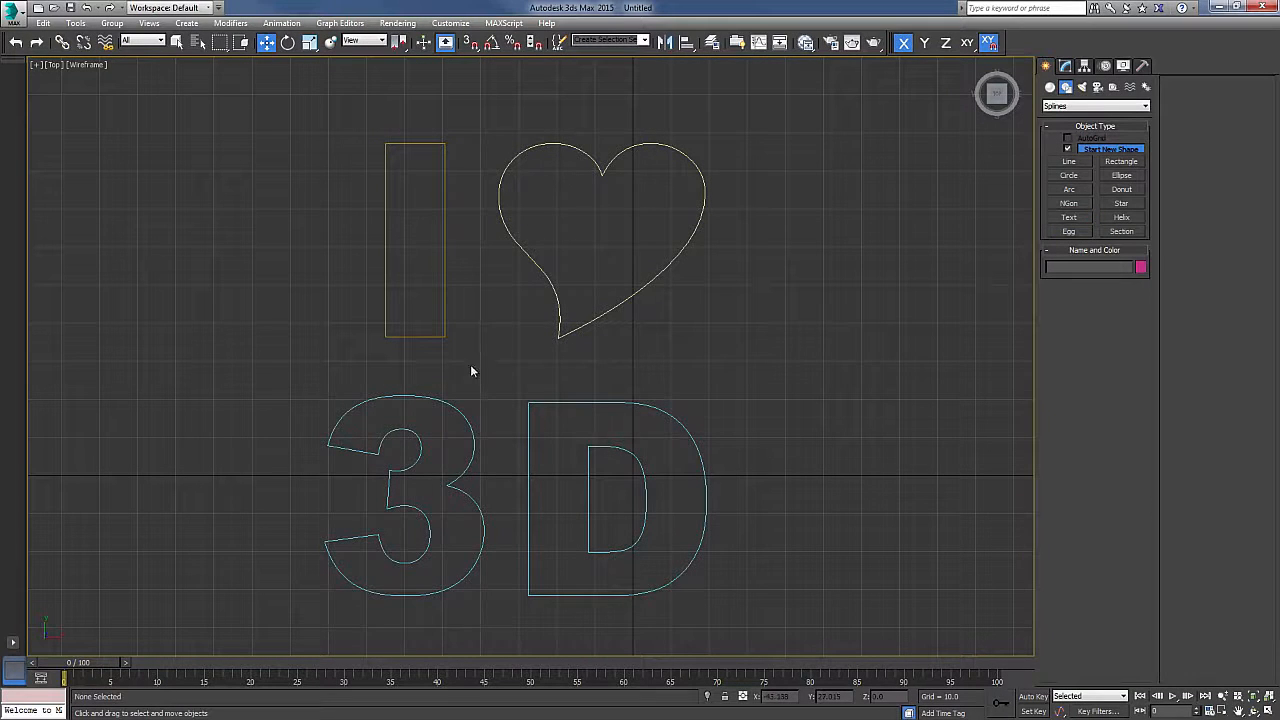
# Select the "D" and try moving it along the X axis and the Y axis separately.
pyautogui.moveTo(651, 380); pyautogui.dragTo(598, 440)
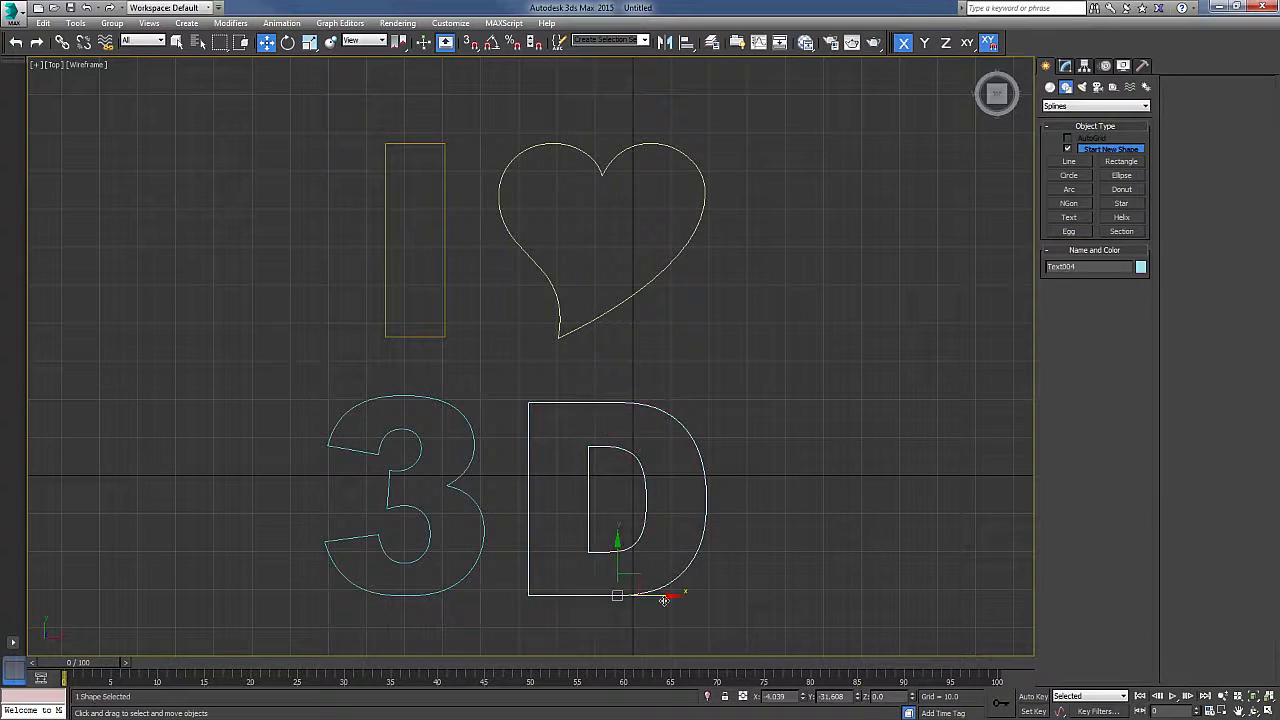
pyautogui.moveTo(662, 598)
pyautogui.mouseDown()
pyautogui.moveTo(713, 600)
pyautogui.moveTo(680, 606)
pyautogui.mouseUp()
pyautogui.rightClick(680, 606)
pyautogui.moveTo(620, 550)
pyautogui.mouseDown()
pyautogui.moveTo(620, 510)
pyautogui.moveTo(620, 548)
pyautogui.mouseUp()
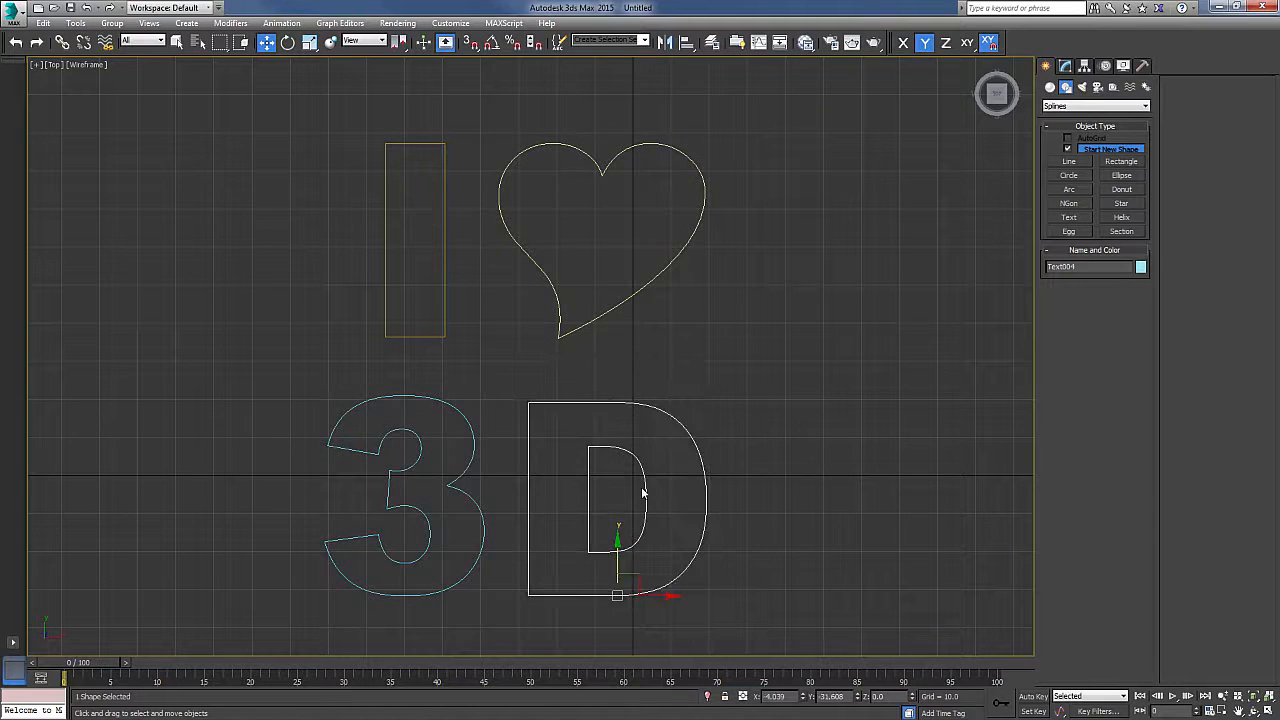
# Turn on 3D snapping, and bring up the snap options to review the available snap types and axis constraint setting.
pyautogui.click(470, 44)
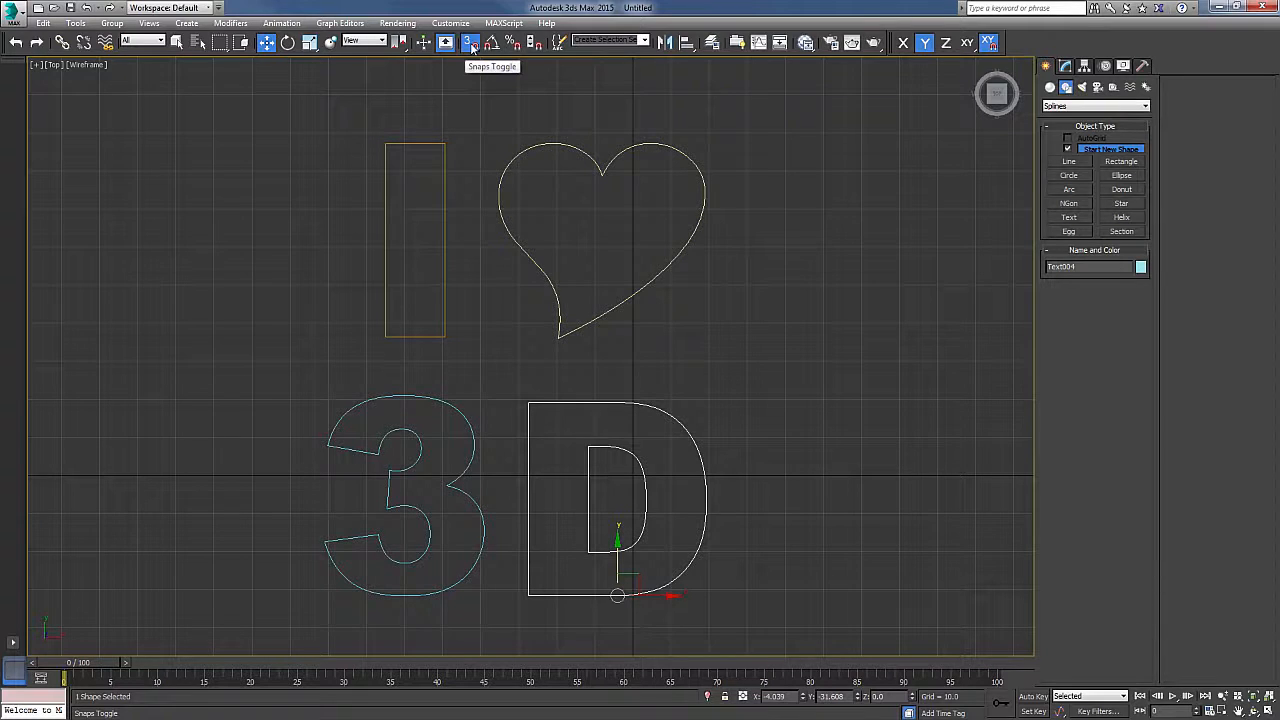
pyautogui.keyDown('shift'); pyautogui.rightClick(692, 326); pyautogui.keyUp('shift')
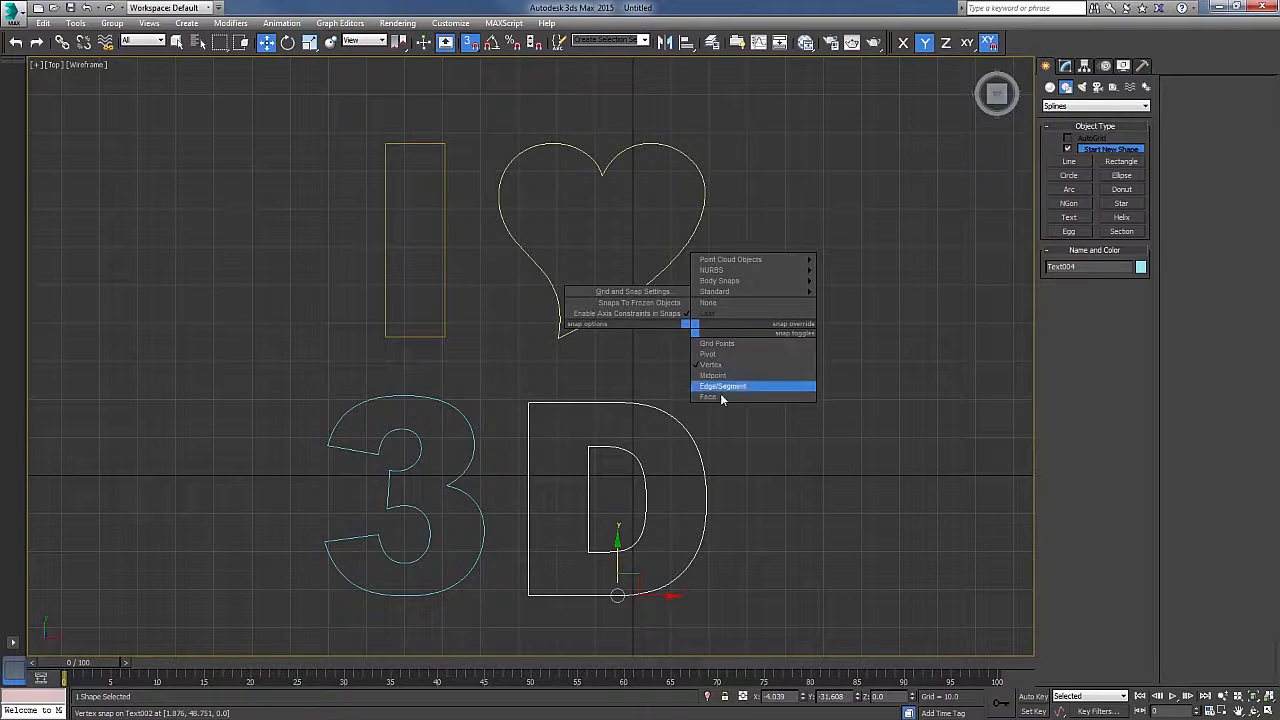
pyautogui.click(1217, 572)
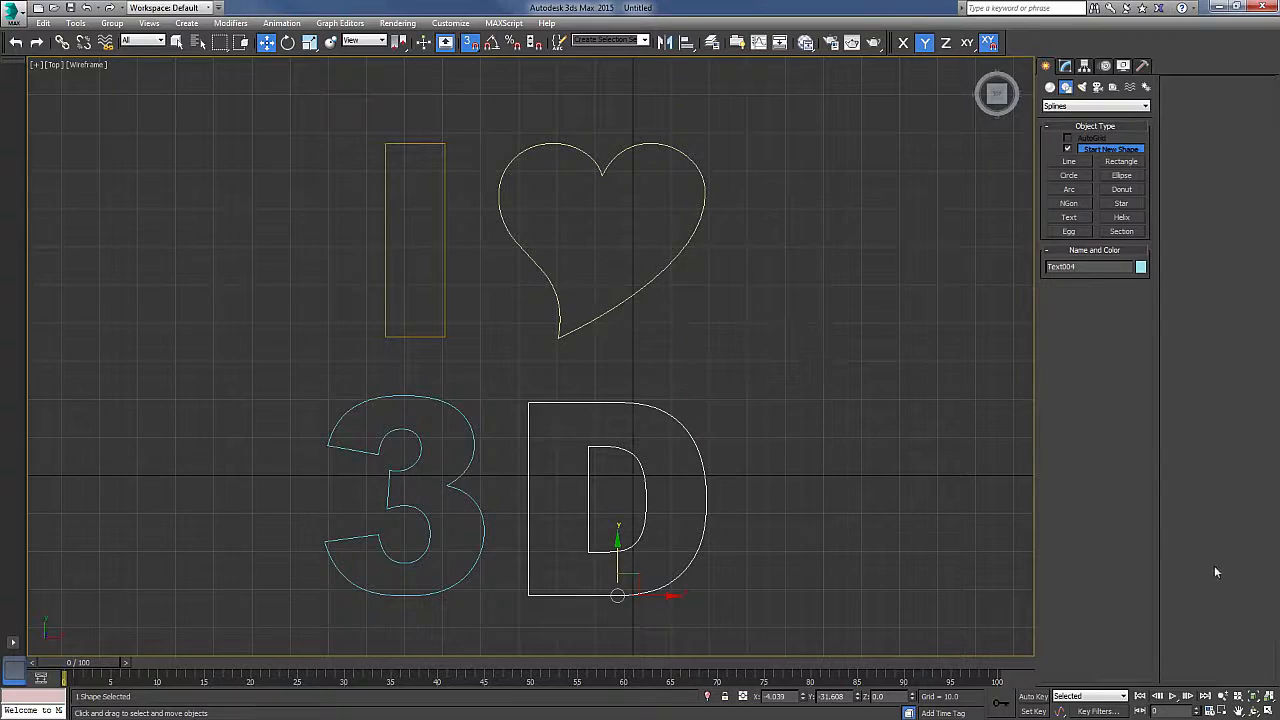